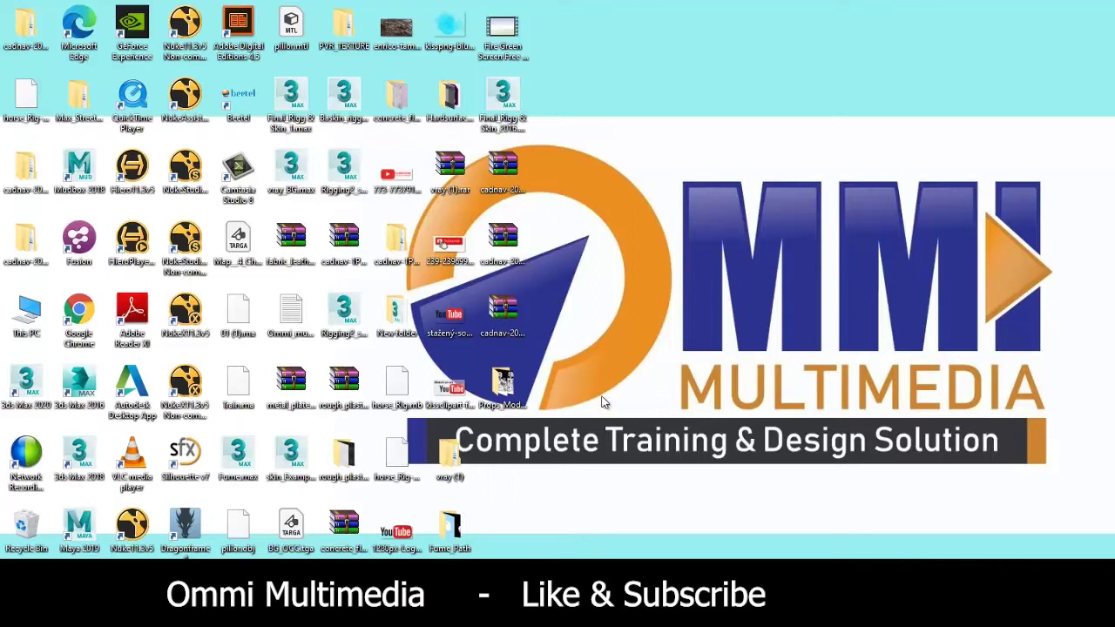
Orbit and zoom around the finished generator model to inspect it from several sides.
left_click(479, 532)
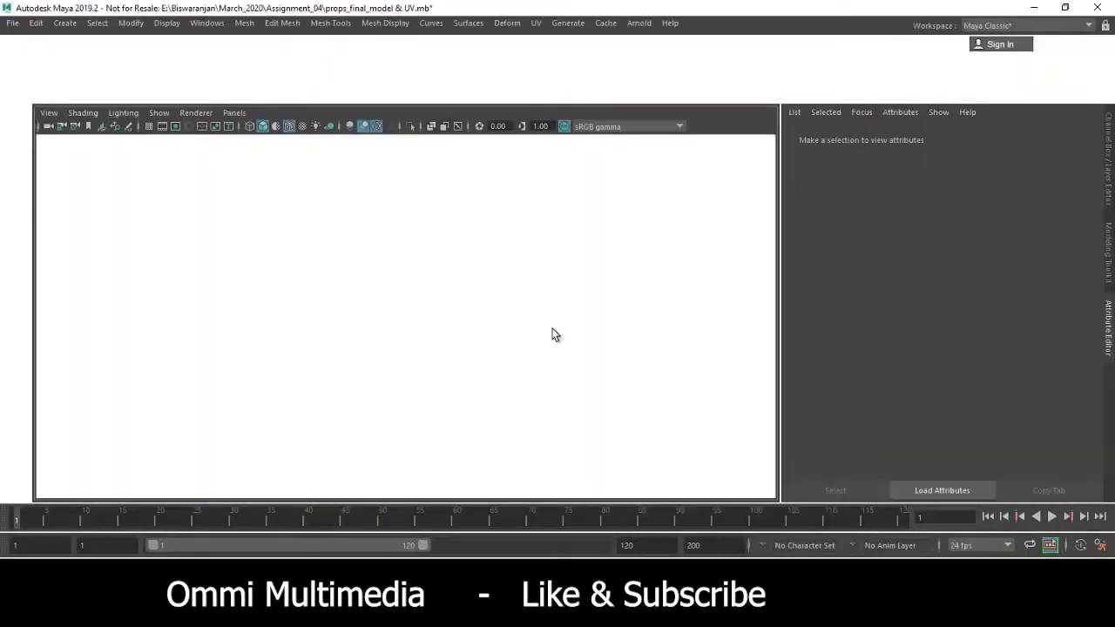
left_click_drag(493, 309, 514, 335, "alt")
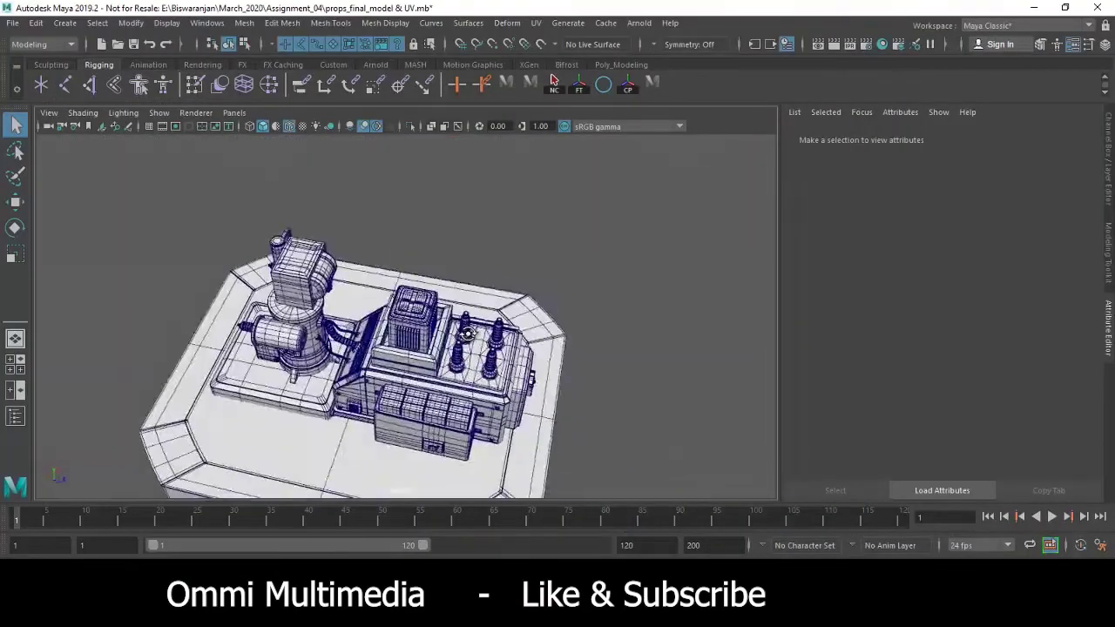
scroll(514, 335, "up", 3)
scroll(514, 336, "down", 2)
scroll(514, 336, "down", 3)
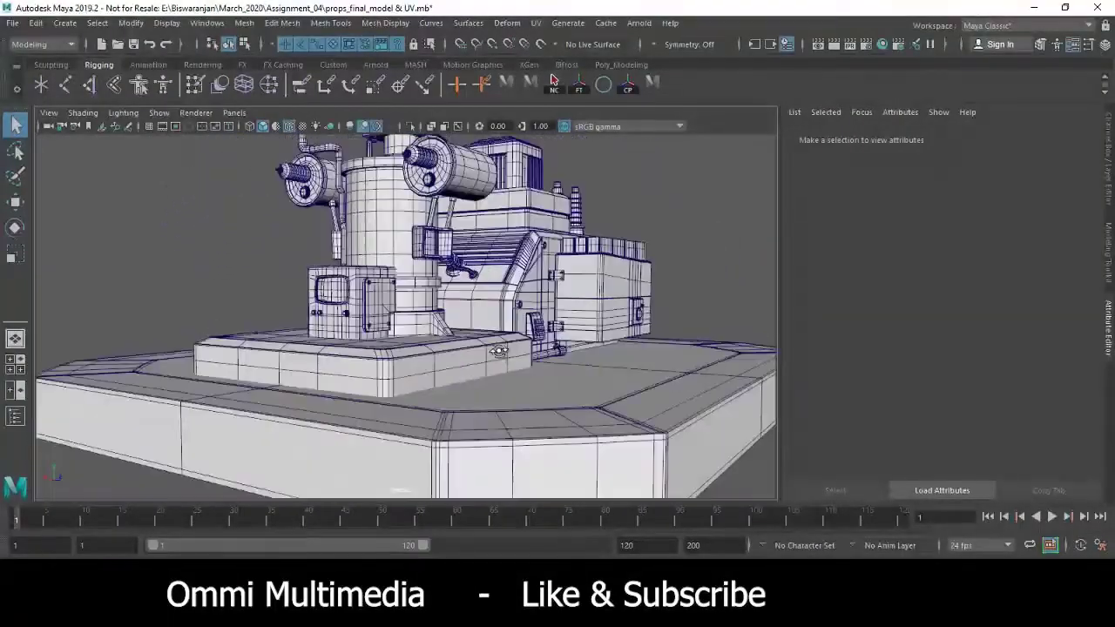
mouse_move(514, 335)
left_mouse_down("alt")
mouse_move(635, 368)
mouse_move(565, 374)
mouse_move(436, 318)
mouse_move(452, 353)
mouse_move(477, 362)
left_mouse_up("alt")
scroll(452, 353, "down", 5)
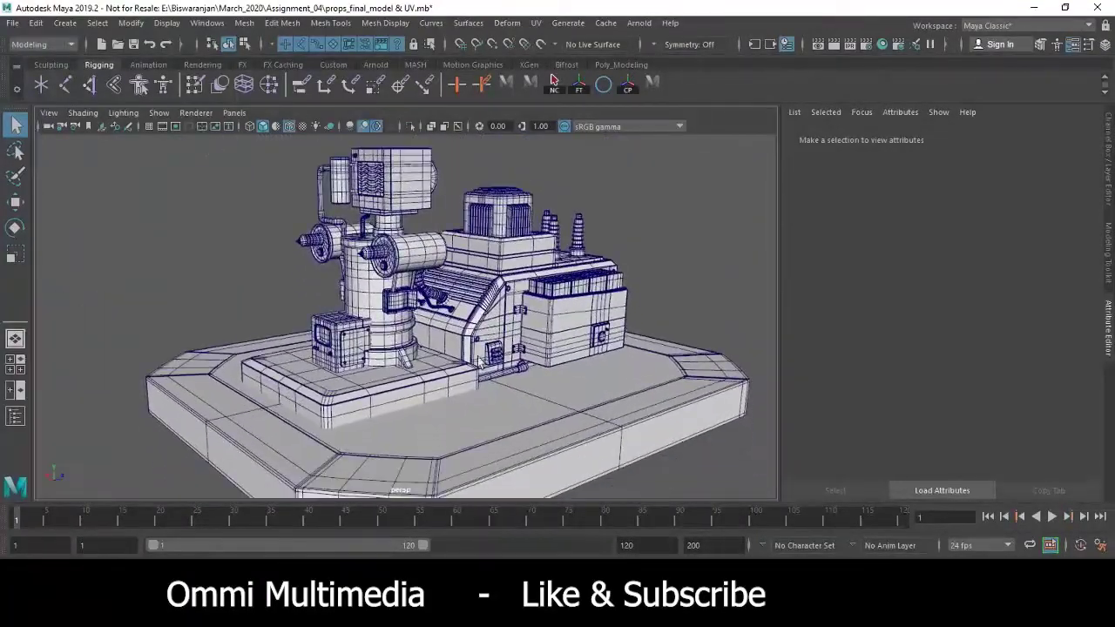
scroll(477, 361, "up", 2)
scroll(477, 362, "up", 2)
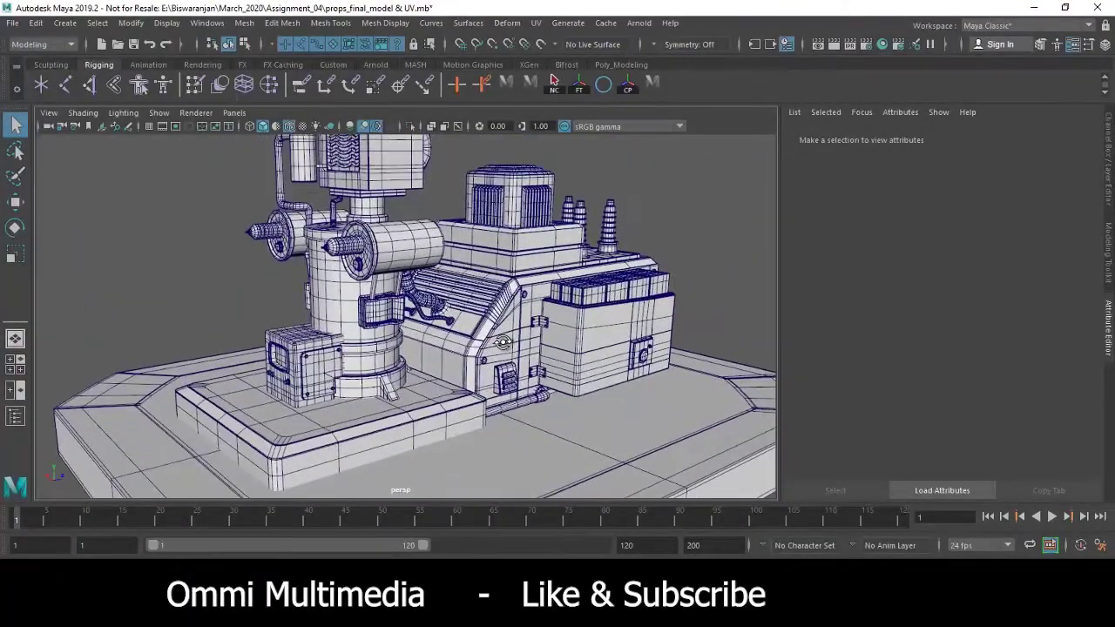
scroll(477, 361, "up", 1)
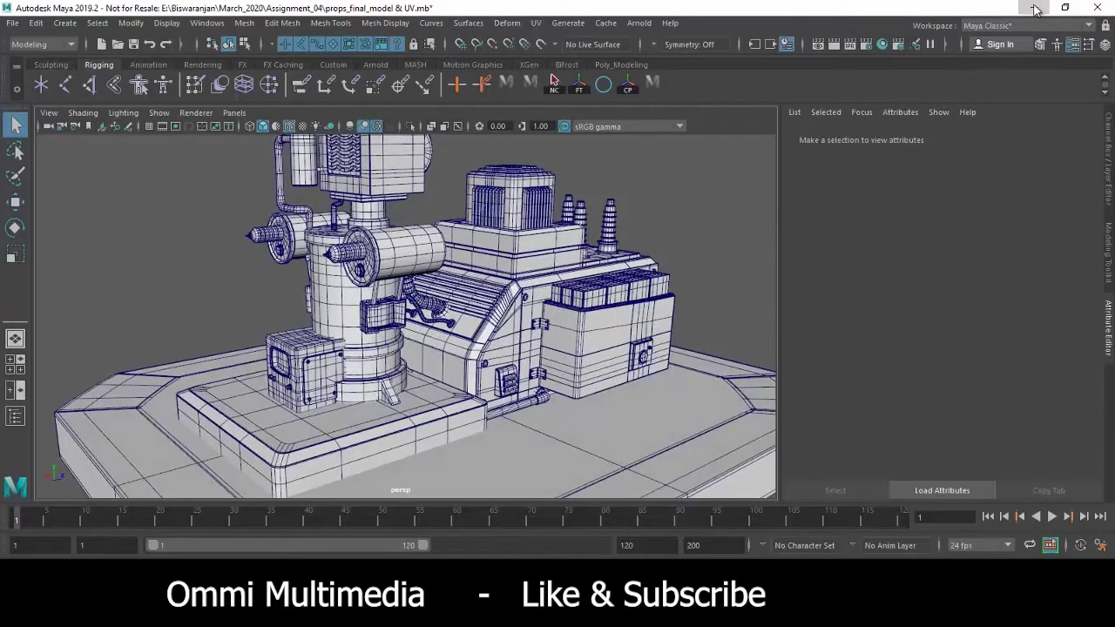
In Props_Modeling, view the Assignment_4_Diffuse.jpg render in Photos and browse the other renders.
left_click(1034, 7)
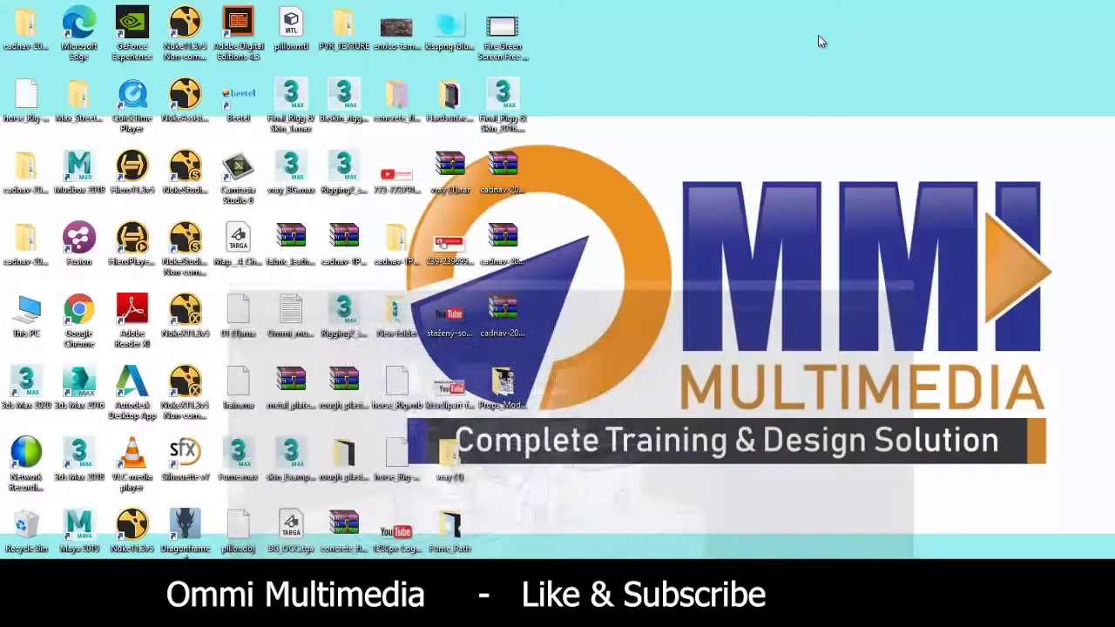
double_click(505, 383)
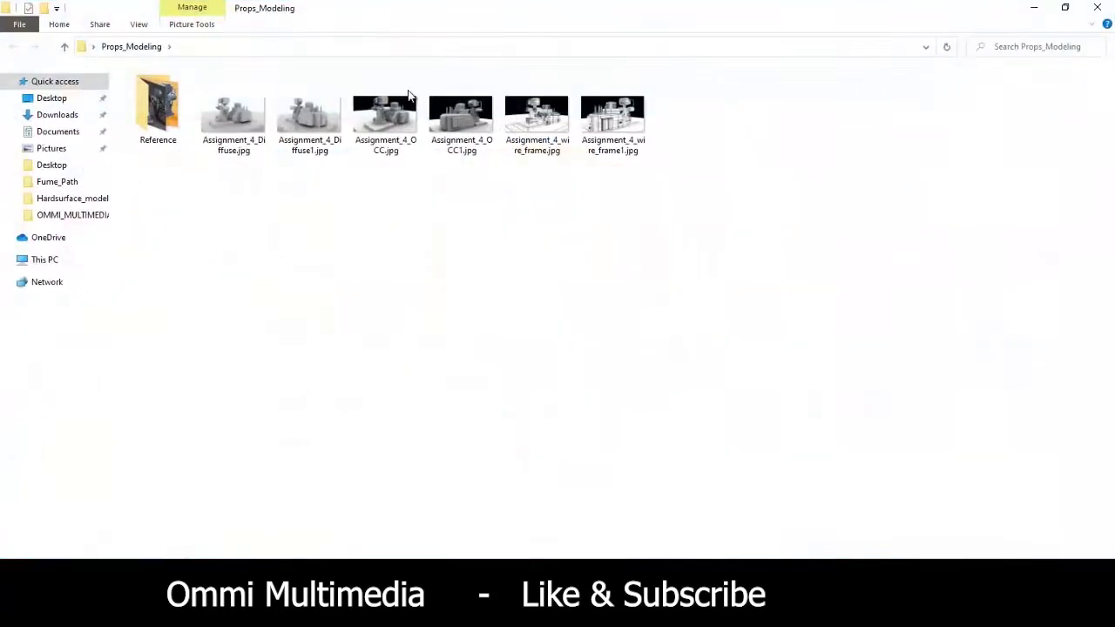
right_click(244, 111)
left_click(279, 126)
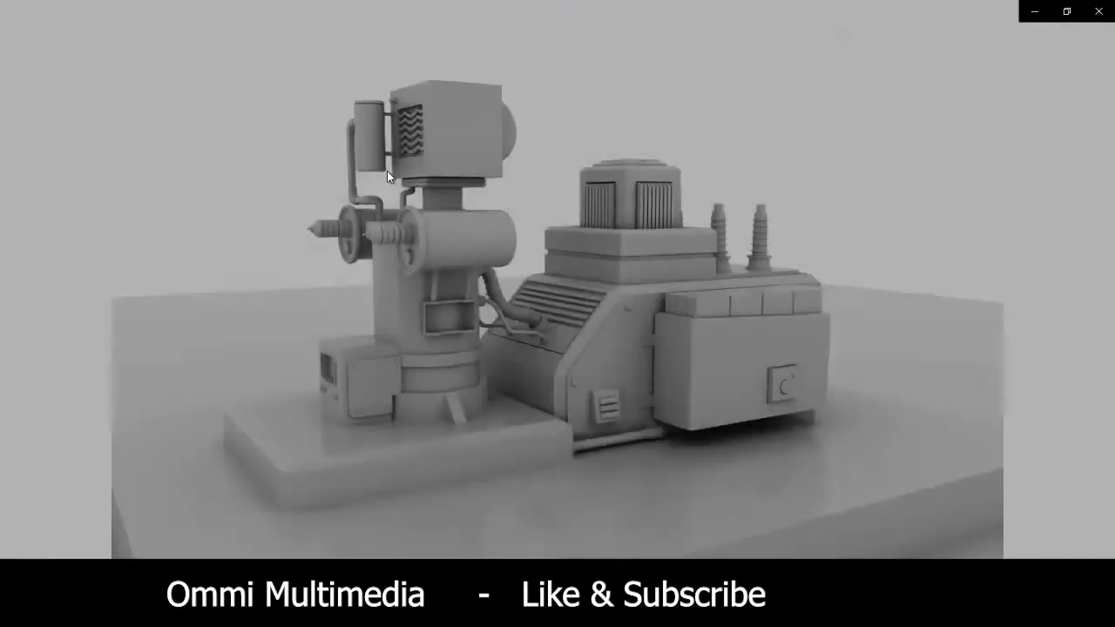
key("Right")
key("Right")
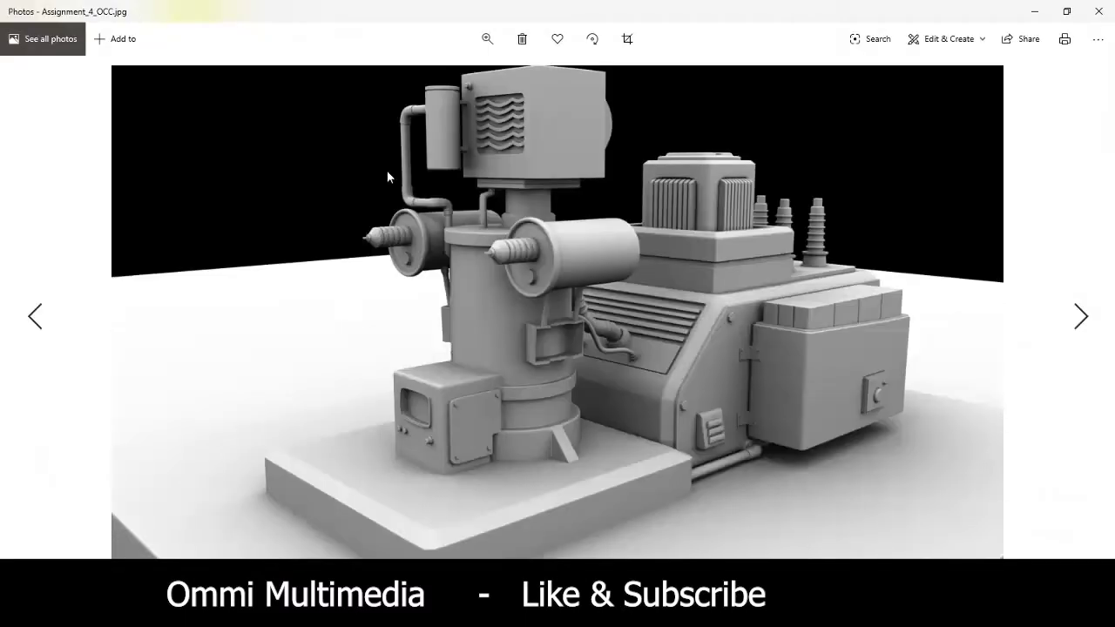
key("Right")
key("Right")
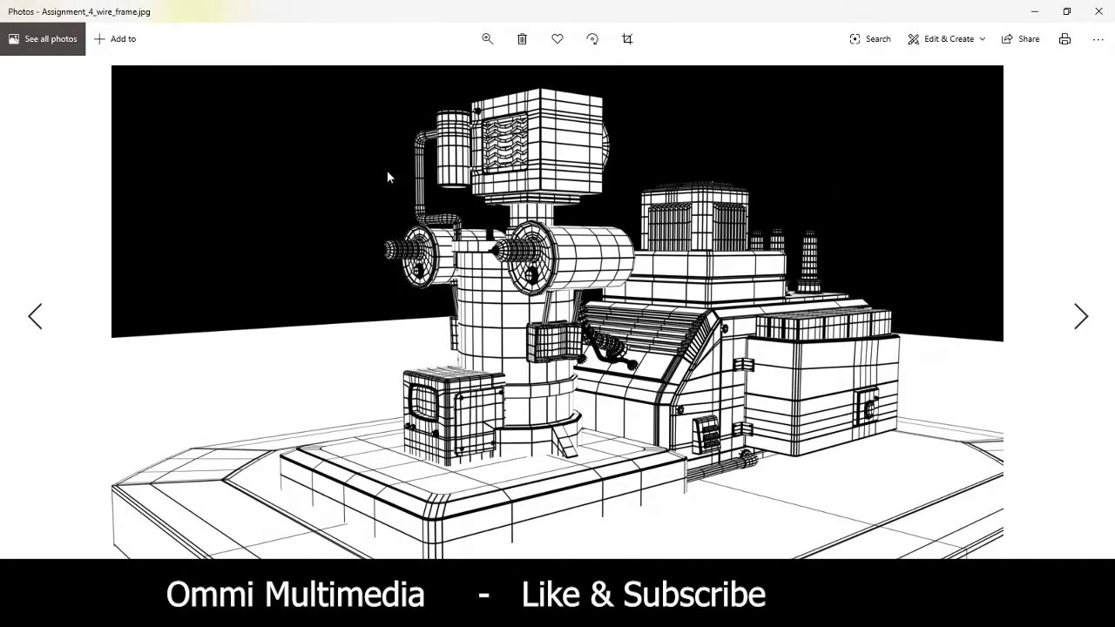
key("Right")
key("Left")
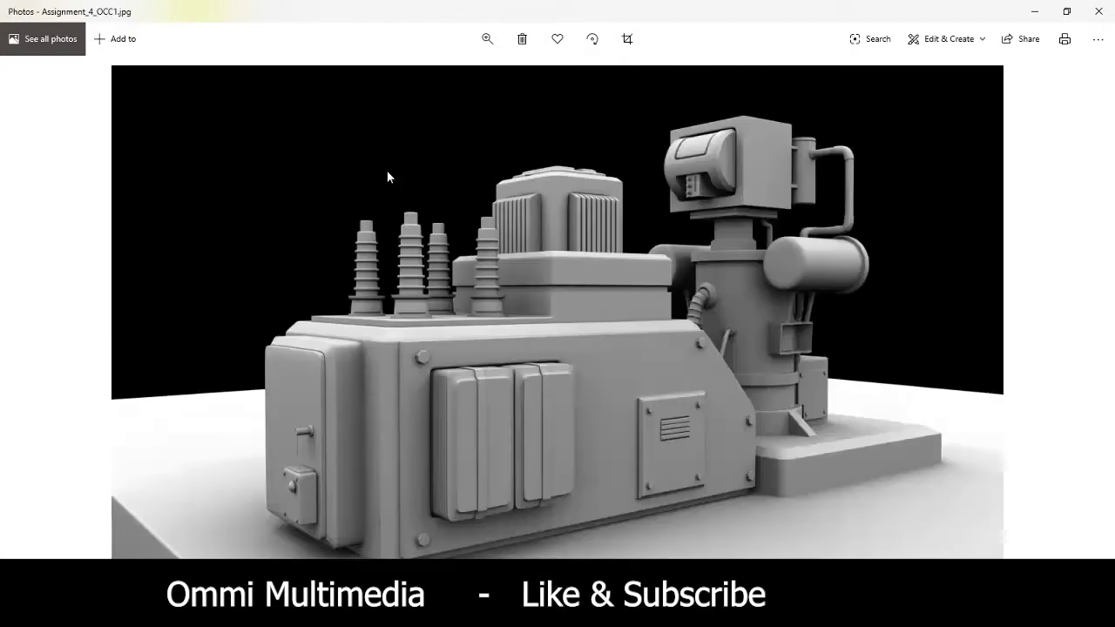
key("Left")
key("Left")
key("Left")
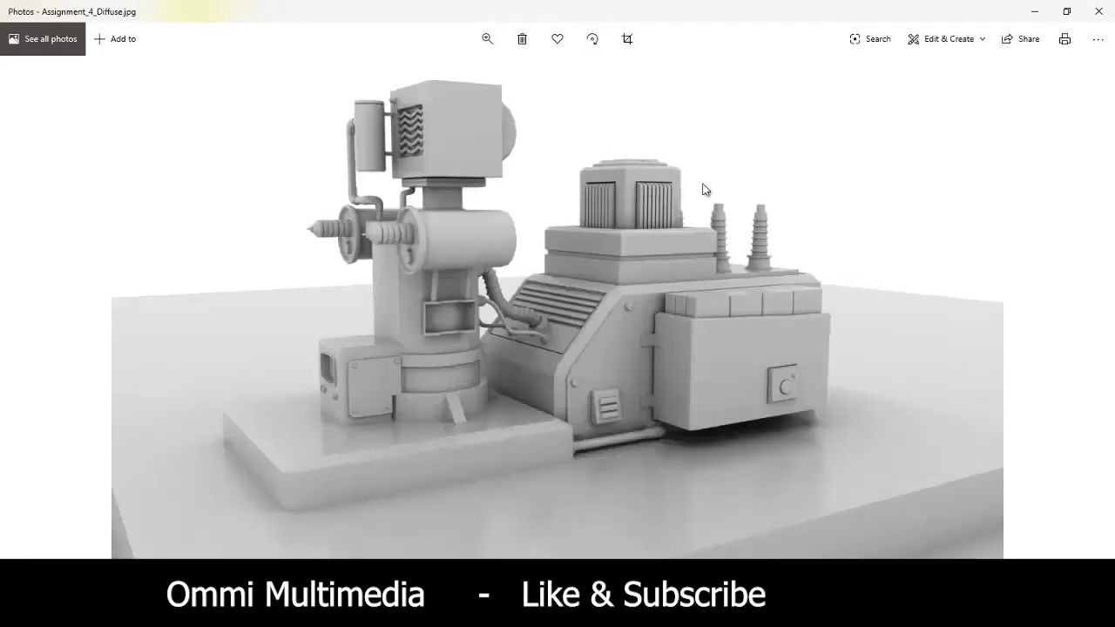
left_click(1098, 11)
Browse the Reference folder's generator images in Photos, ending on the two-generator reference, then close it.
left_click(167, 135)
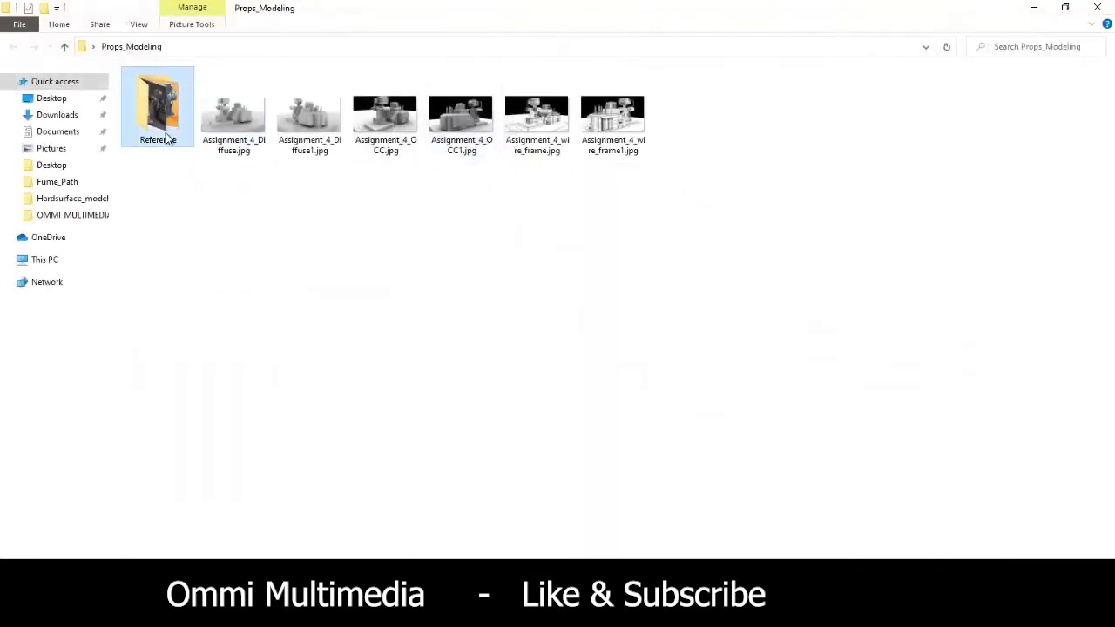
double_click(167, 135)
right_click(306, 119)
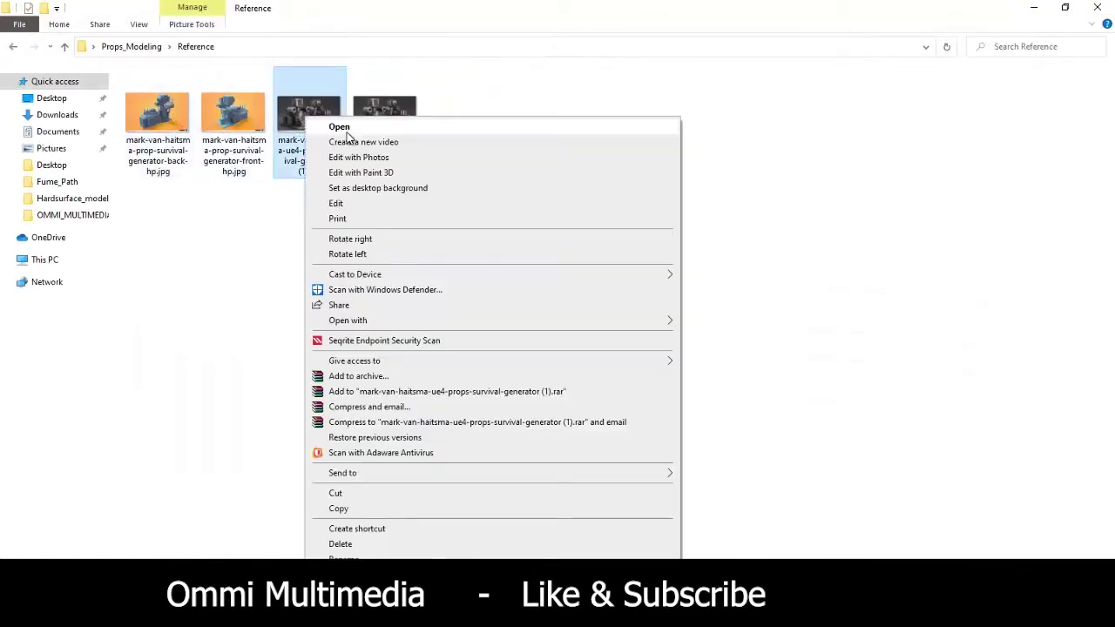
left_click(345, 129)
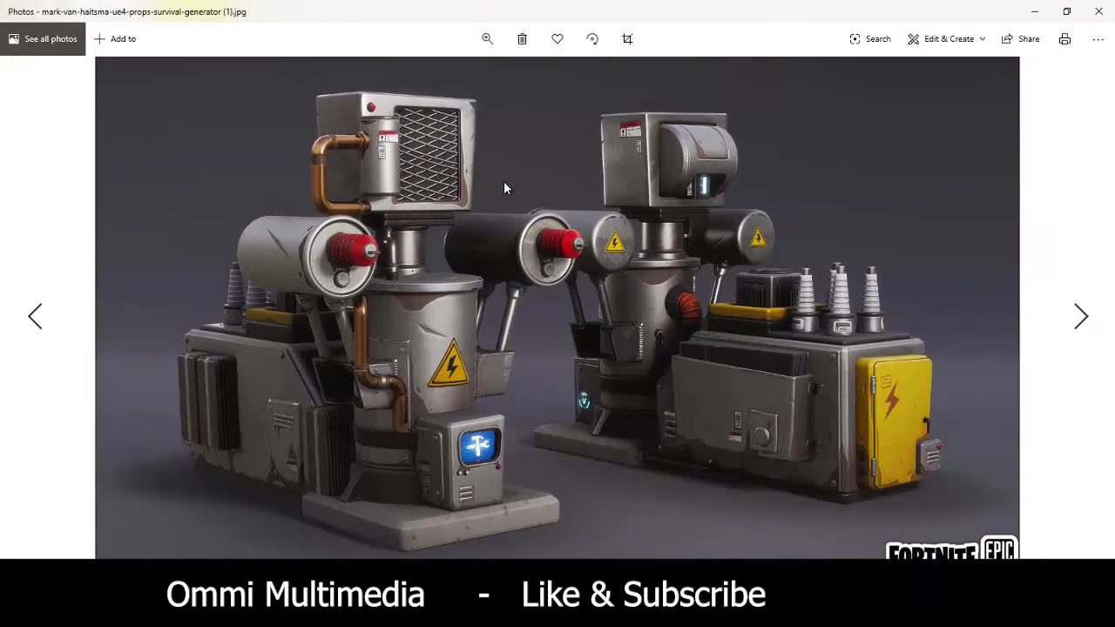
key("Right")
key("Left")
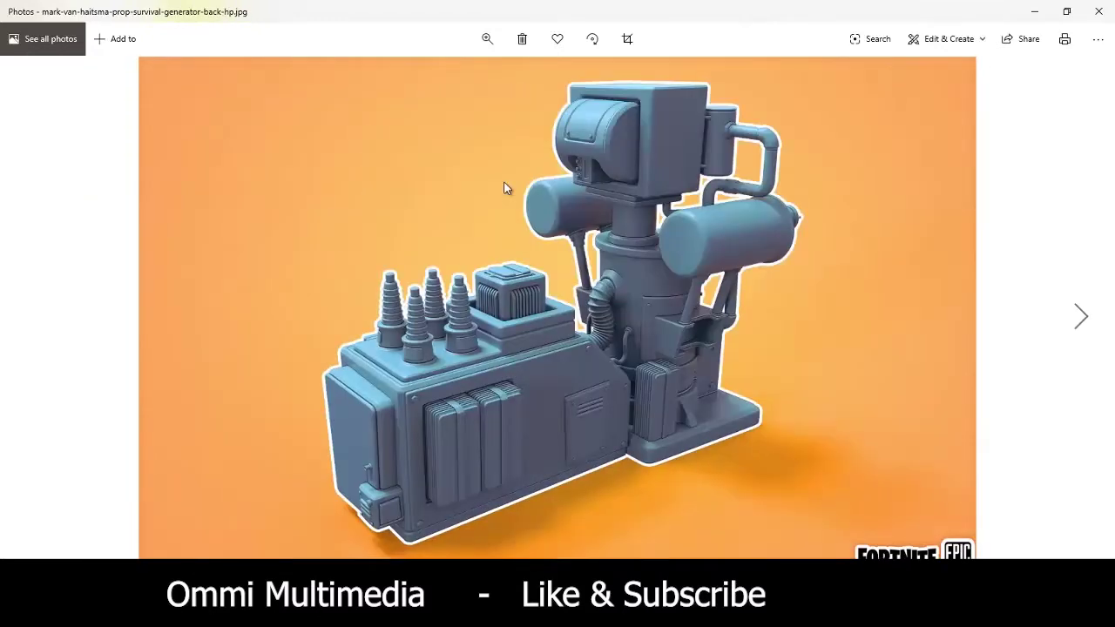
key("Left")
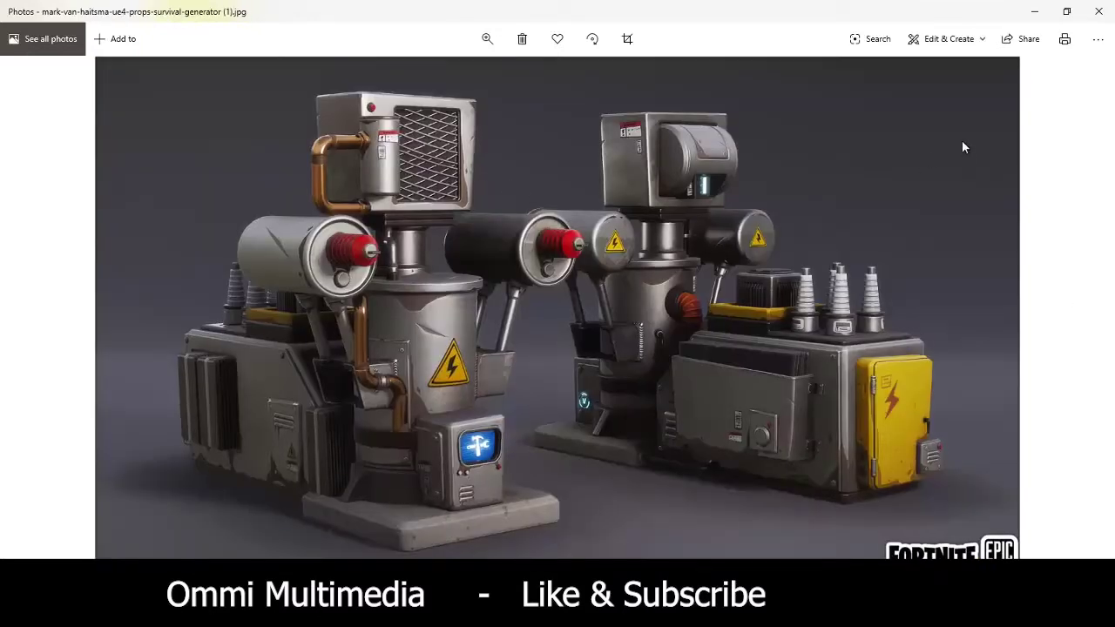
left_click(1097, 11)
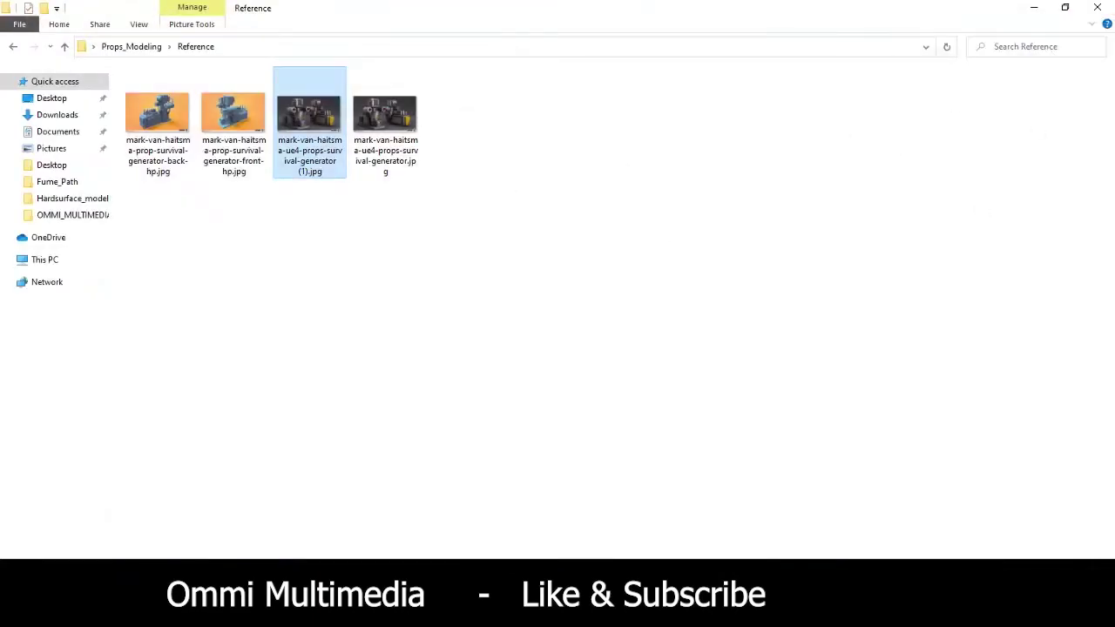
left_click(495, 610)
Replace the generator scene with a new empty scene, discarding changes without saving.
left_click(452, 533)
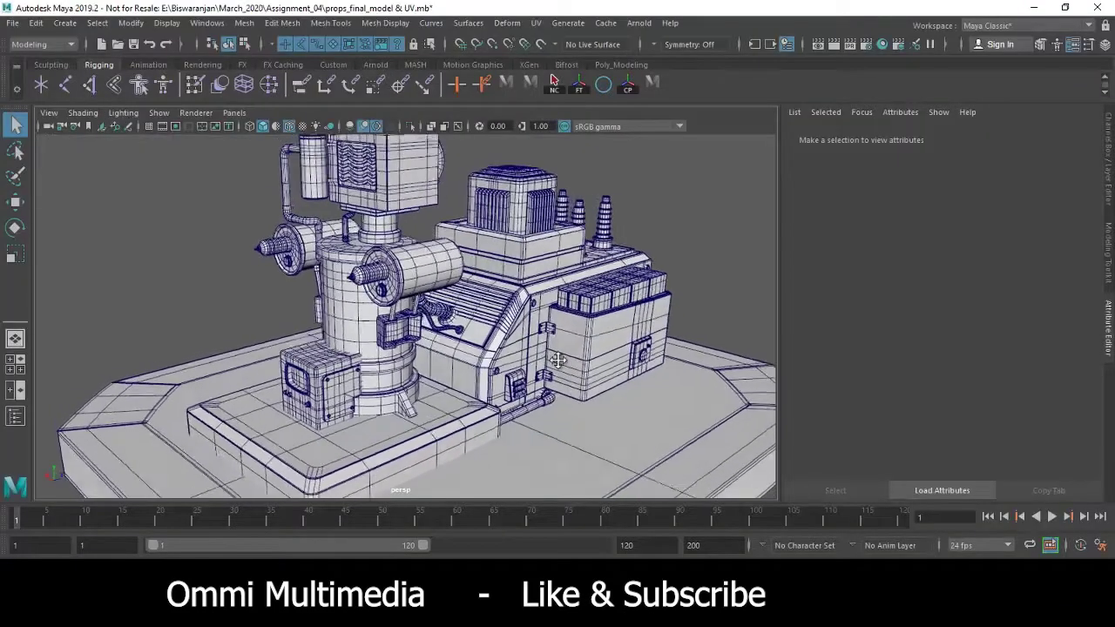
left_click_drag(545, 297, 652, 235, "alt")
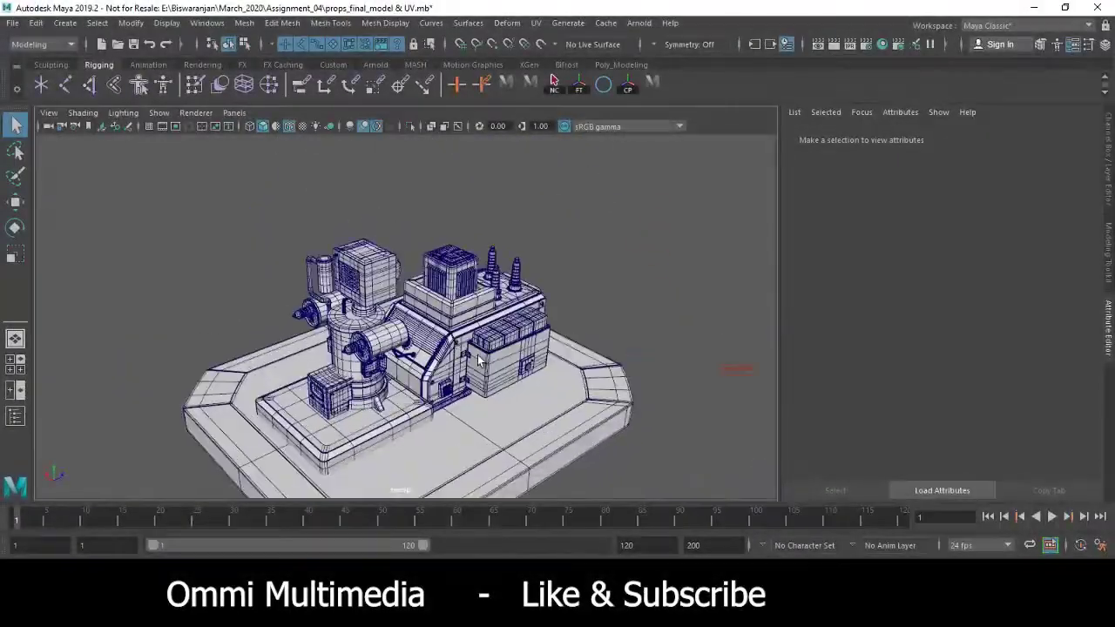
scroll(468, 379, "up", 4)
scroll(468, 380, "up", 3)
scroll(467, 380, "up", 3)
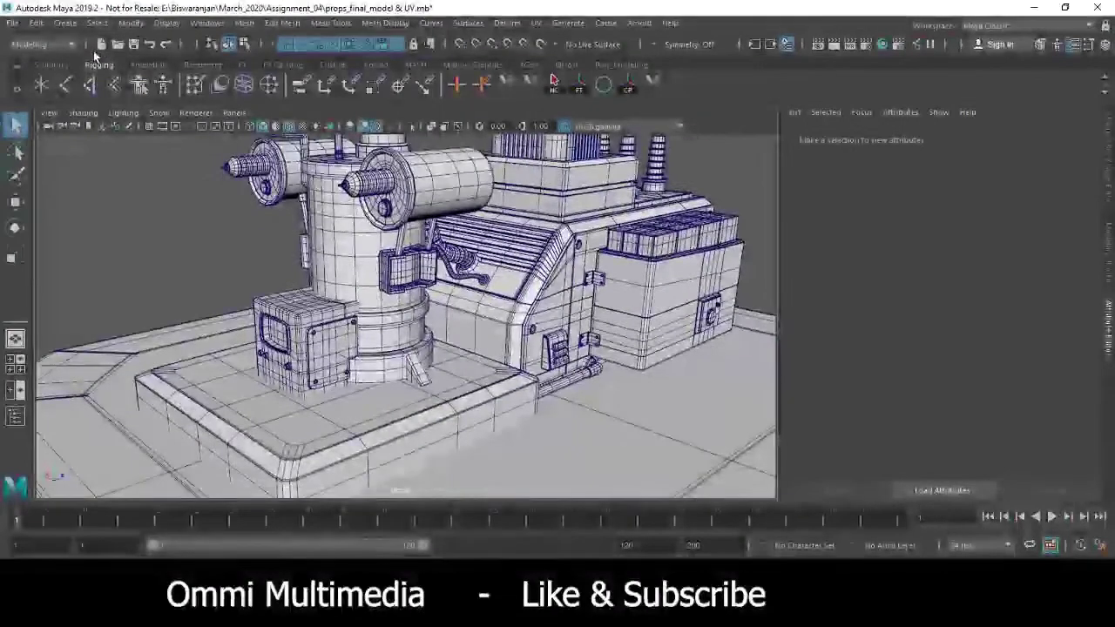
left_click(101, 44)
left_click(566, 318)
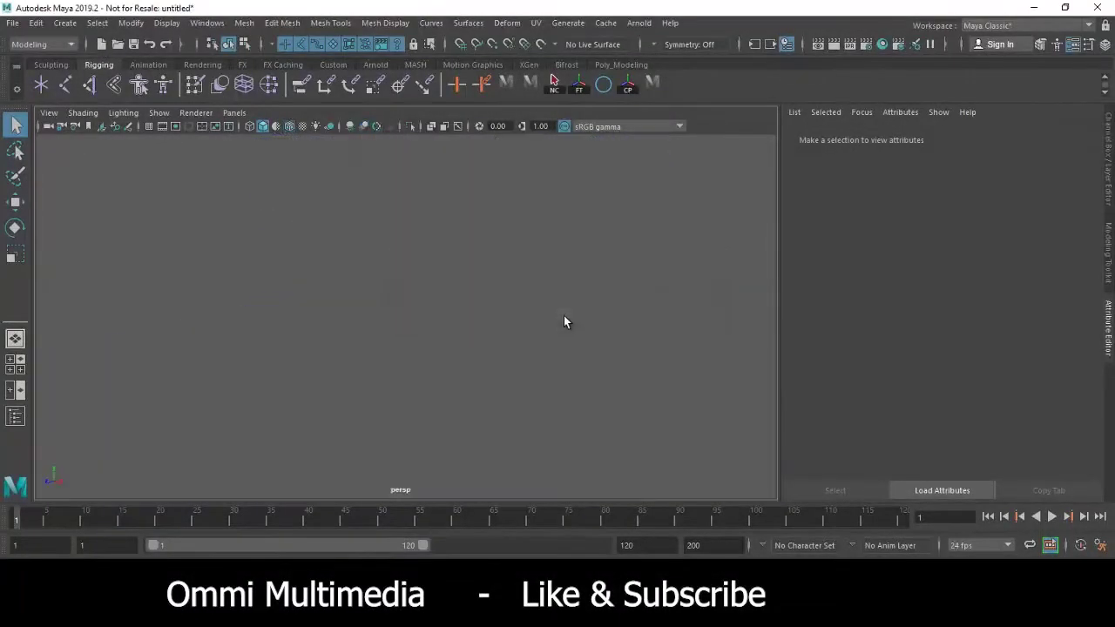
Turn on the ground grid via Show > Grid in the untitled scene.
left_click(158, 112)
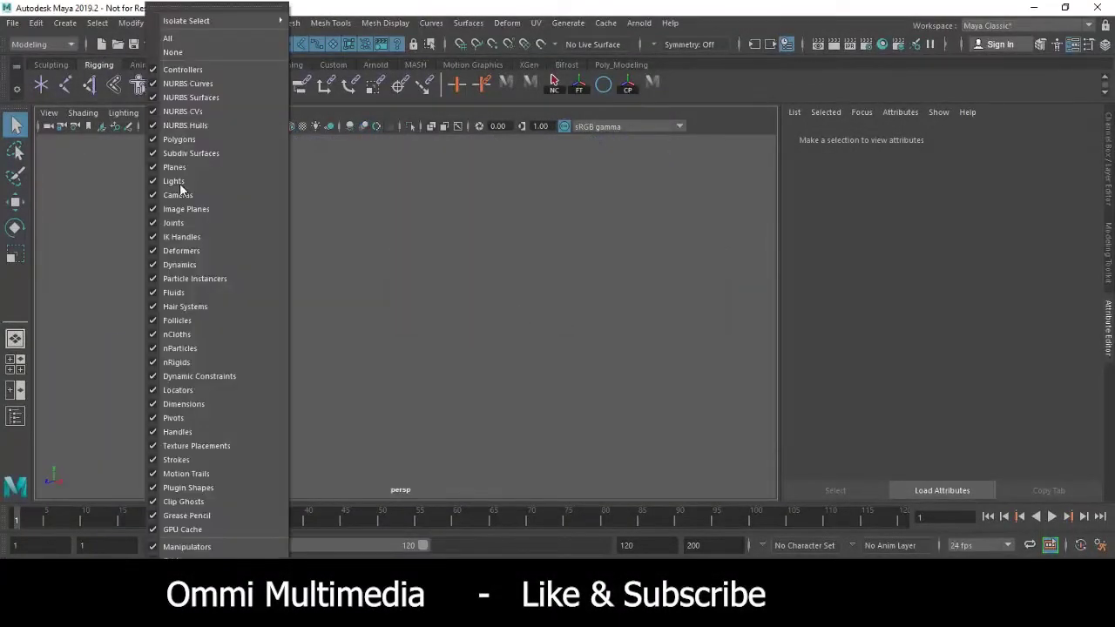
left_click(14, 26)
left_click(13, 22)
left_click(32, 64)
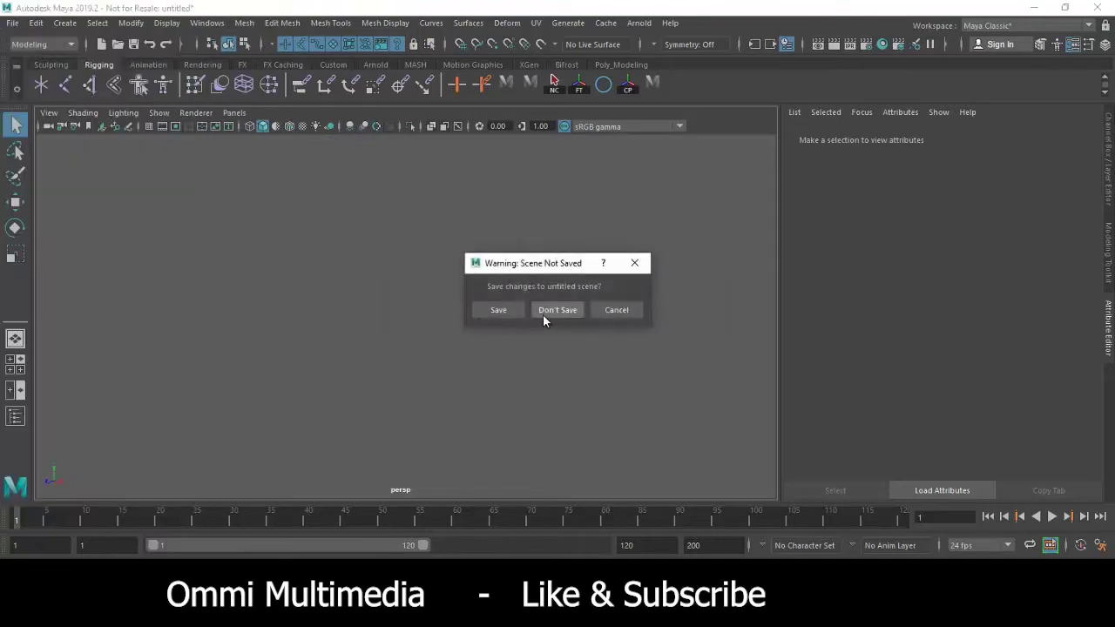
left_click(544, 315)
left_click(14, 24)
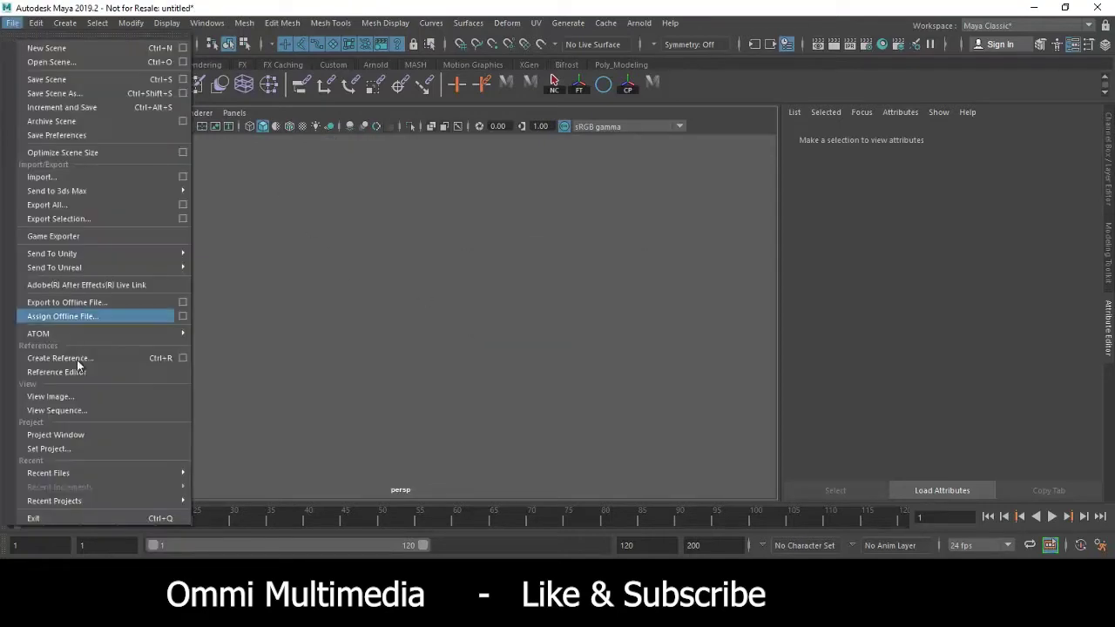
left_click(473, 153)
left_click(161, 114)
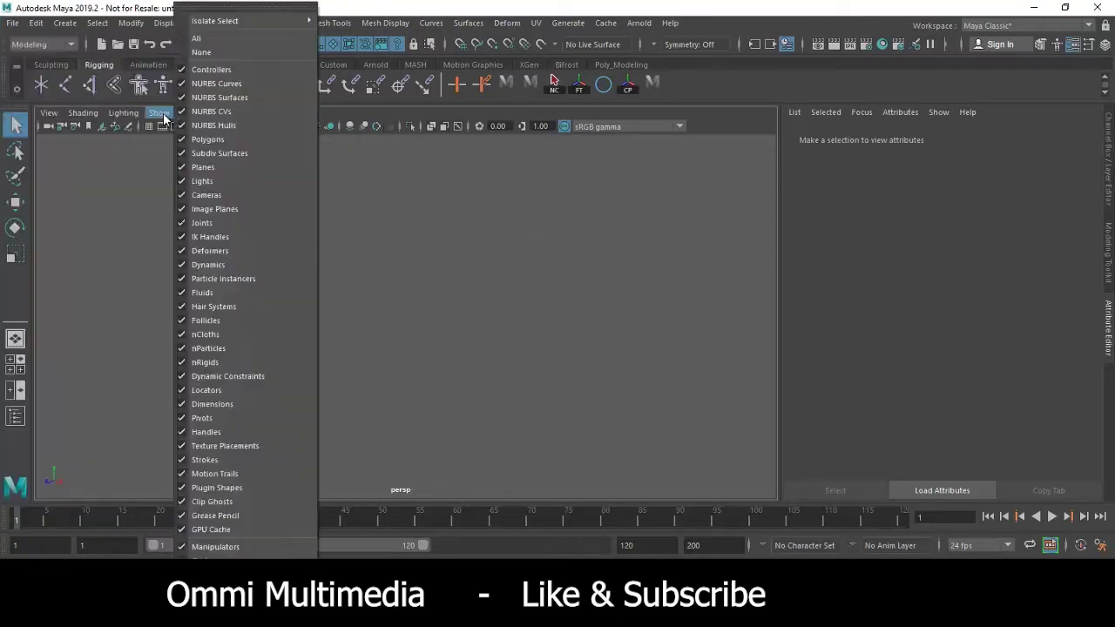
left_click(226, 554)
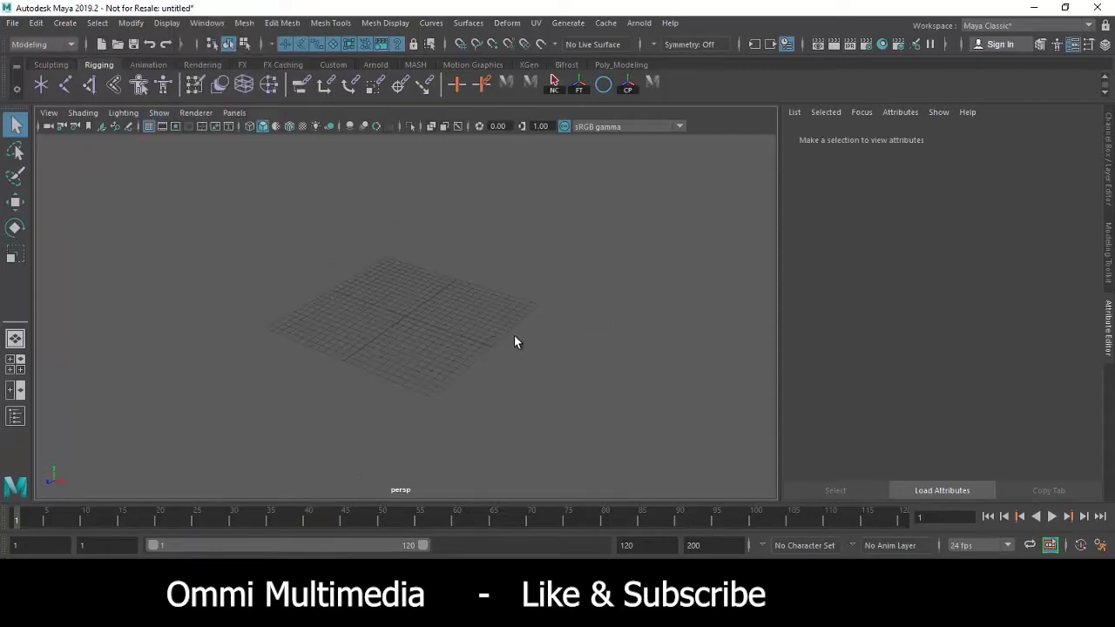
Restore down Maya and open the generator reference image in Photos, zoomed in.
left_click(1064, 7)
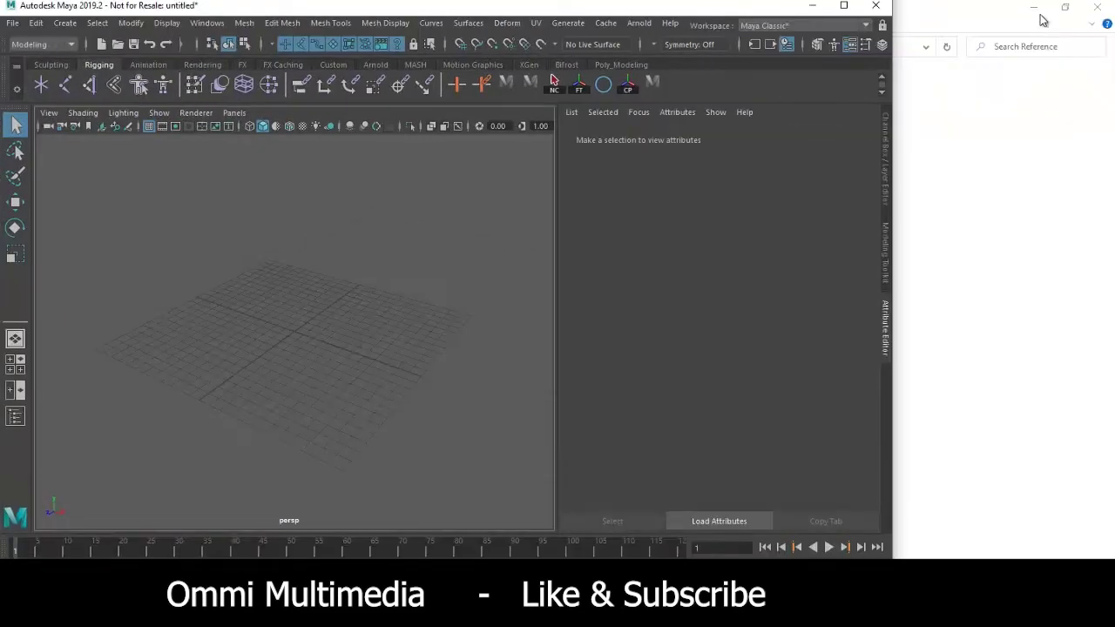
left_click(812, 6)
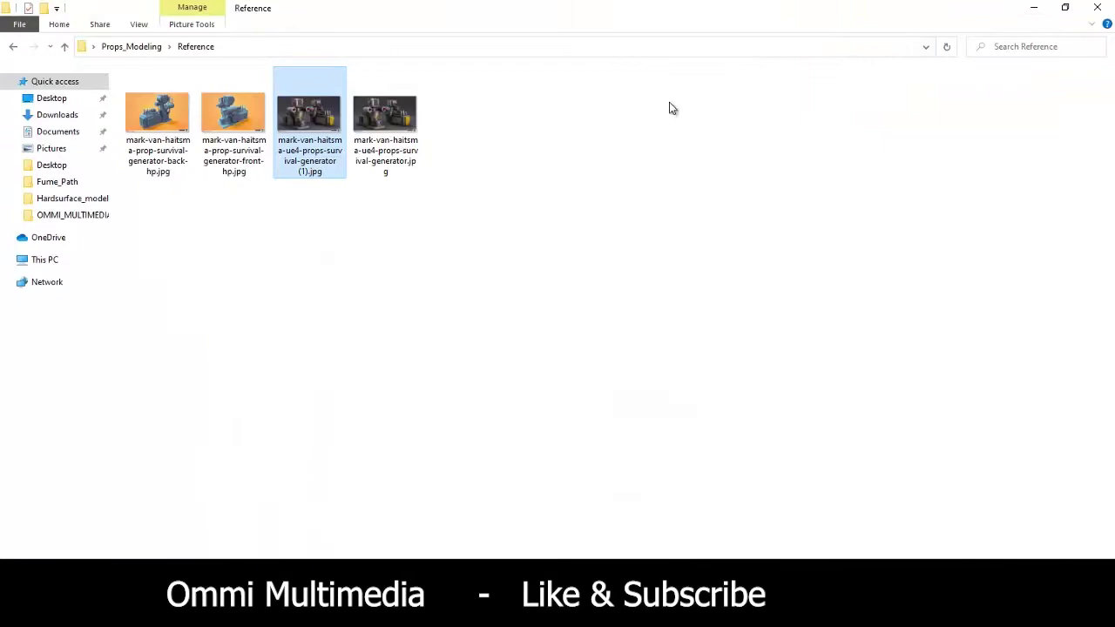
double_click(322, 126)
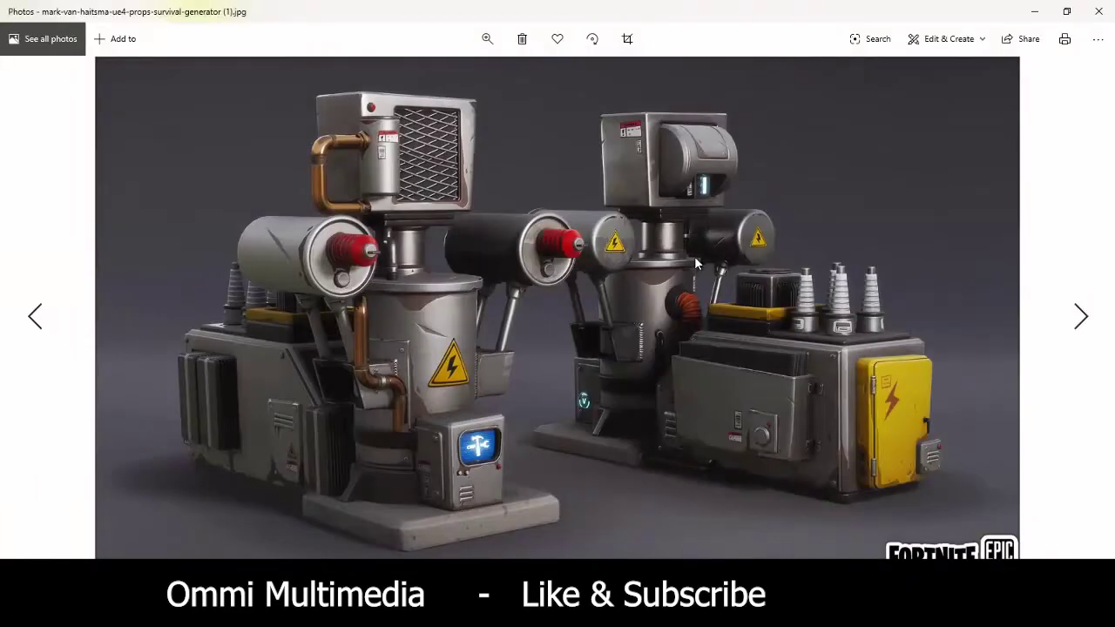
scroll(641, 402, "up", 2)
scroll(661, 379, "up", 1)
scroll(682, 278, "up", 1)
scroll(691, 320, "up", 2)
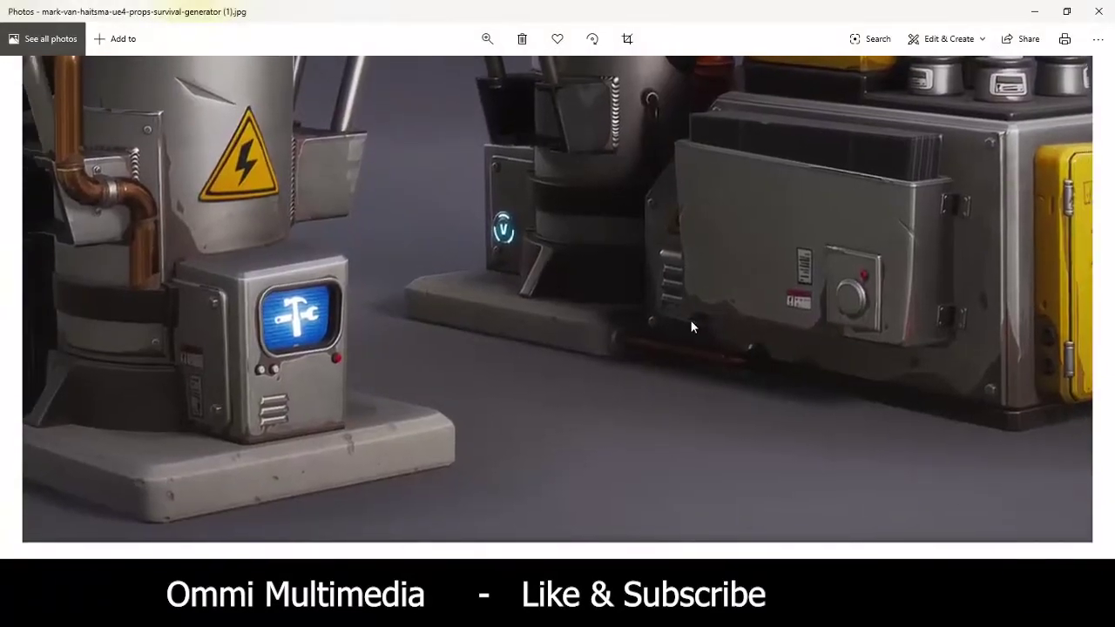
Pan the reference photo to the generator's concrete base and blue monitor, with Maya in front.
scroll(690, 327, "left", 2)
scroll(656, 348, "left", 1)
scroll(815, 349, "left", 4)
scroll(837, 304, "left", 3)
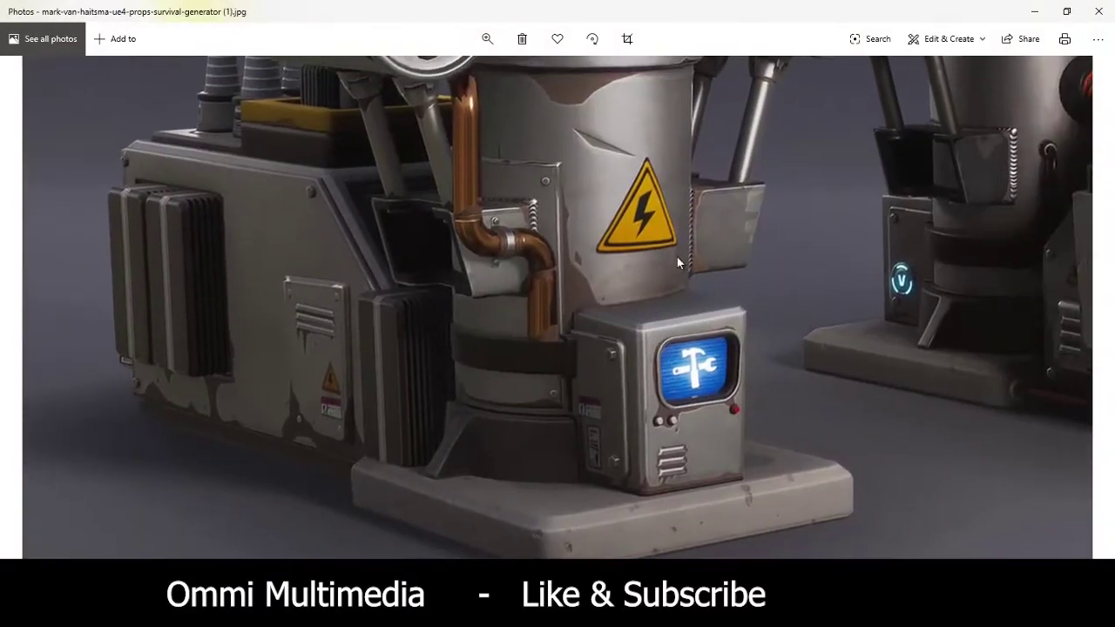
scroll(448, 299, "left", 2)
scroll(580, 351, "right", 1)
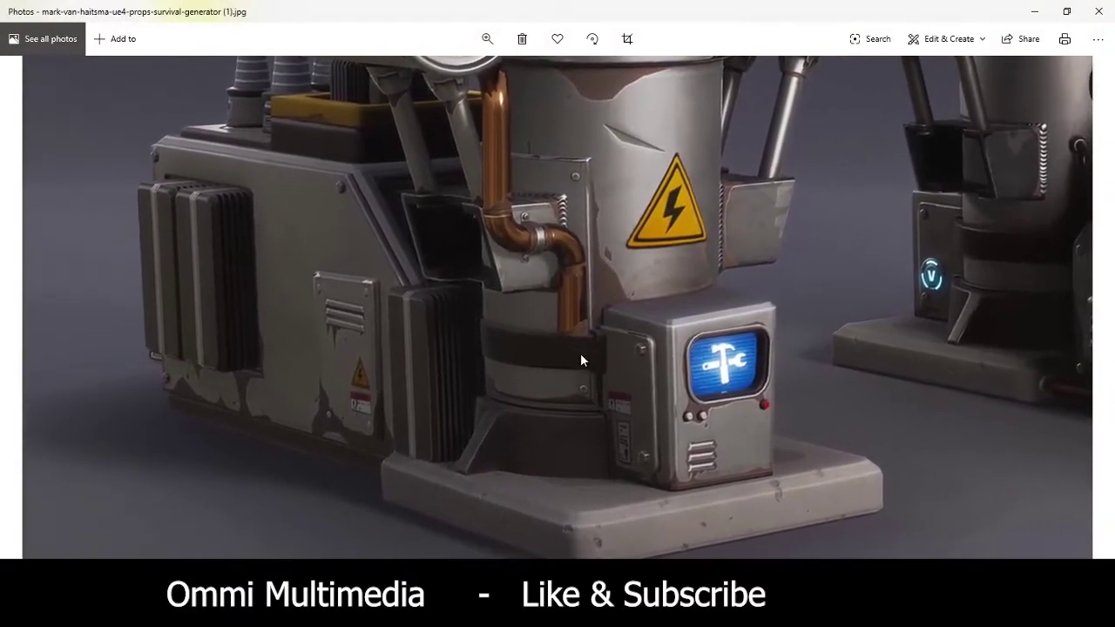
scroll(580, 353, "down", 1)
scroll(646, 398, "down", 2)
scroll(562, 435, "up", 2)
scroll(380, 499, "up", 1)
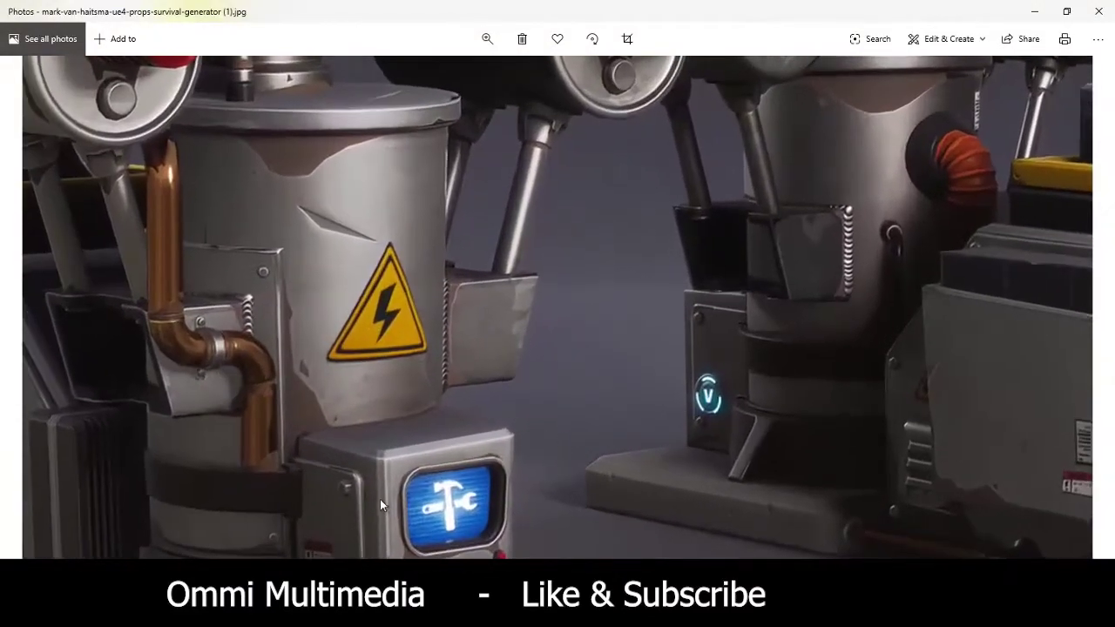
left_click_drag(380, 499, 590, 249)
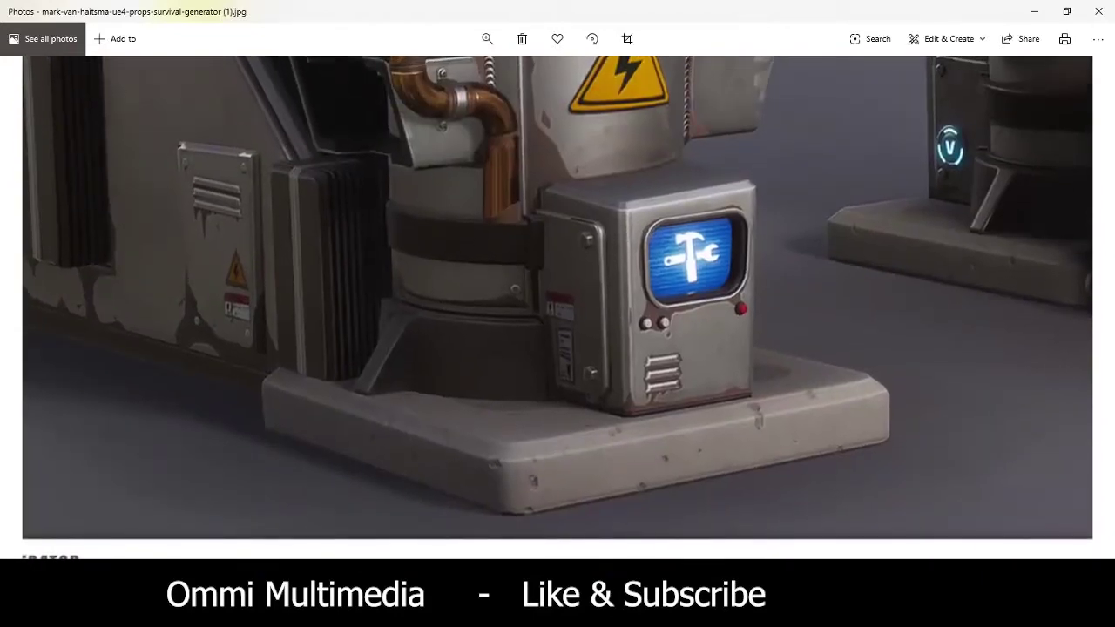
left_click(453, 549)
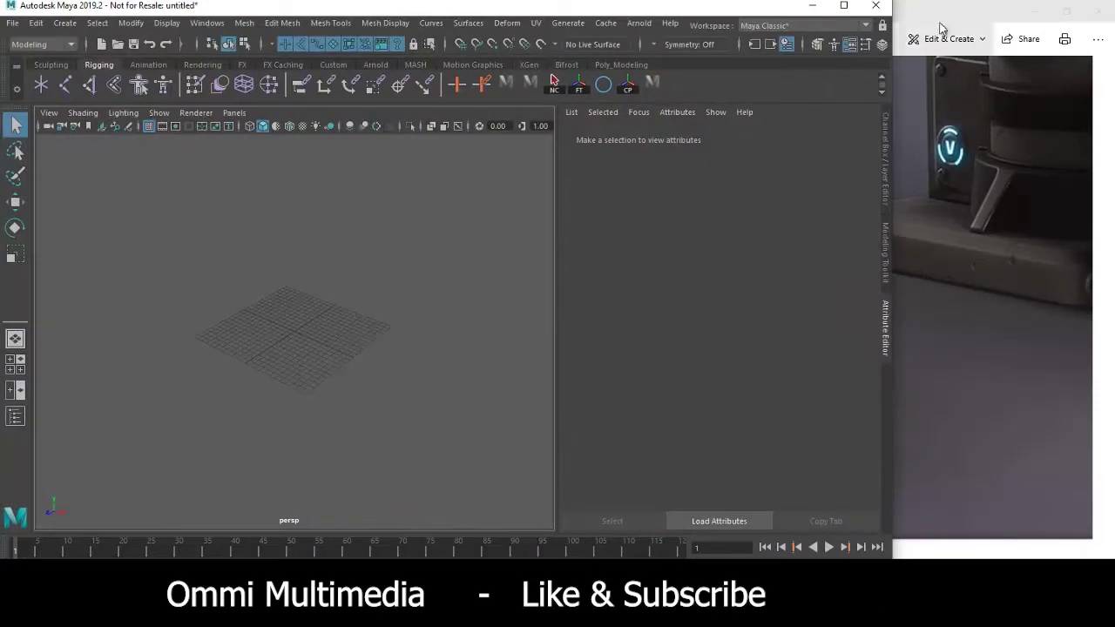
Set Maya as a smaller floating window over the reference photo.
left_click(843, 5)
left_click(1079, 7)
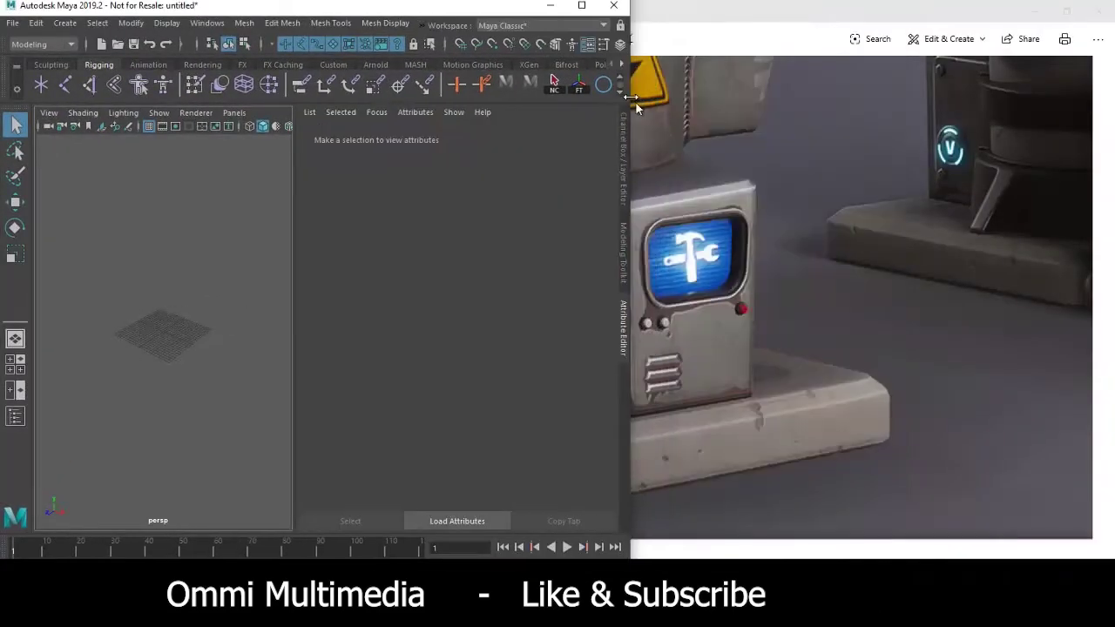
left_click(914, 339)
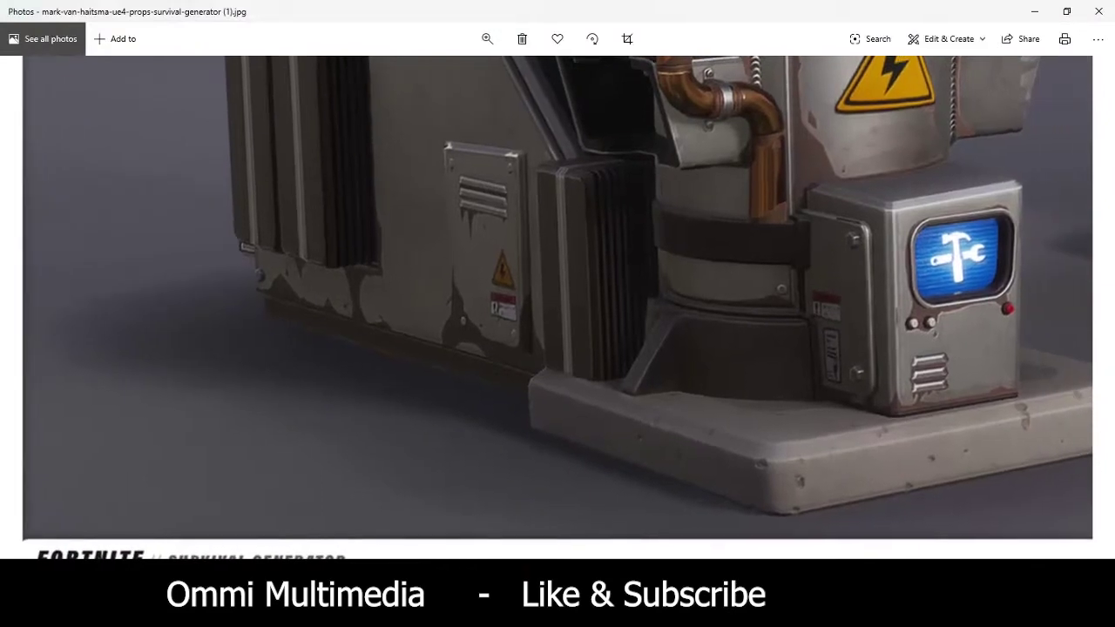
left_click(446, 536)
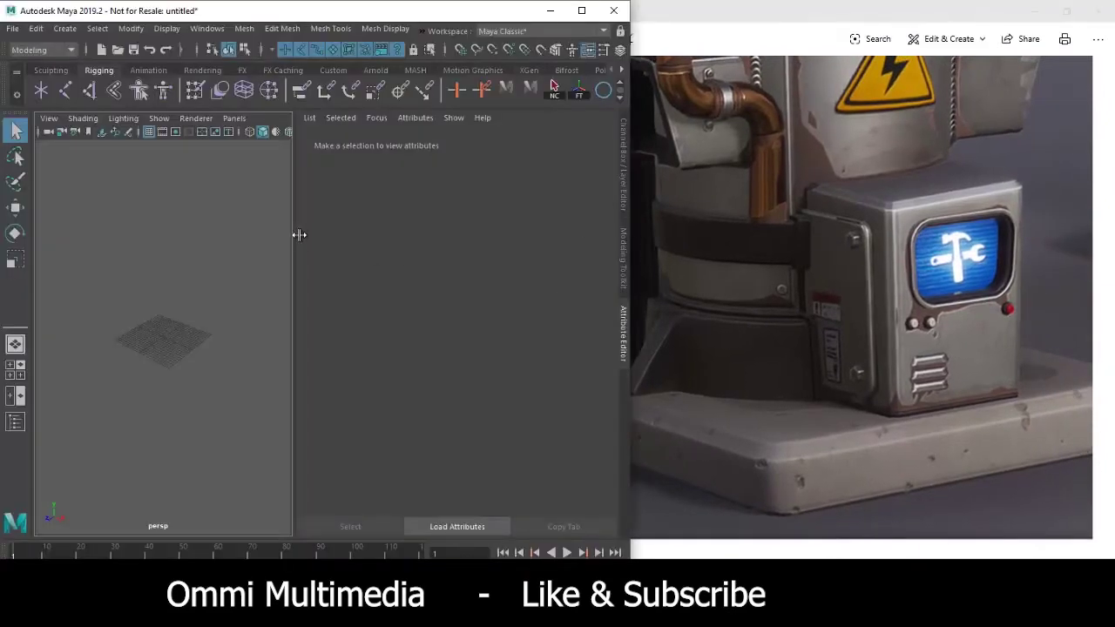
Show the Channel Box/Layer Editor instead of the Attribute Editor and widen the perspective viewport.
key("ctrl+a")
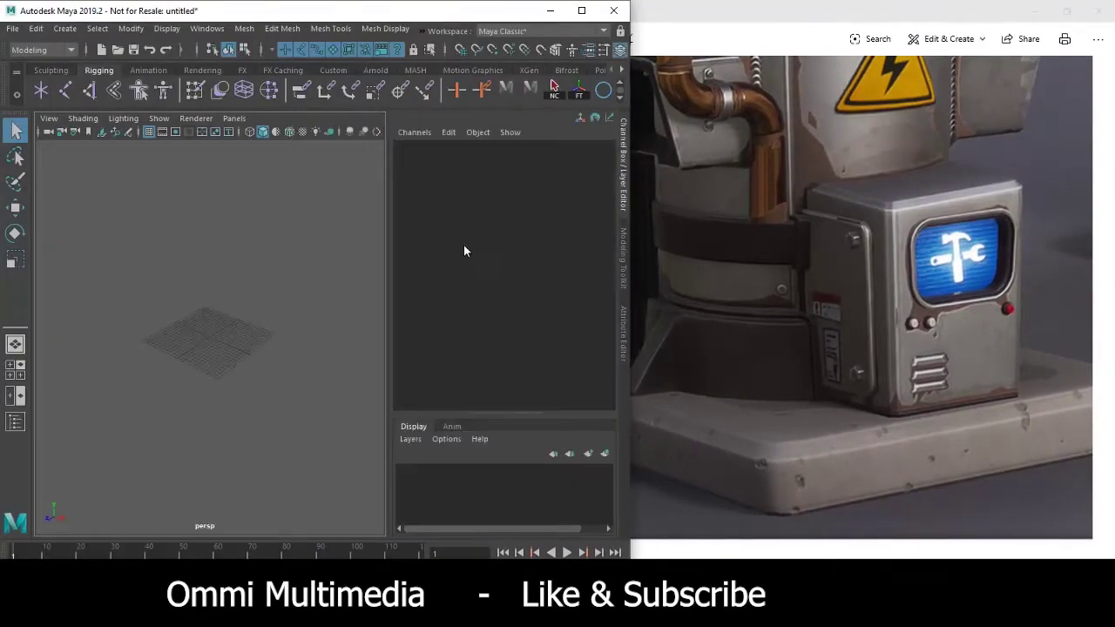
left_click_drag(400, 255, 435, 255)
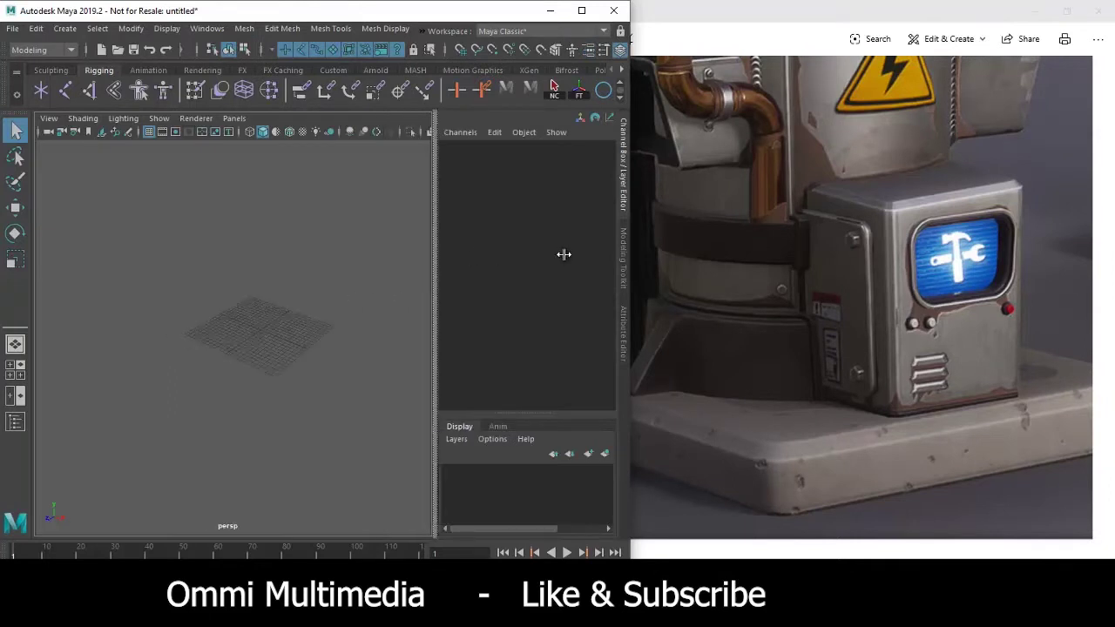
left_click_drag(256, 335, 267, 351, "alt")
scroll(218, 355, "up", 5)
scroll(290, 336, "down", 3)
scroll(267, 351, "up", 3)
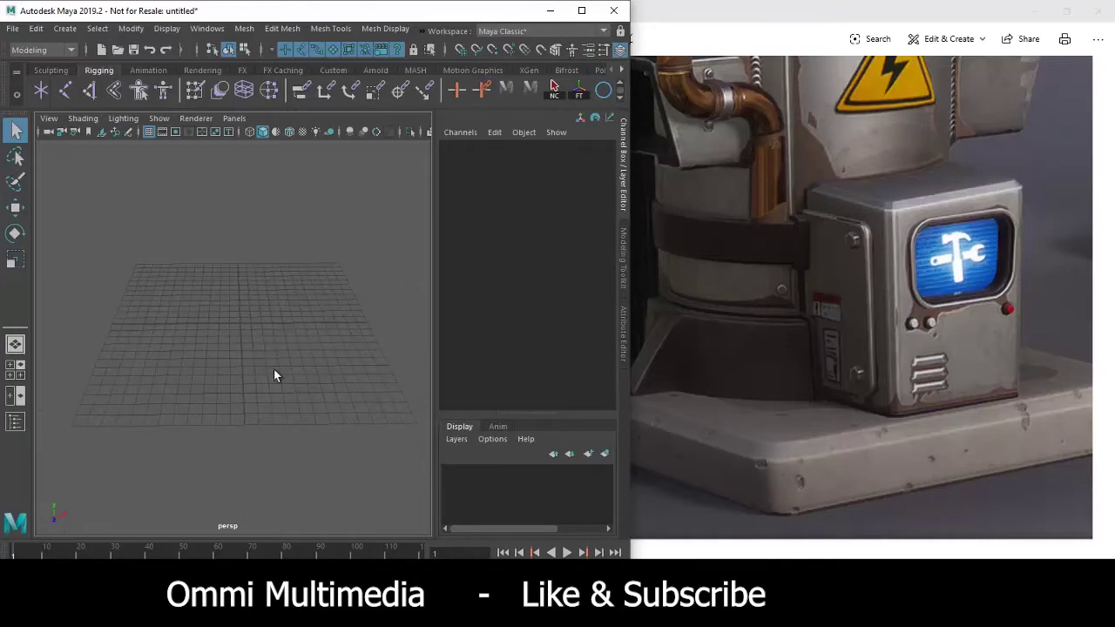
left_click(97, 28)
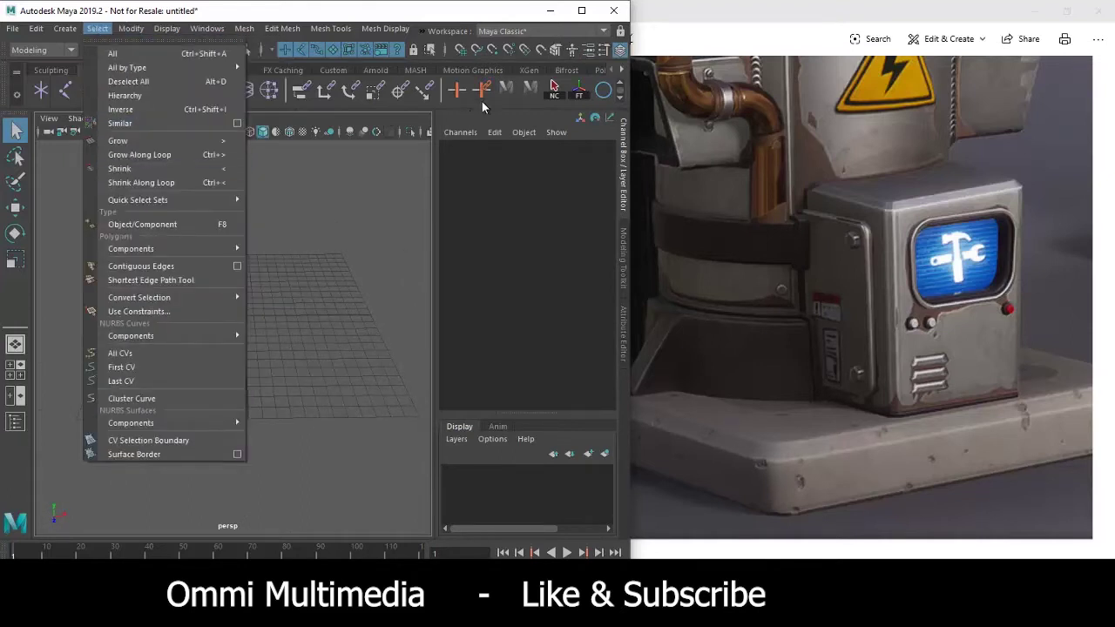
On the Poly_Modeling shelf, create a test cube and delete it.
left_click(608, 75)
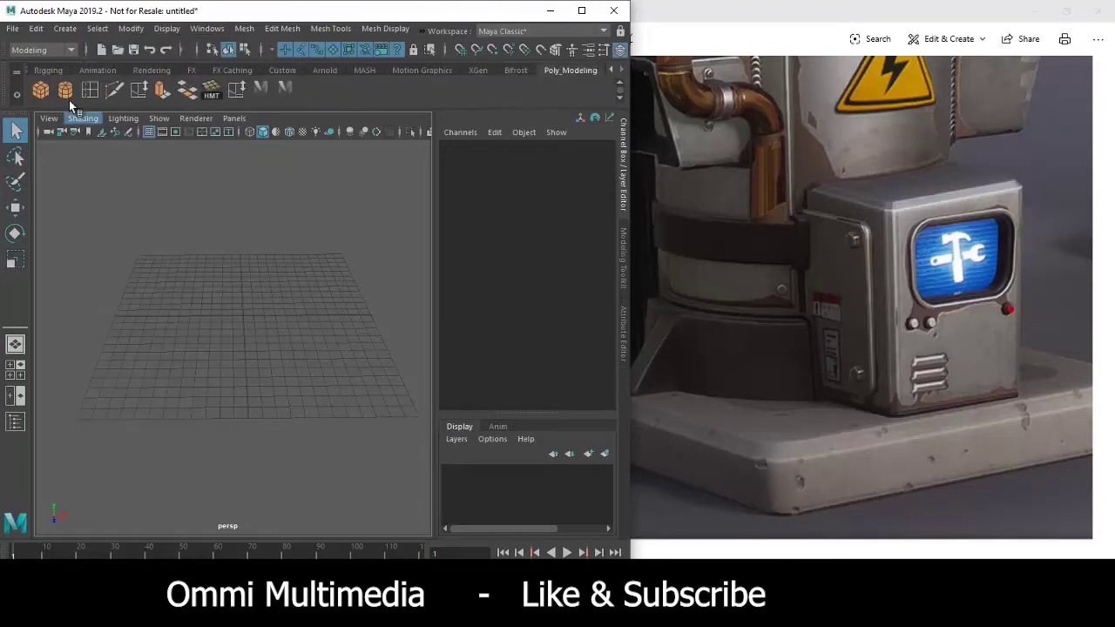
left_click(240, 344)
scroll(251, 357, "up", 5)
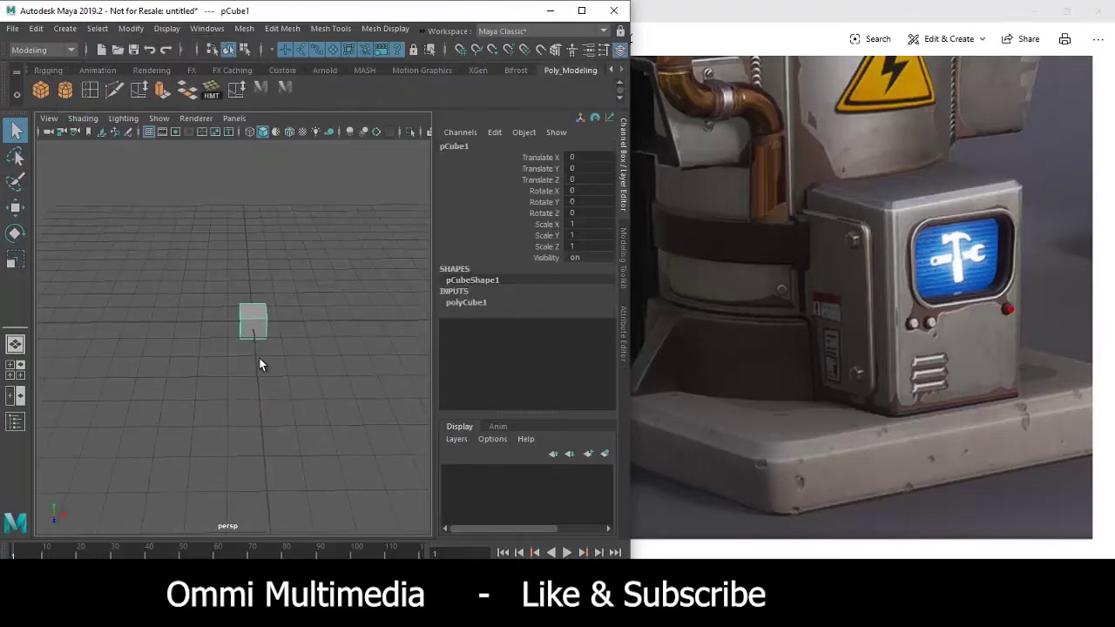
key("Delete")
Enable Create > Polygon Primitives > Interactive Creation and pick the cube primitive.
left_click(66, 28)
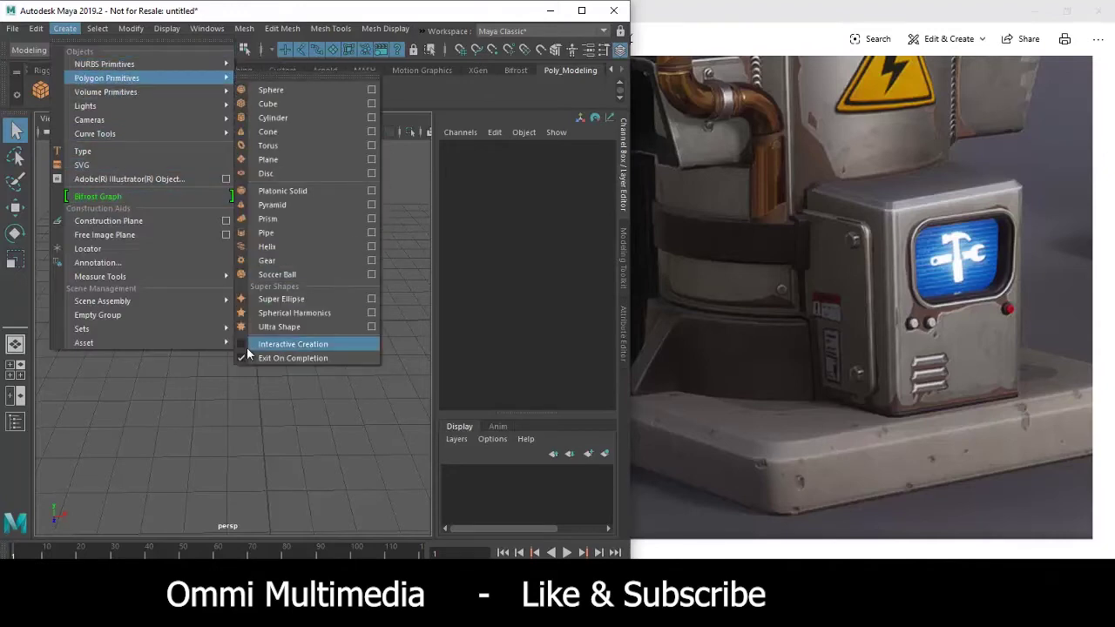
left_click(242, 342)
left_click(64, 29)
mouse_move(106, 78)
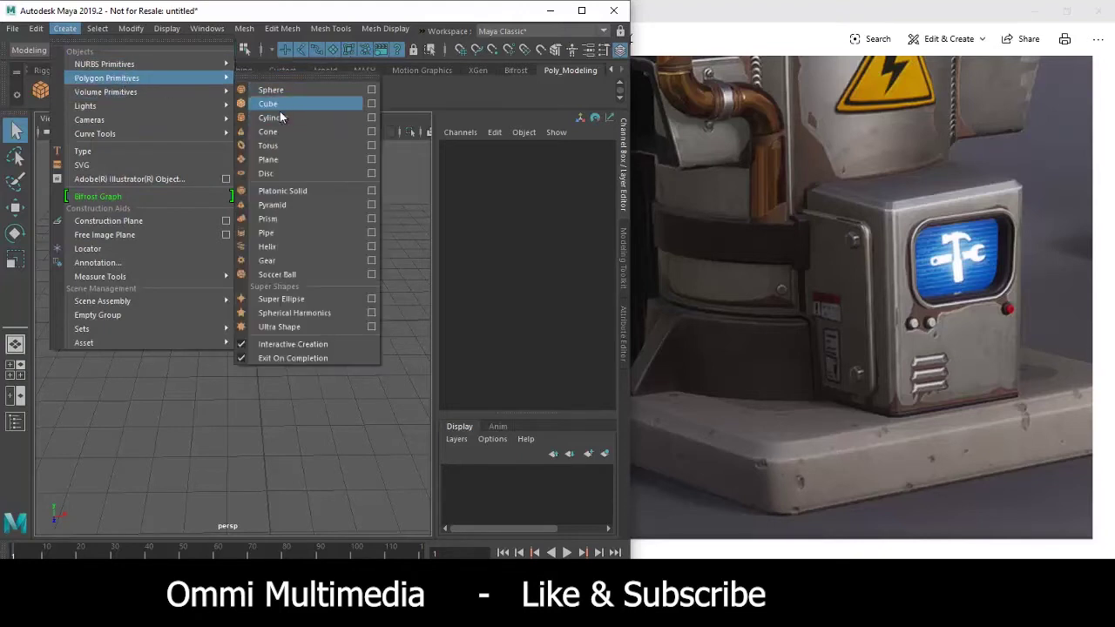
left_click(315, 76)
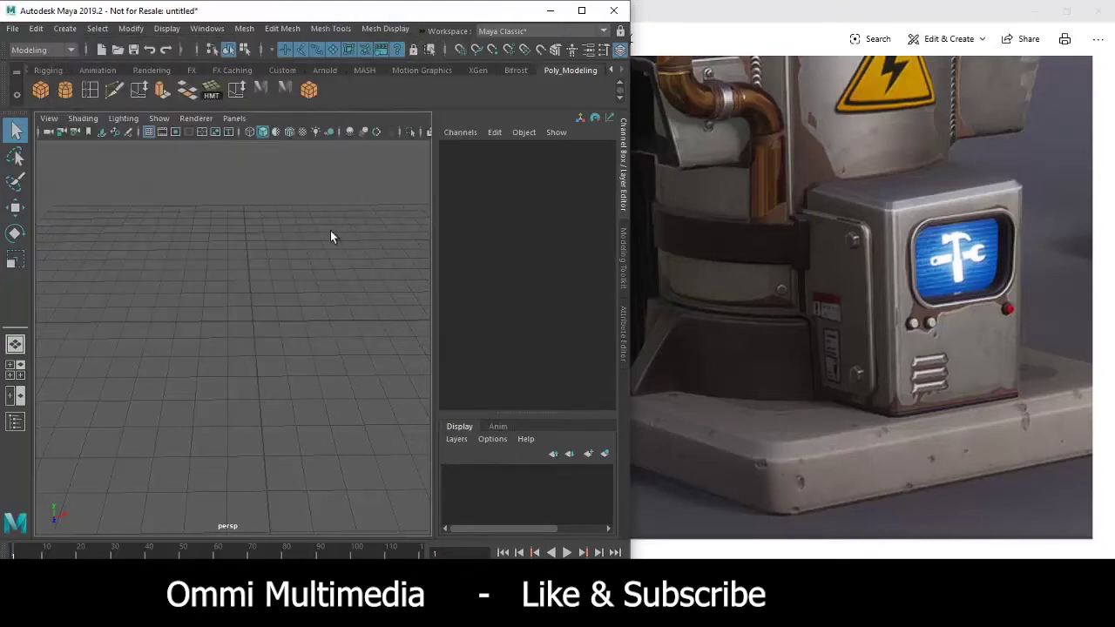
Draw a flat box about 6.63 wide, 1.656 high and 7.022 deep on the grid.
right_click_drag(243, 307, 254, 353, "alt")
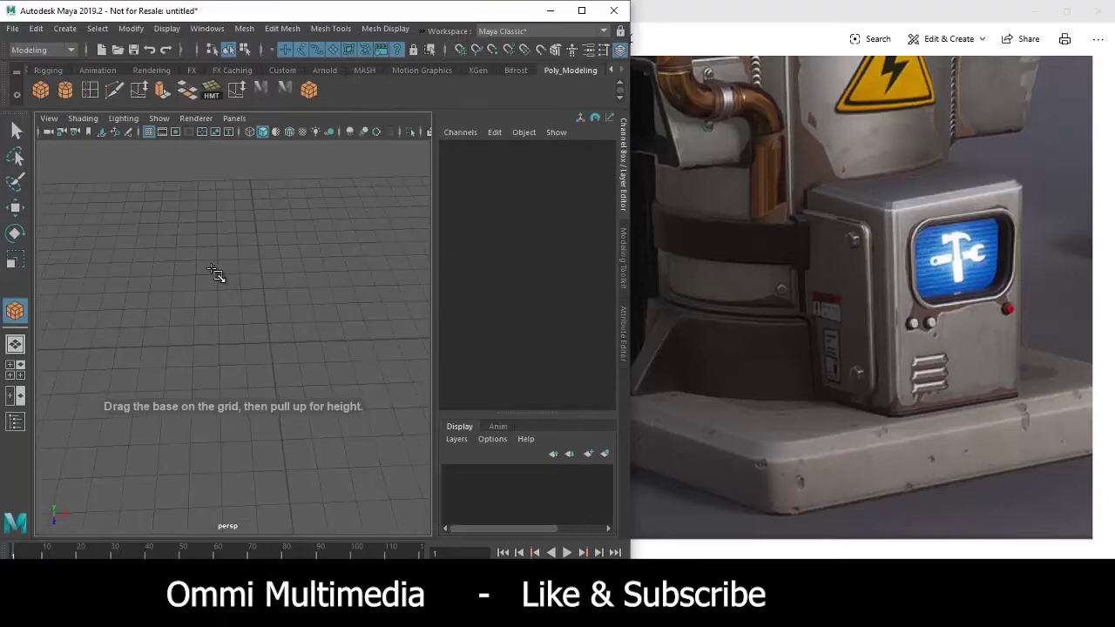
mouse_move(213, 272)
left_mouse_down()
mouse_move(409, 422)
mouse_move(370, 353)
mouse_move(388, 370)
mouse_move(284, 380)
mouse_move(293, 390)
mouse_move(328, 364)
mouse_move(221, 406)
mouse_move(247, 387)
mouse_move(301, 398)
mouse_move(311, 346)
mouse_move(309, 398)
mouse_move(281, 403)
mouse_move(351, 416)
mouse_move(282, 426)
mouse_move(302, 403)
left_mouse_up()
key("w")
scroll(311, 378, "down", 5)
scroll(293, 371, "up", 5)
scroll(192, 403, "down", 3)
scroll(249, 396, "up", 3)
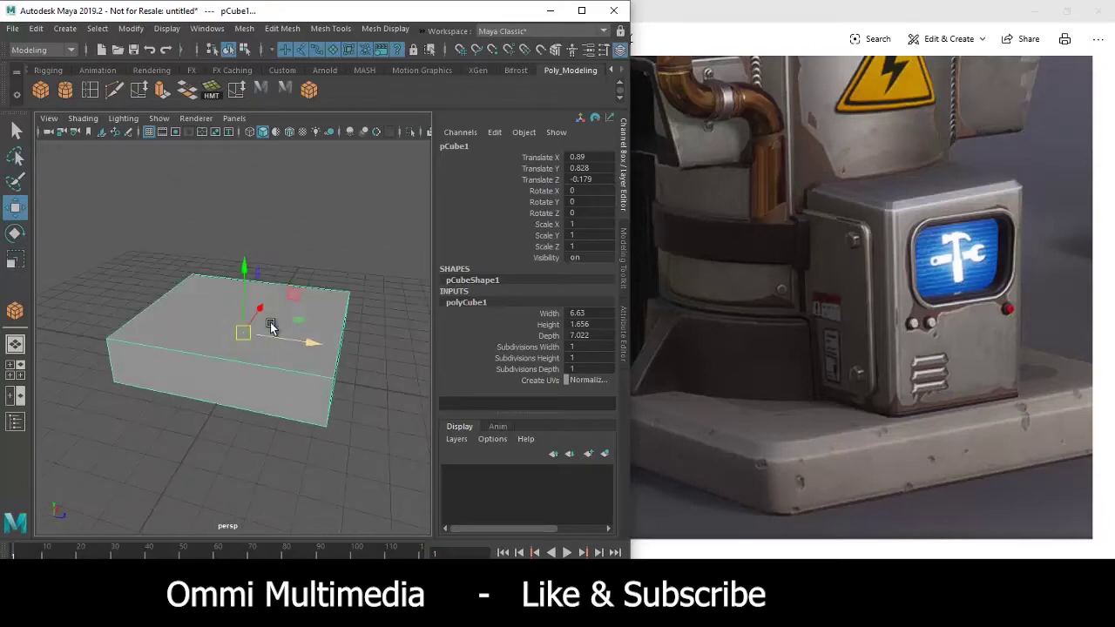
Select the four vertices on each side of pCube1, then switch to edge mode.
key("F9")
mouse_move(386, 200)
left_mouse_down()
mouse_move(266, 450)
mouse_move(305, 370)
mouse_move(270, 386)
left_mouse_up()
left_click_drag(286, 219, 199, 410)
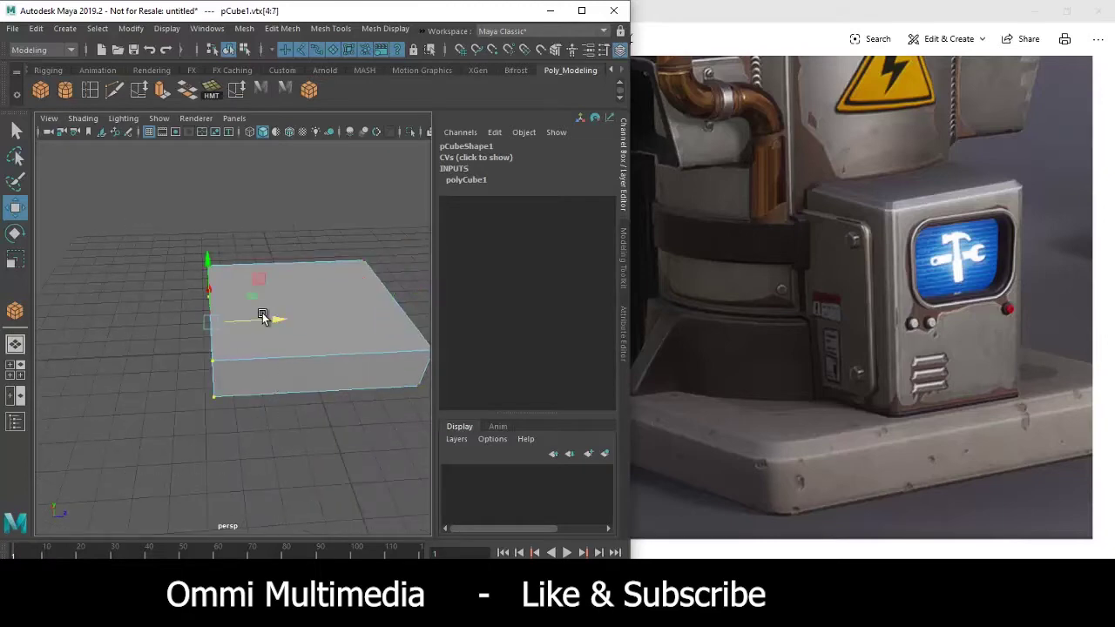
scroll(241, 338, "down", 2)
left_click_drag(241, 339, 127, 450, "alt")
scroll(272, 433, "down", 3)
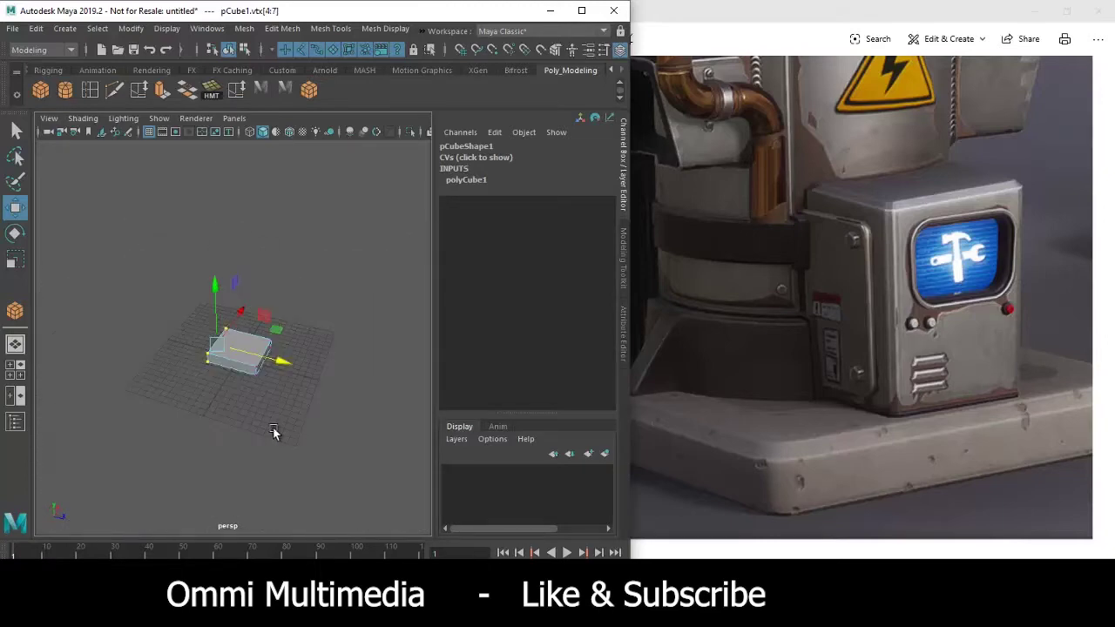
scroll(273, 433, "up", 3)
left_click_drag(287, 378, 231, 360, "alt")
scroll(269, 393, "down", 3)
scroll(245, 377, "up", 3)
mouse_move(269, 393)
left_mouse_down("alt")
mouse_move(244, 377)
mouse_move(296, 369)
mouse_move(328, 381)
mouse_move(310, 364)
mouse_move(219, 373)
mouse_move(310, 363)
left_mouse_up("alt")
scroll(310, 364, "up", 3)
scroll(308, 351, "down", 3)
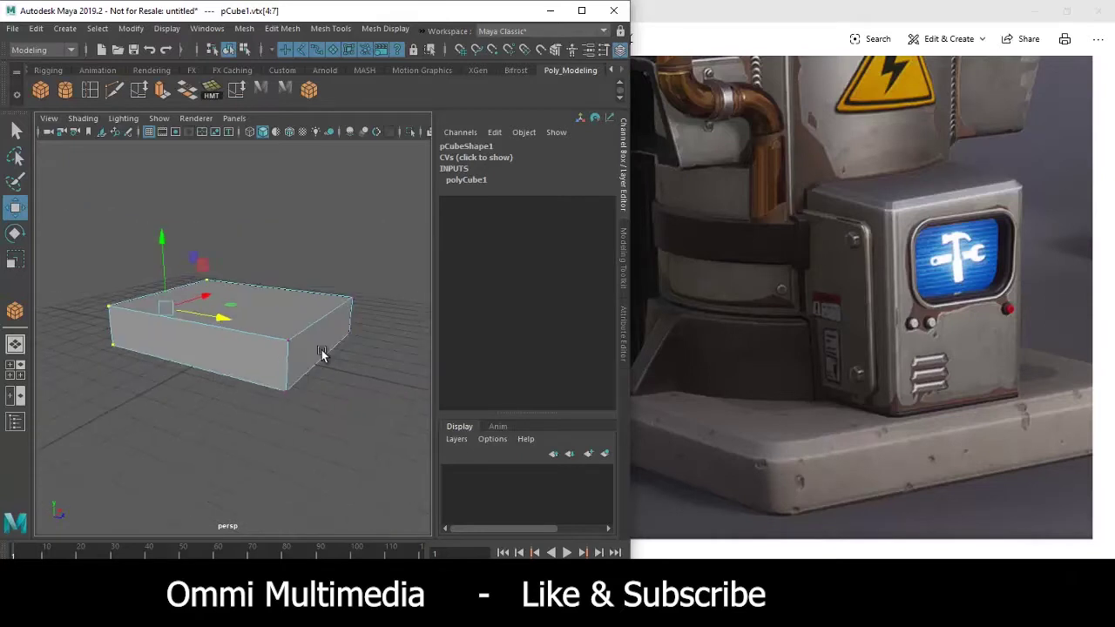
right_click_drag(274, 231, 273, 190)
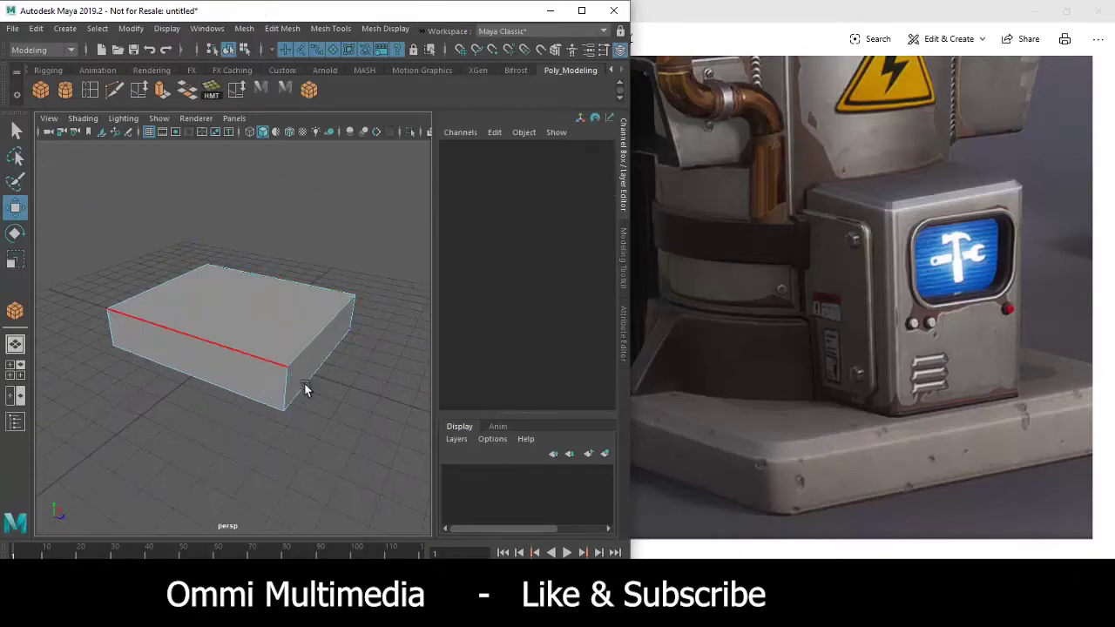
Select the slab's vertical corner edges and bevel them via Edit Mesh > Bevel.
left_click(305, 388)
left_click_drag(305, 388, 252, 446, "alt")
left_click(237, 379, "shift")
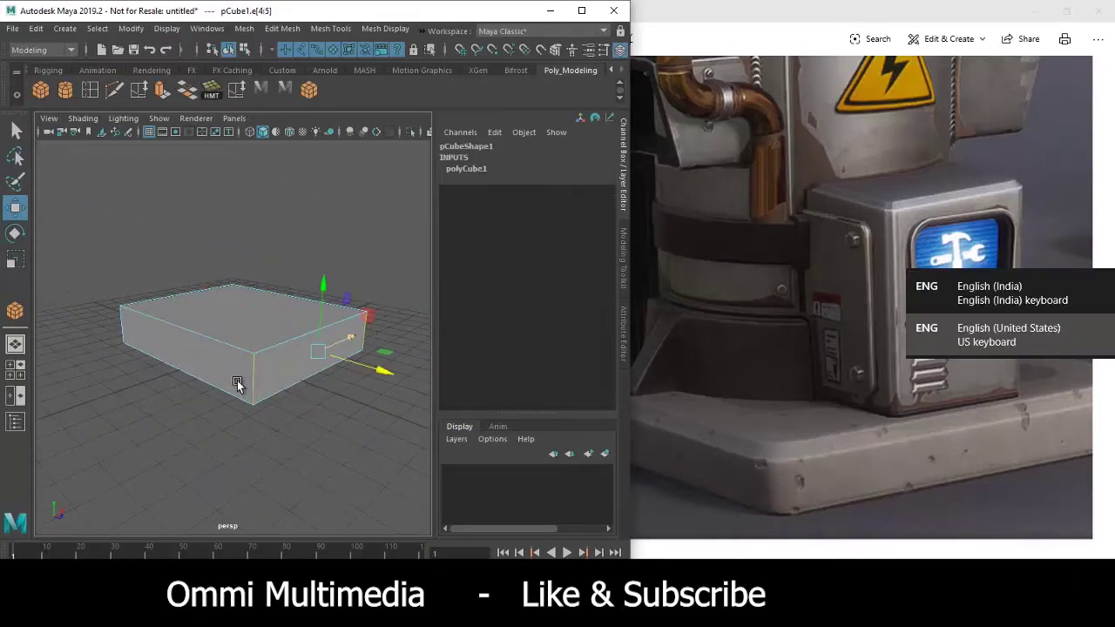
mouse_move(240, 380)
left_mouse_down("alt")
mouse_move(291, 375)
mouse_move(272, 369)
mouse_move(241, 394)
left_mouse_up("alt")
scroll(271, 383, "down", 5)
scroll(262, 363, "up", 5)
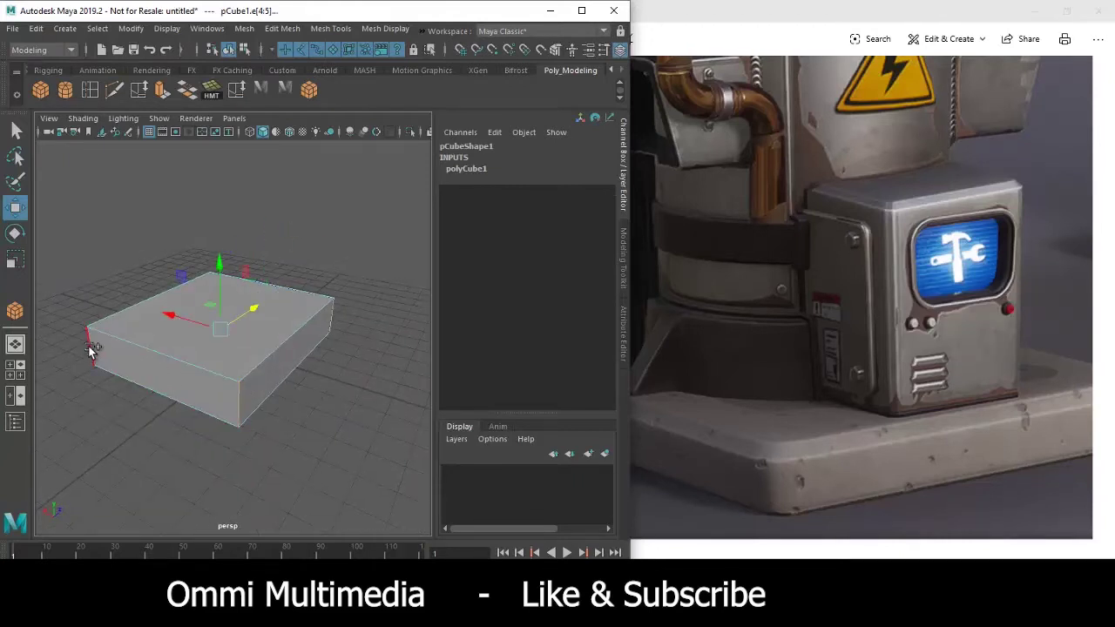
left_click_drag(88, 345, 219, 359, "alt")
mouse_move(281, 355)
right_mouse_down("alt")
mouse_move(241, 391)
mouse_move(272, 367)
right_mouse_up("alt")
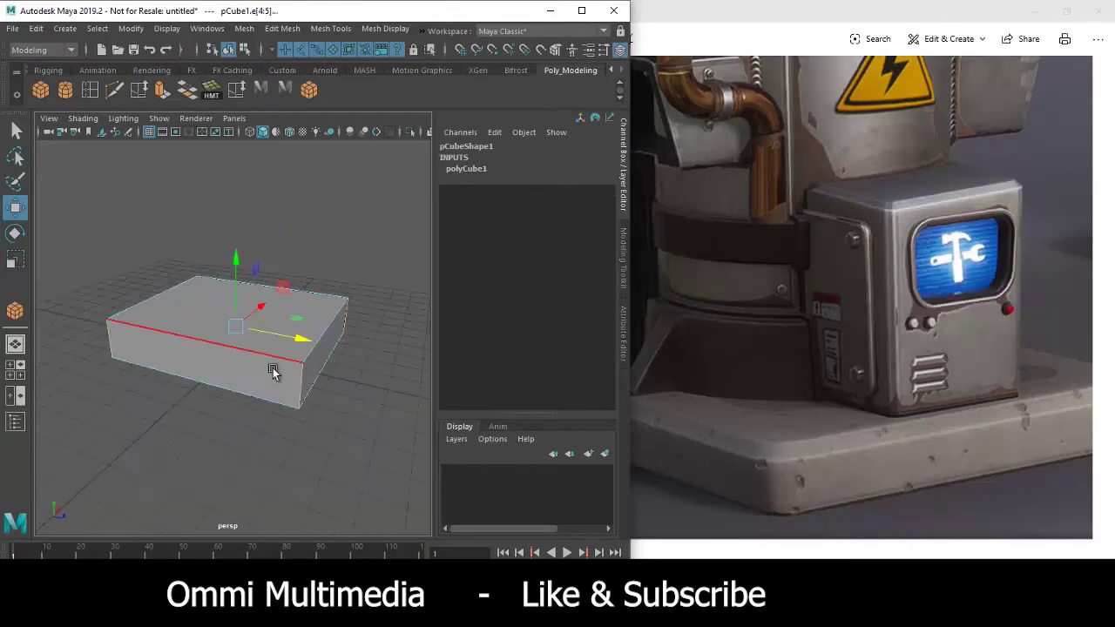
left_click_drag(259, 370, 287, 353, "alt")
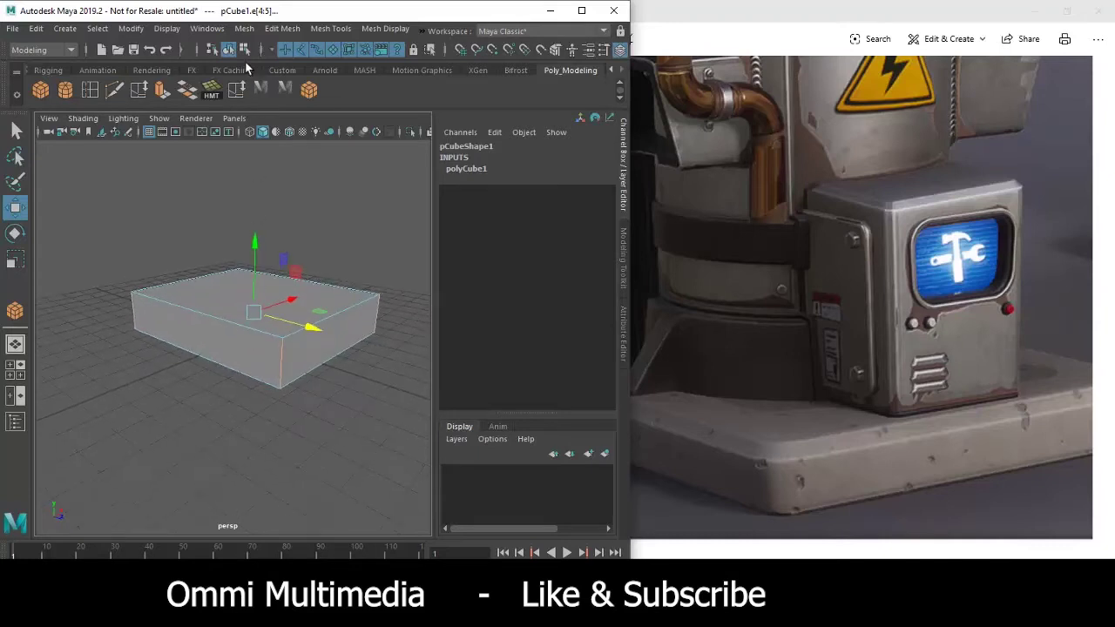
left_click(277, 28)
left_click(293, 78)
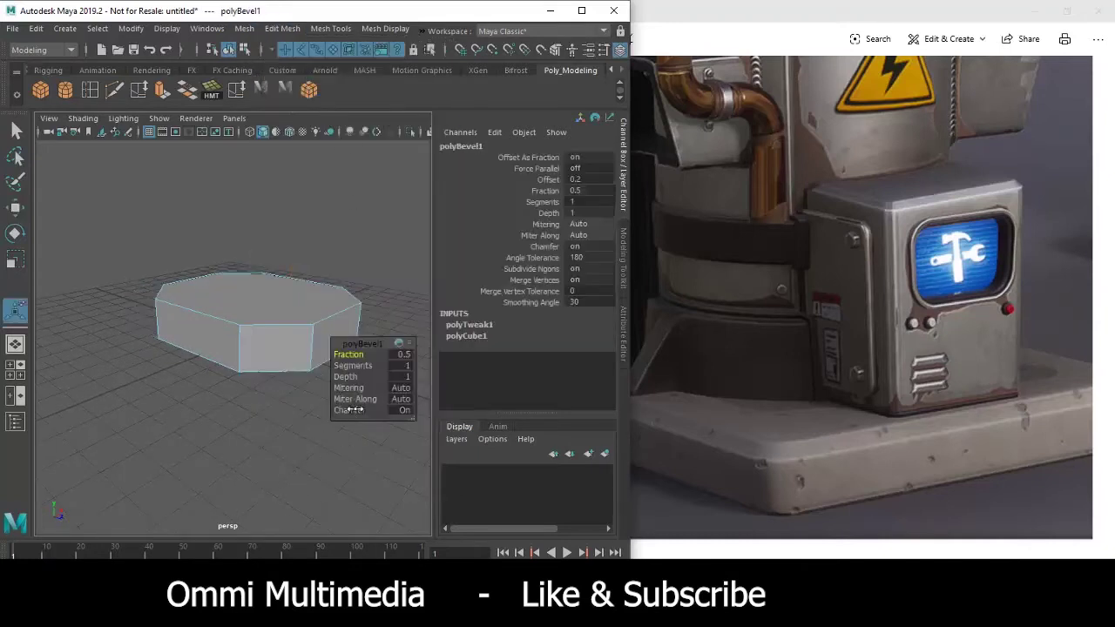
Increase the bevel to 4 segments and check the rounded corners.
middle_click_drag(322, 283, 320, 279)
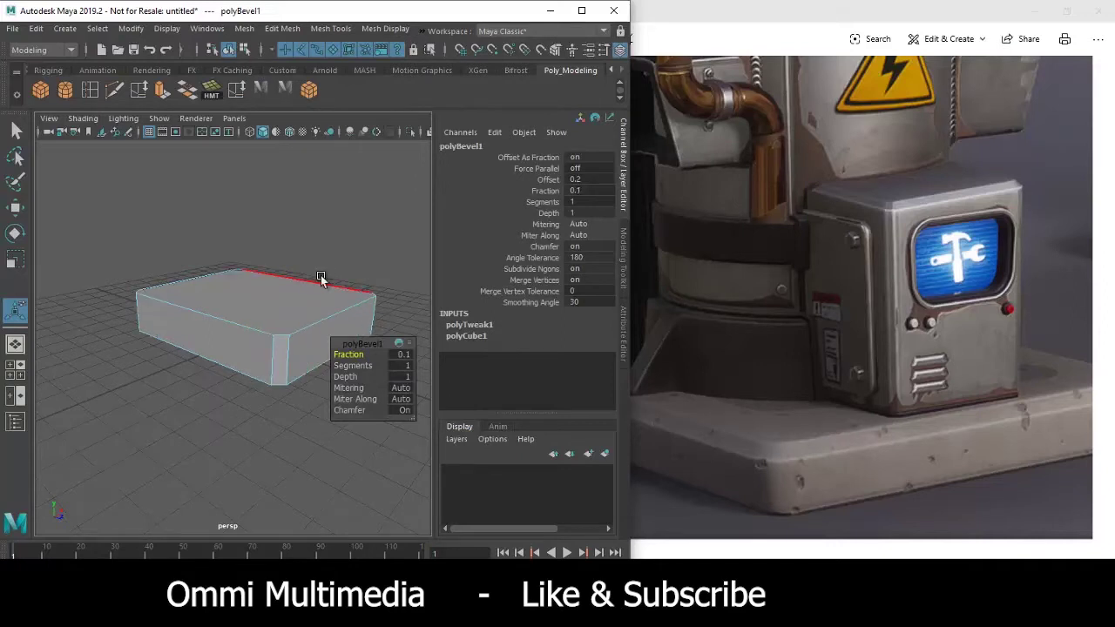
scroll(270, 340, "up", 5)
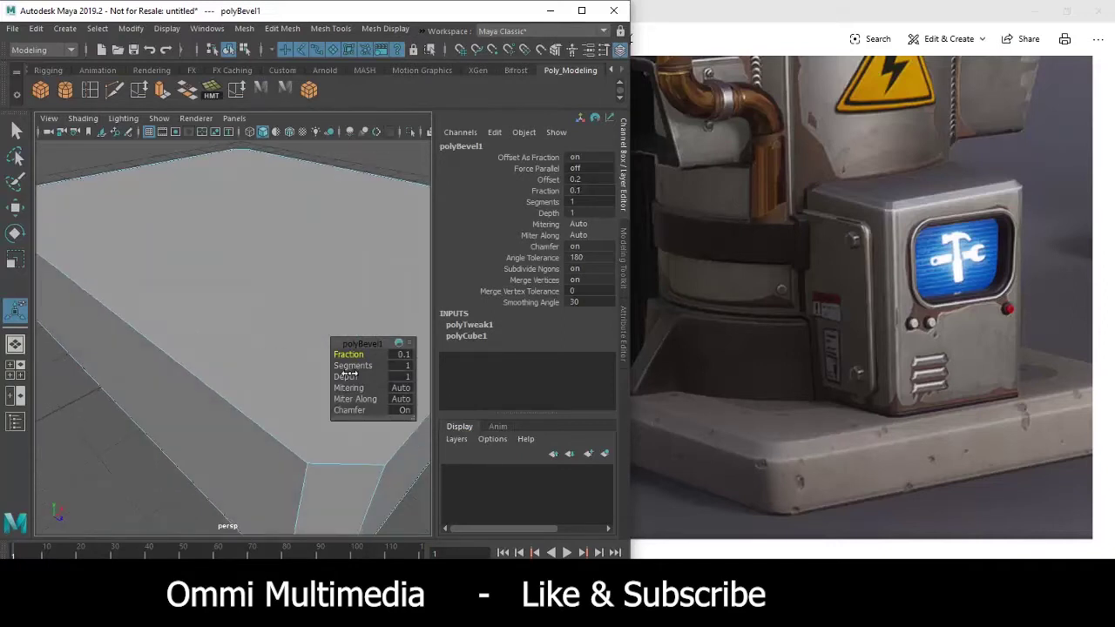
left_click_drag(344, 365, 298, 313)
scroll(262, 339, "down", 5)
scroll(250, 346, "up", 4)
scroll(249, 344, "down", 3)
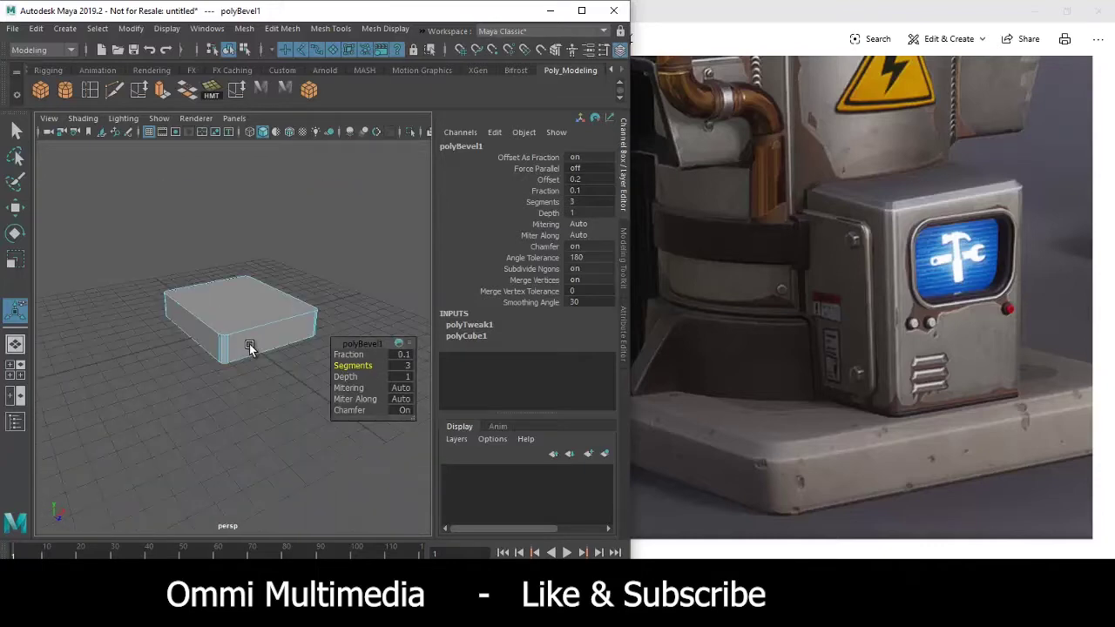
left_click_drag(249, 344, 287, 353, "alt")
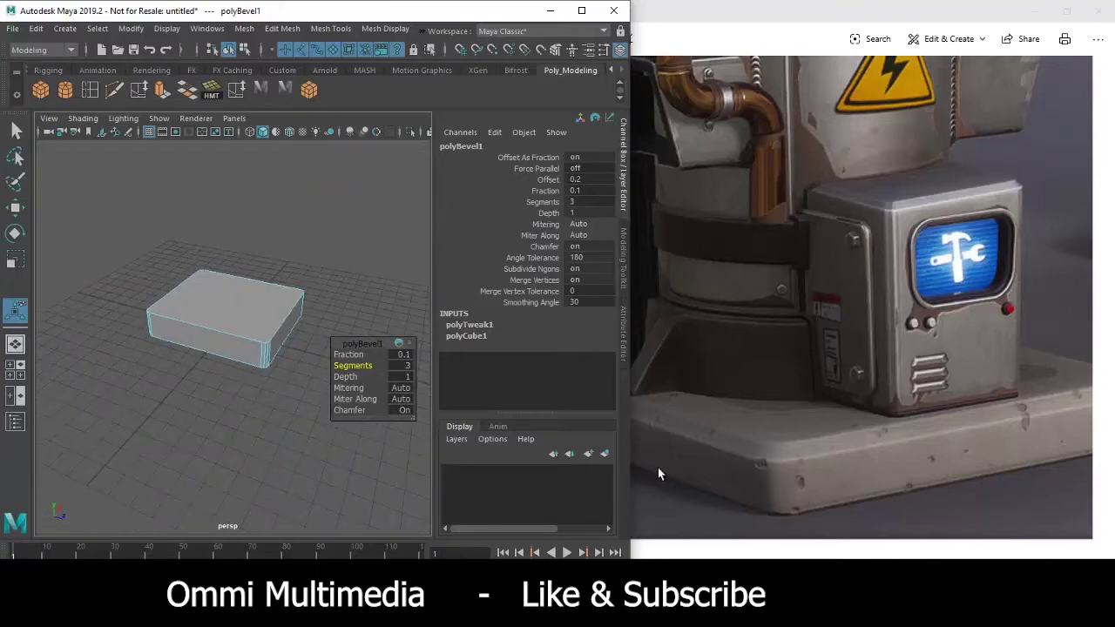
scroll(209, 381, "up", 5)
scroll(284, 370, "down", 2)
scroll(252, 368, "down", 2)
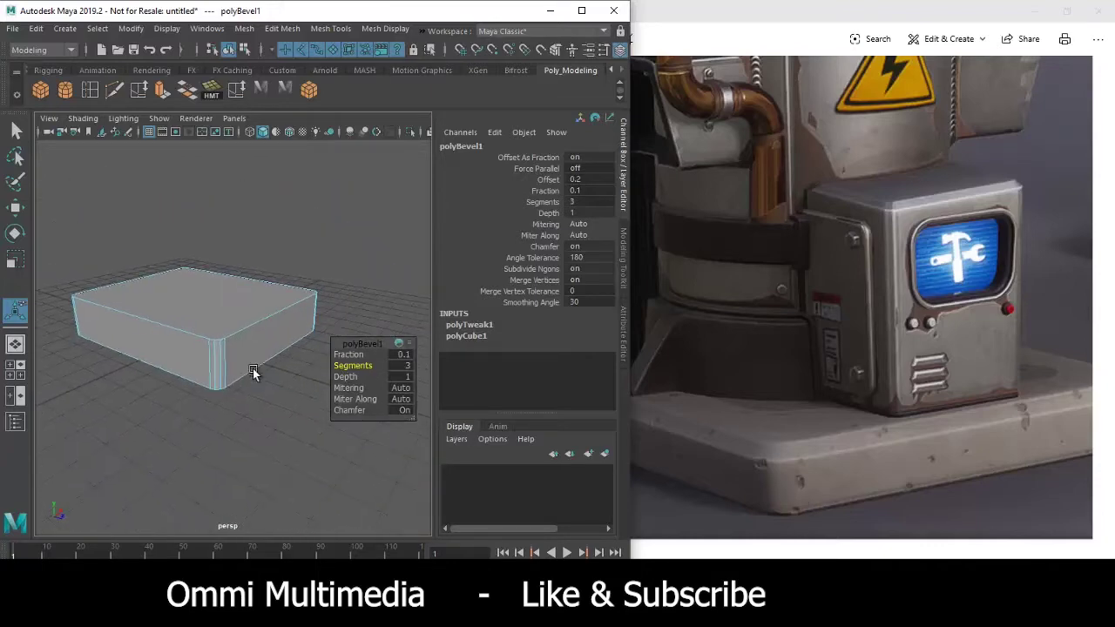
scroll(225, 349, "up", 4)
left_click_drag(221, 352, 228, 359, "alt")
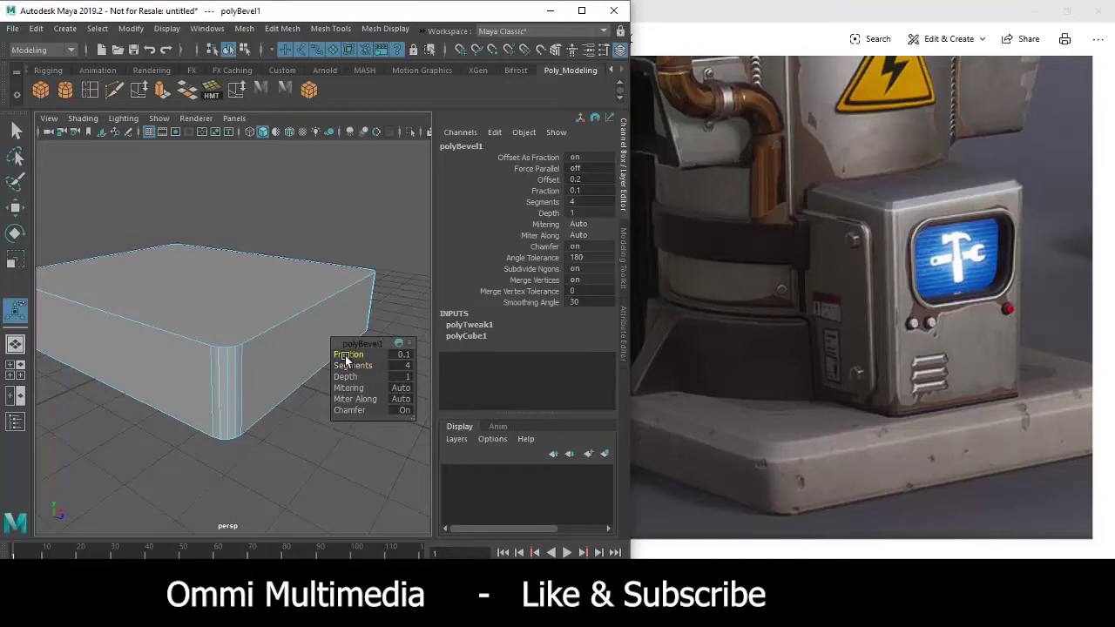
Widen the bevel fraction to 0.2 and switch to the Move tool.
left_click_drag(346, 360, 291, 302)
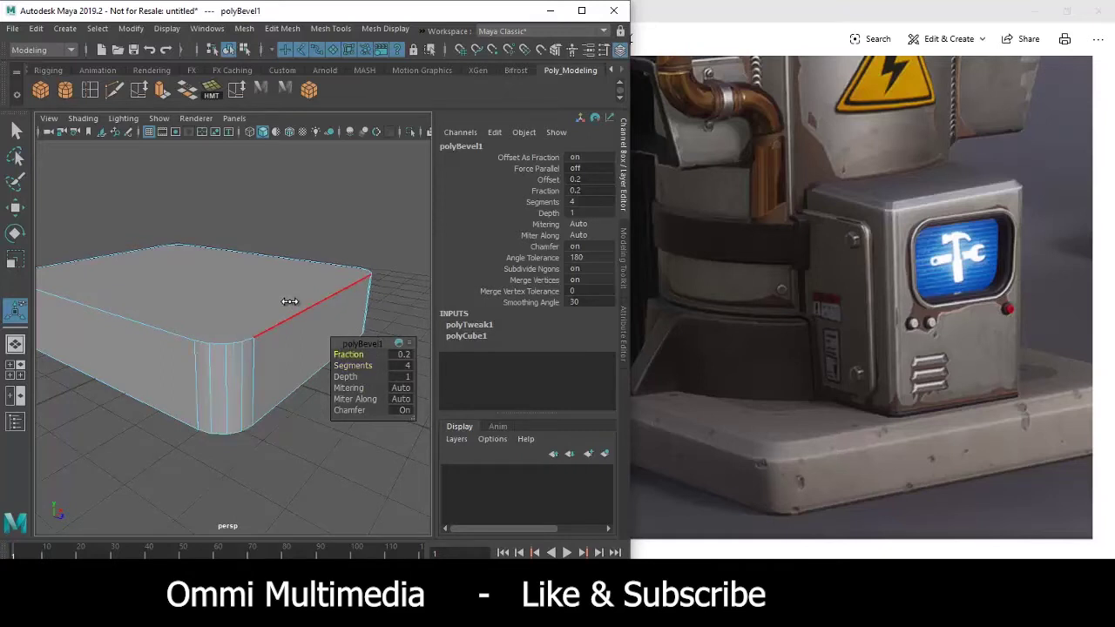
middle_click_drag(294, 298, 291, 305)
mouse_move(291, 305)
left_mouse_down("alt")
mouse_move(236, 358)
mouse_move(299, 349)
left_mouse_up("alt")
scroll(273, 376, "down", 5)
key("w")
scroll(274, 377, "up", 5)
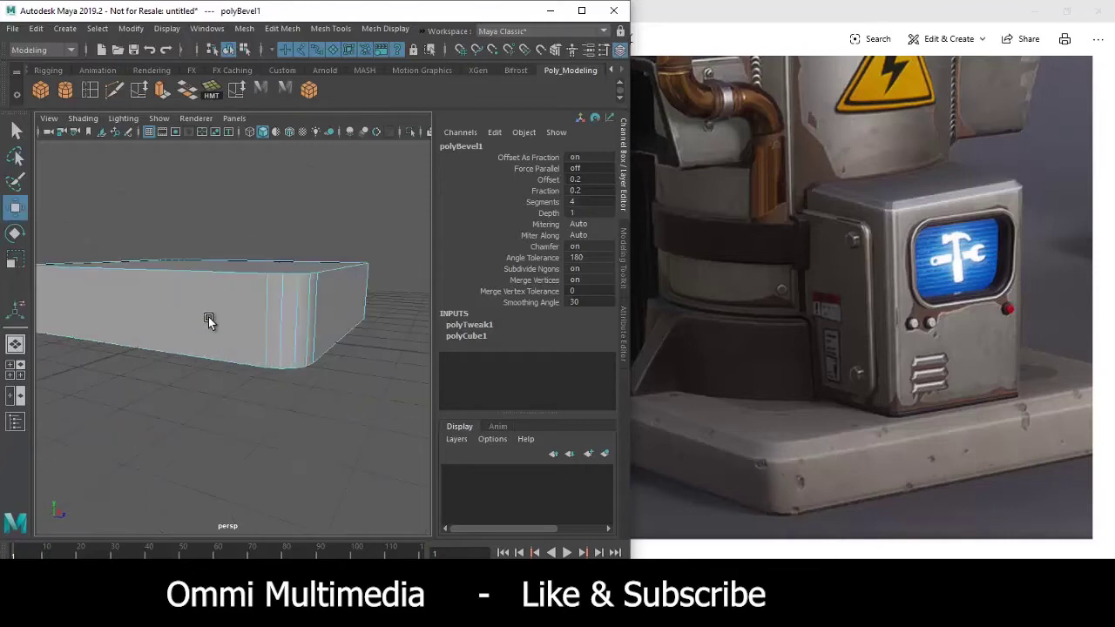
left_click_drag(208, 317, 251, 368, "alt")
Extrude the box's top face and scale it inward to leave a narrow rim.
right_click(251, 301)
left_click(251, 267)
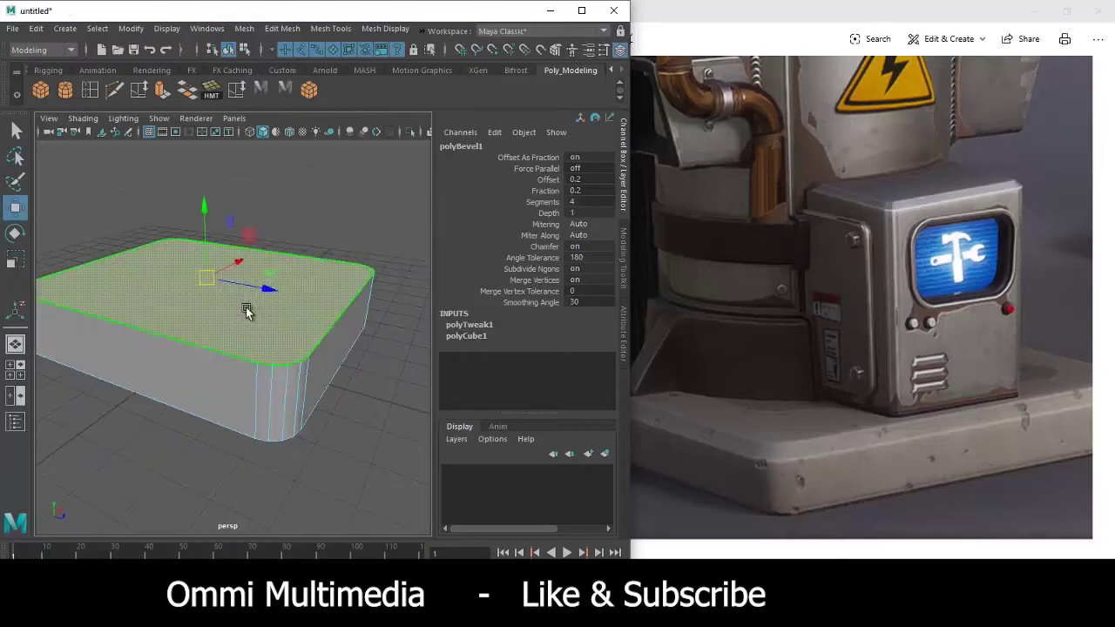
left_click(245, 306)
scroll(296, 370, "down", 5)
scroll(253, 357, "up", 5)
left_click_drag(252, 356, 264, 356, "alt")
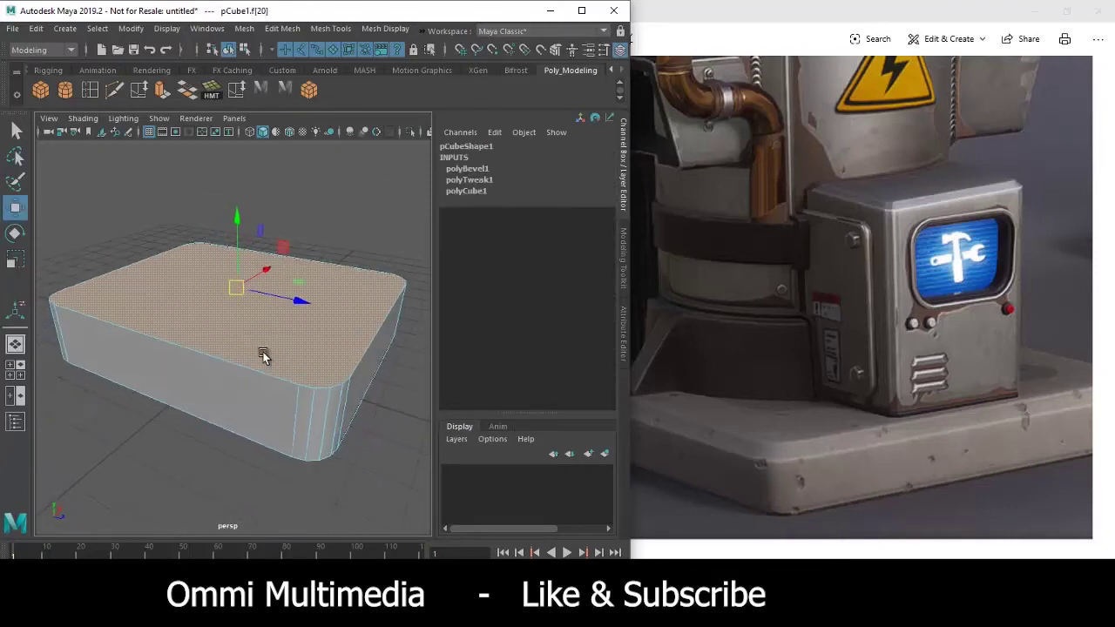
key("ctrl+e")
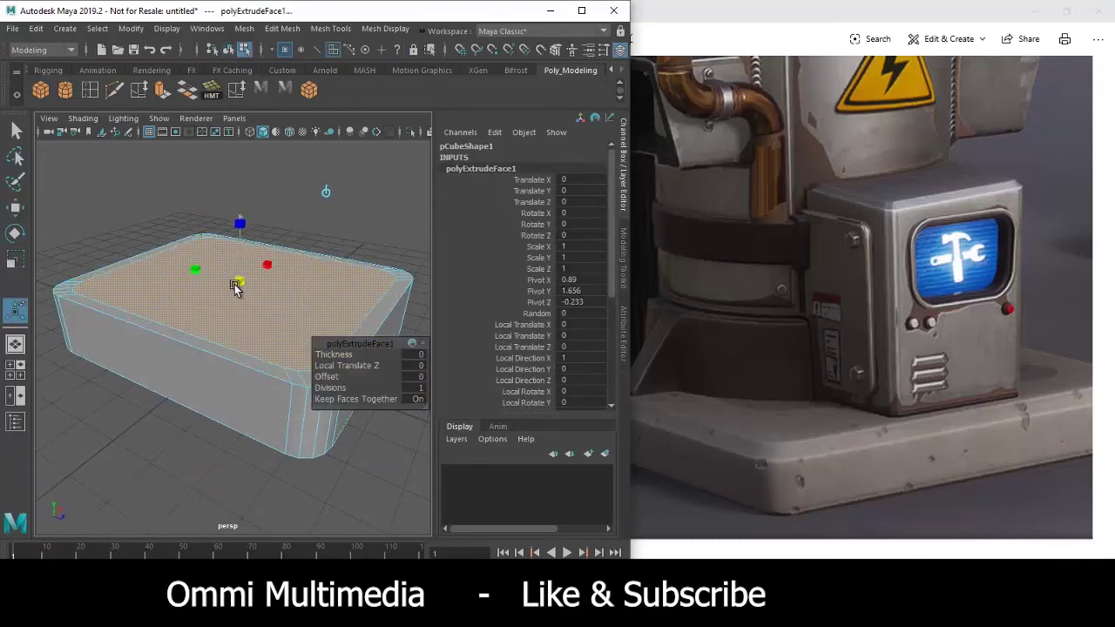
left_click_drag(234, 289, 313, 323, "alt")
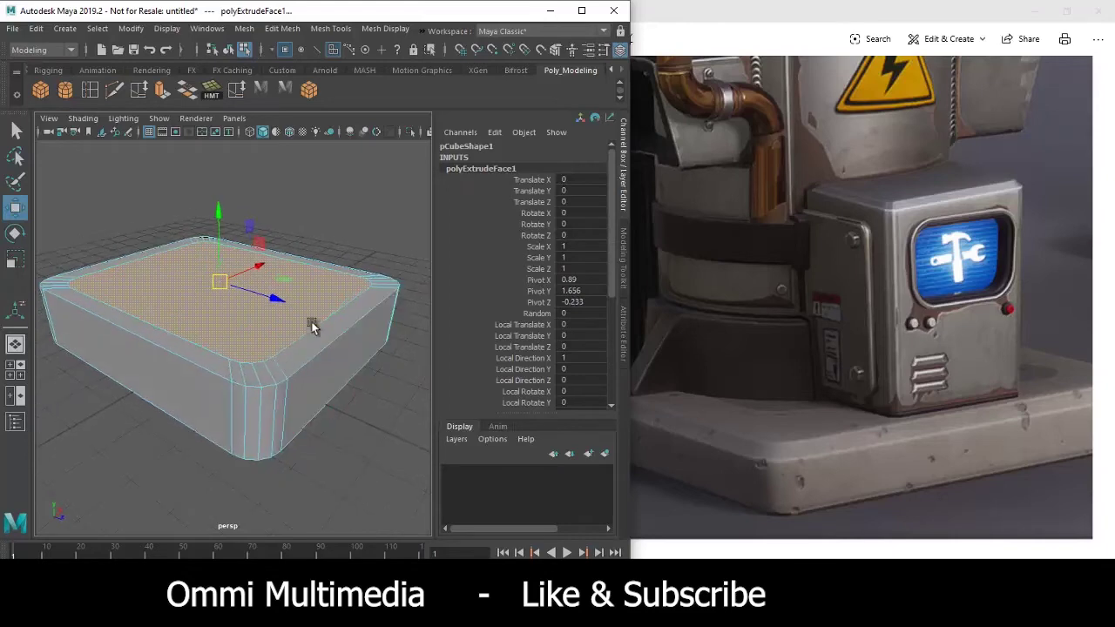
Switch to edge mode and select the full edge loop around the rim.
mouse_move(312, 228)
right_mouse_down()
mouse_move(354, 229)
mouse_move(296, 190)
right_mouse_up()
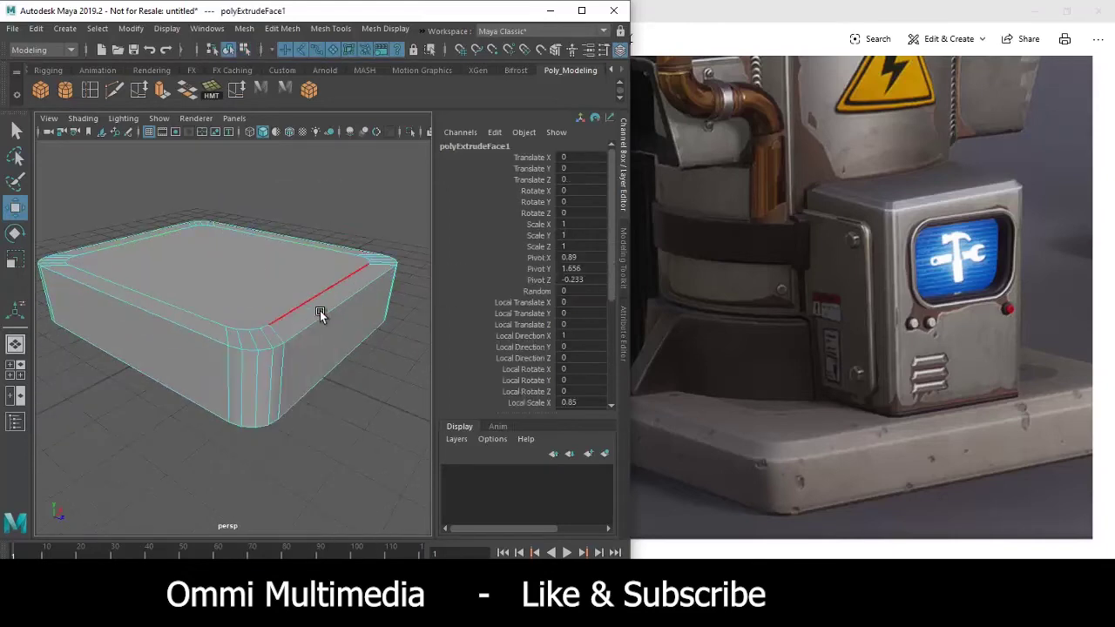
left_click(319, 316)
double_click(320, 316)
left_click_drag(320, 316, 303, 370, "alt")
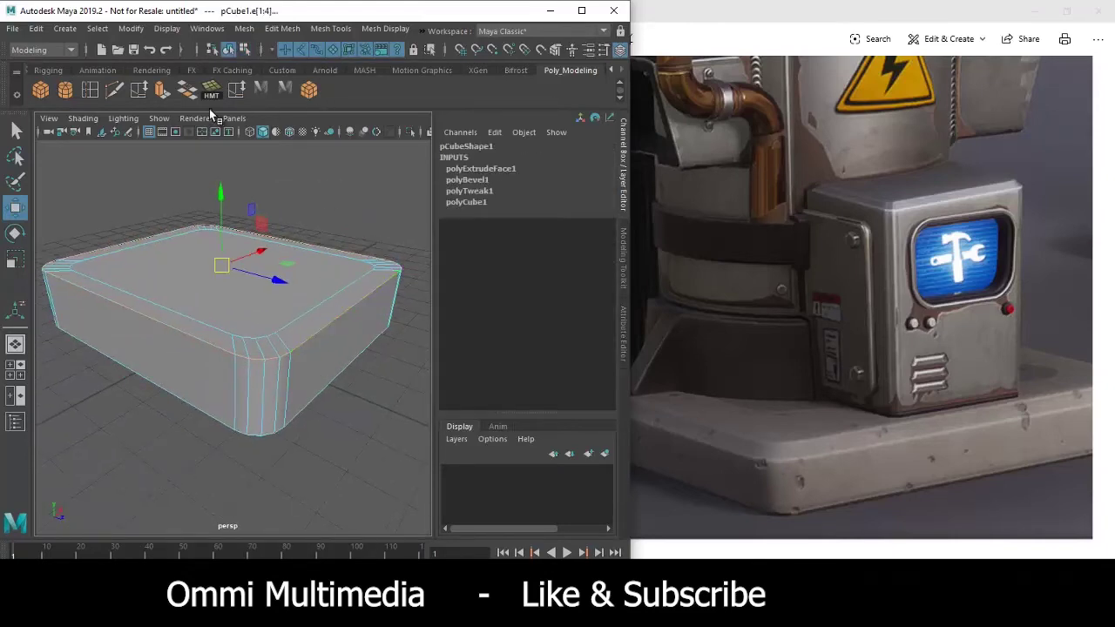
Bevel the selected rim edge loop with Edit Mesh > Bevel.
left_click(244, 28)
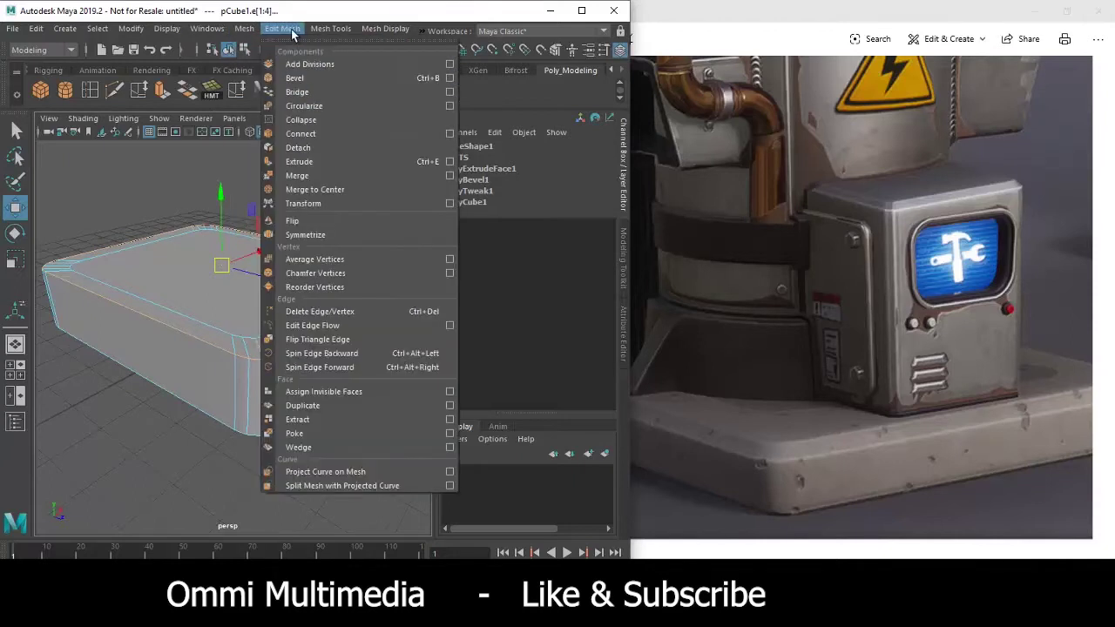
left_click(203, 193)
left_click_drag(204, 193, 413, 82, "alt")
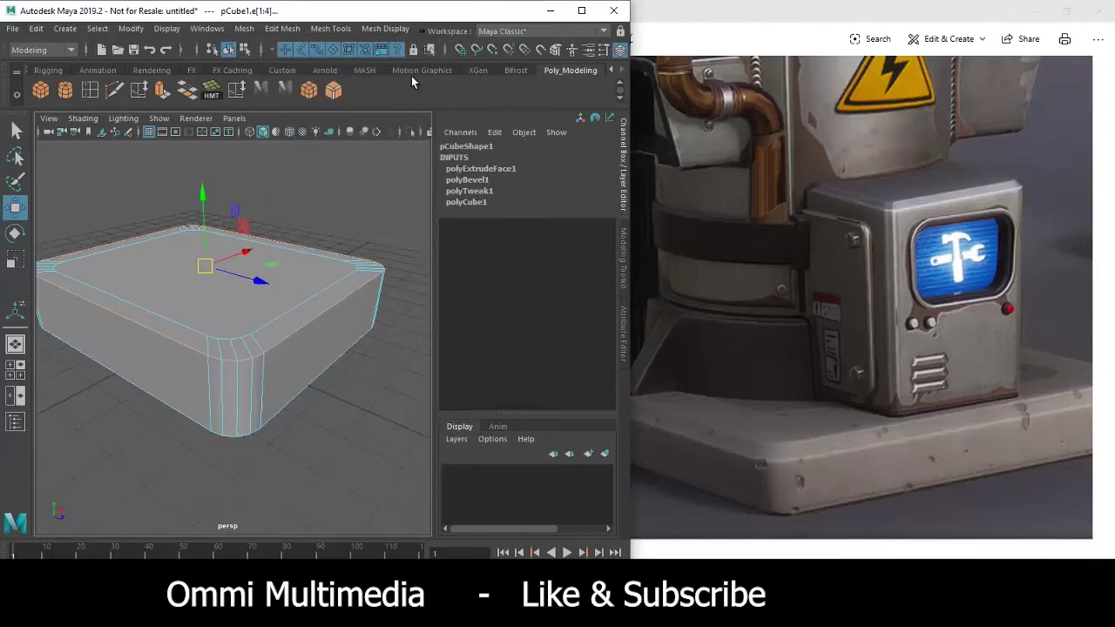
left_click(331, 92)
scroll(296, 357, "up", 5)
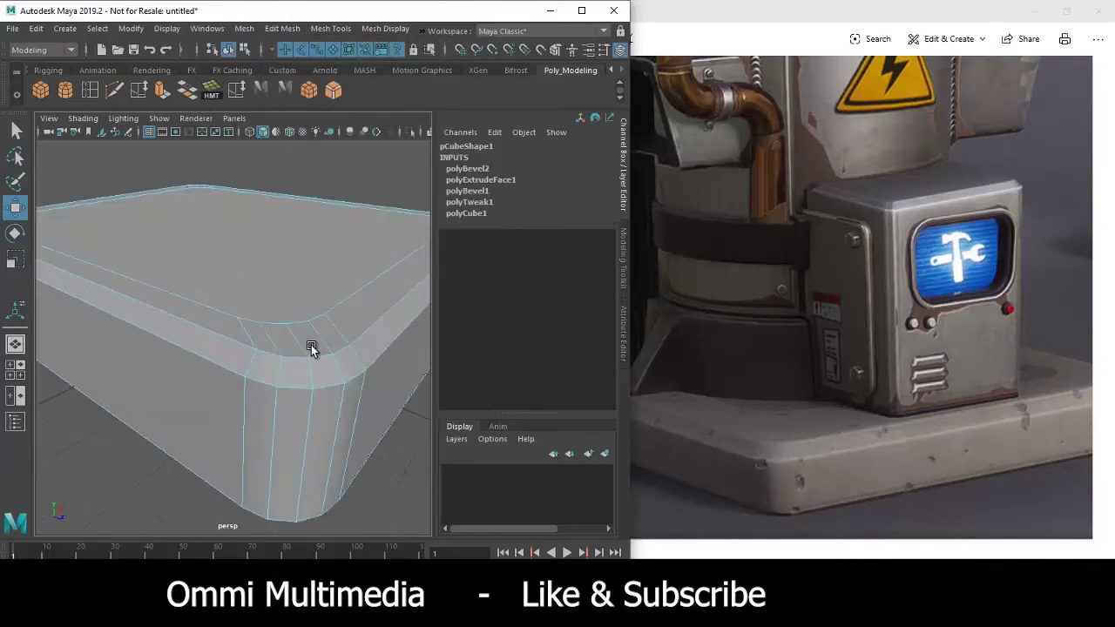
scroll(350, 285, "down", 3)
mouse_move(331, 279)
left_mouse_down("alt")
mouse_move(366, 251)
mouse_move(283, 233)
left_mouse_up("alt")
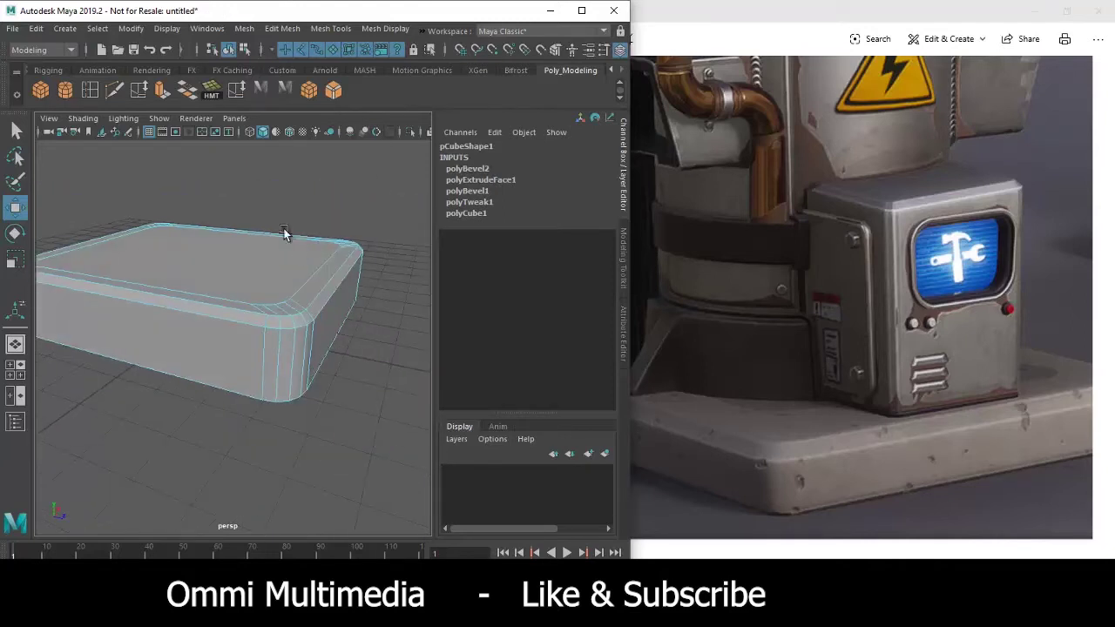
Set the polyBevel2 Fraction to 0.4 in the Channel Box.
left_click(488, 168)
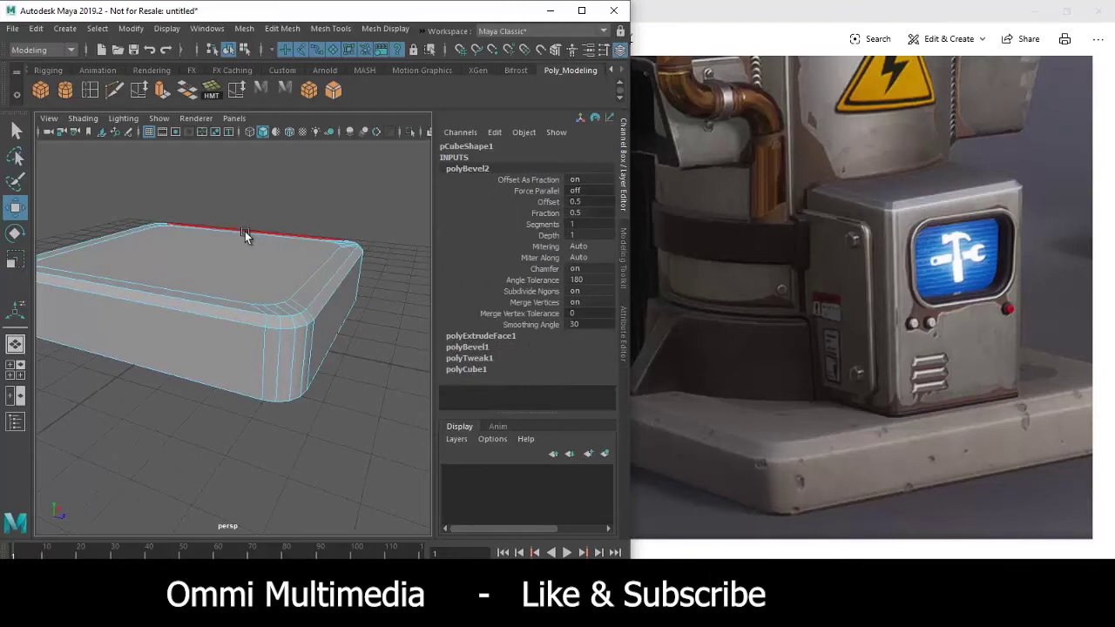
left_click_drag(245, 231, 283, 252, "alt")
left_click(544, 212)
scroll(322, 309, "up", 2)
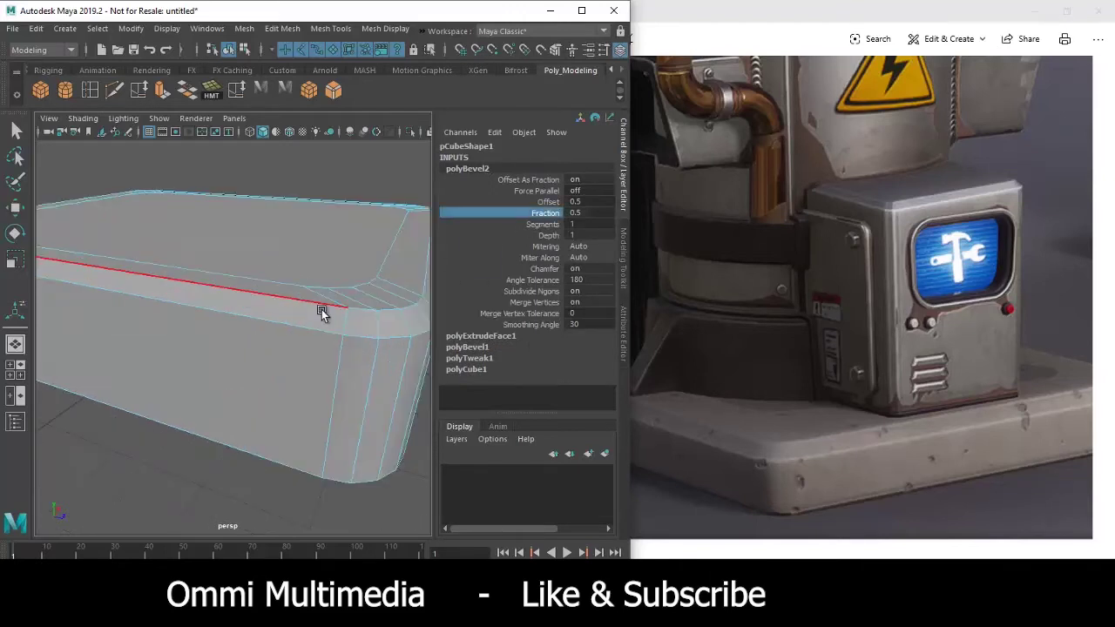
middle_click_drag(326, 289, 324, 289)
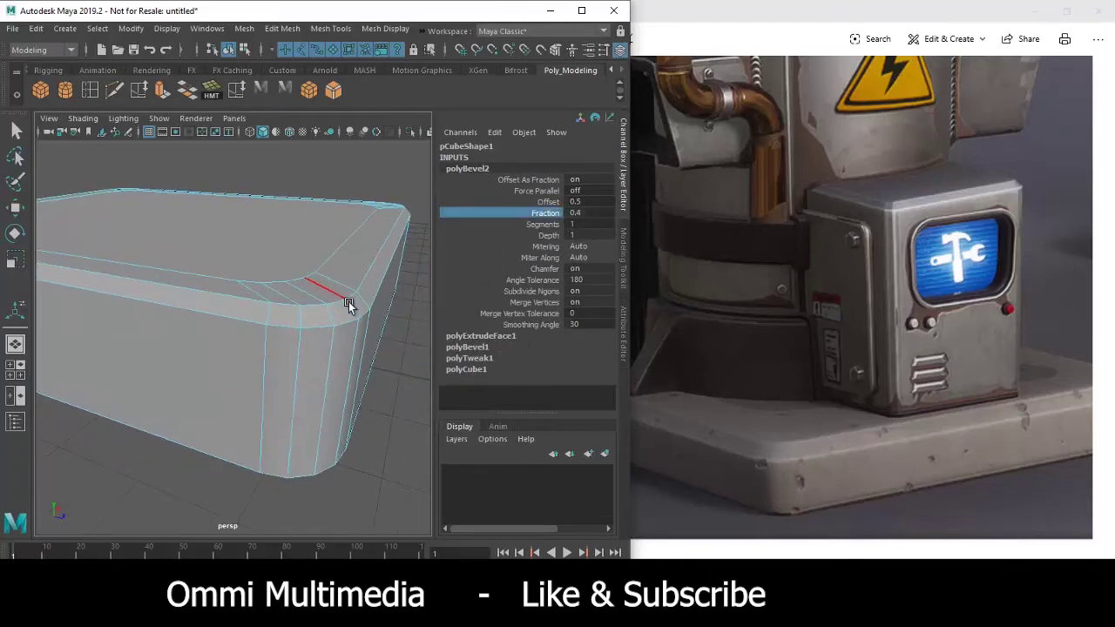
mouse_move(349, 304)
left_mouse_down("alt")
mouse_move(314, 313)
mouse_move(293, 302)
left_mouse_up("alt")
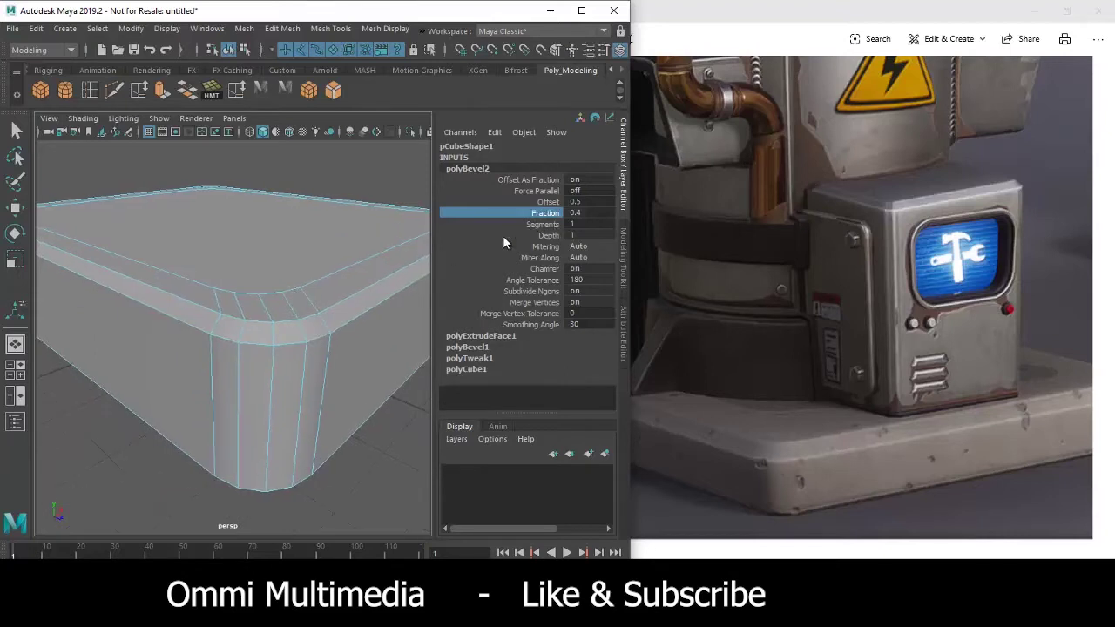
Return to Object Mode and reselect the whole box.
right_click_drag(234, 256, 304, 207)
scroll(261, 348, "down", 5)
left_click(274, 433)
mouse_move(274, 433)
left_mouse_down("alt")
mouse_move(270, 240)
mouse_move(262, 343)
left_mouse_up("alt")
left_click(262, 343)
Frame the box and insert four supporting edge loops near the top rim.
key("f")
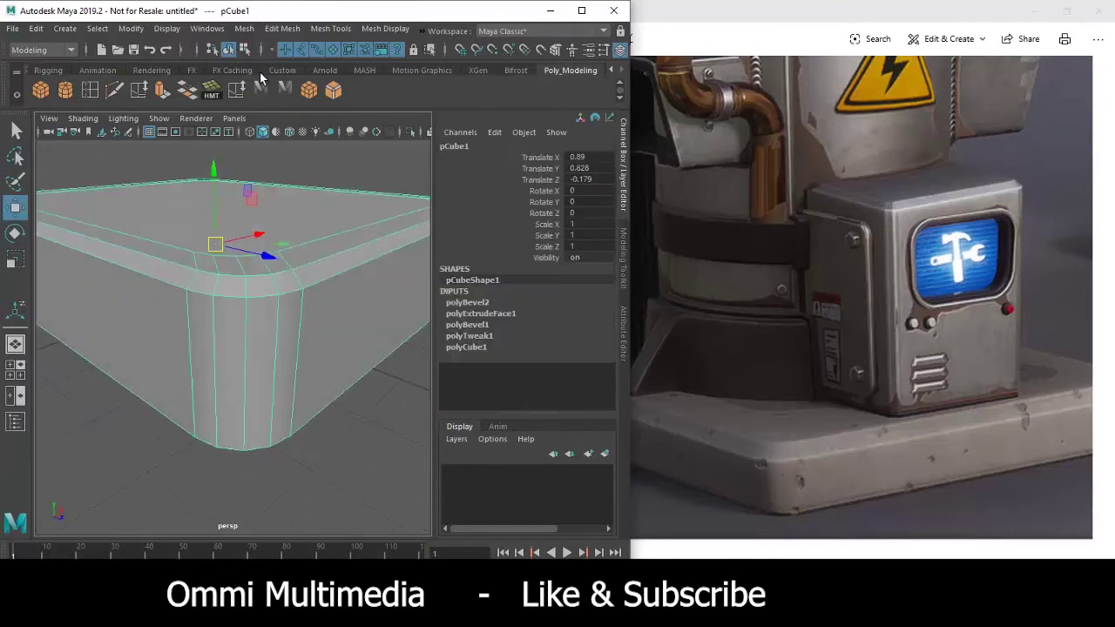
left_click(279, 31)
mouse_move(331, 28)
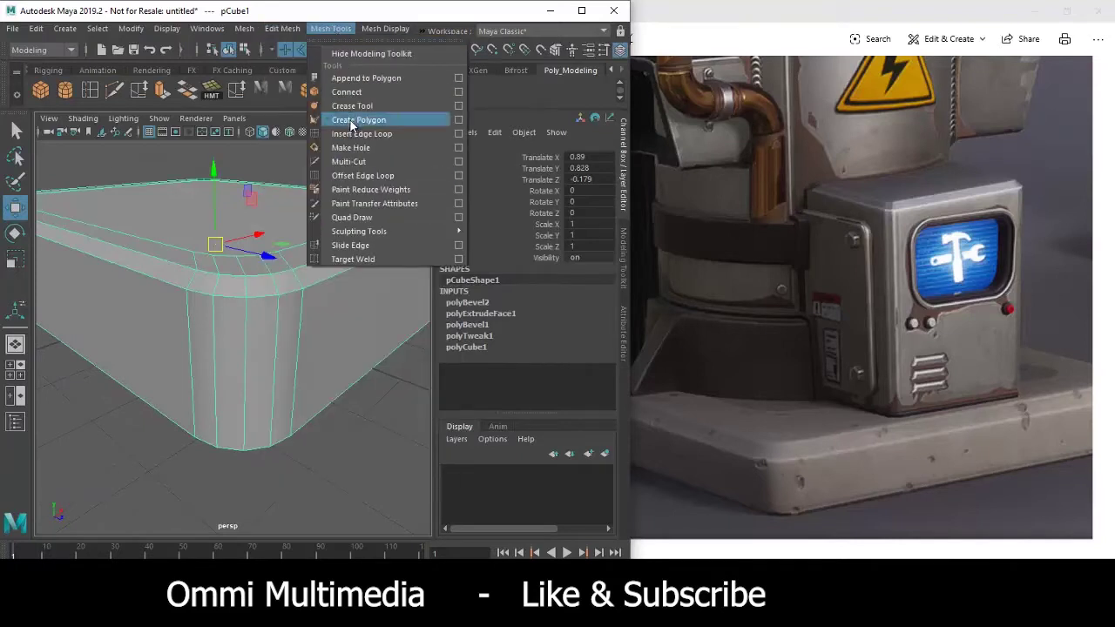
left_click(358, 133)
left_click(272, 276)
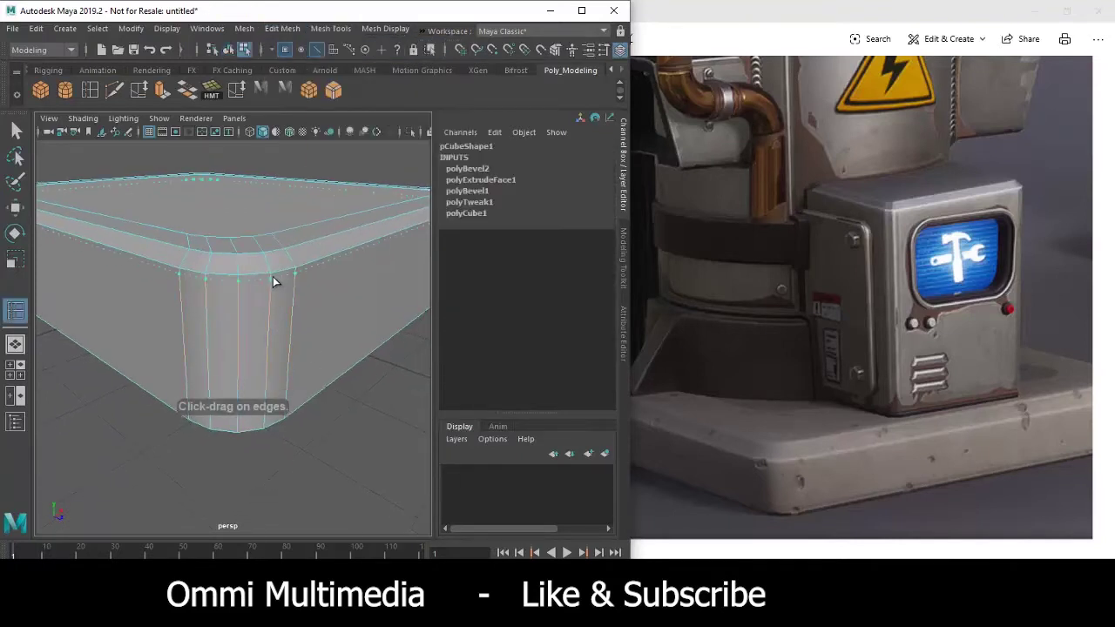
scroll(279, 292, "up", 5)
scroll(261, 301, "up", 3)
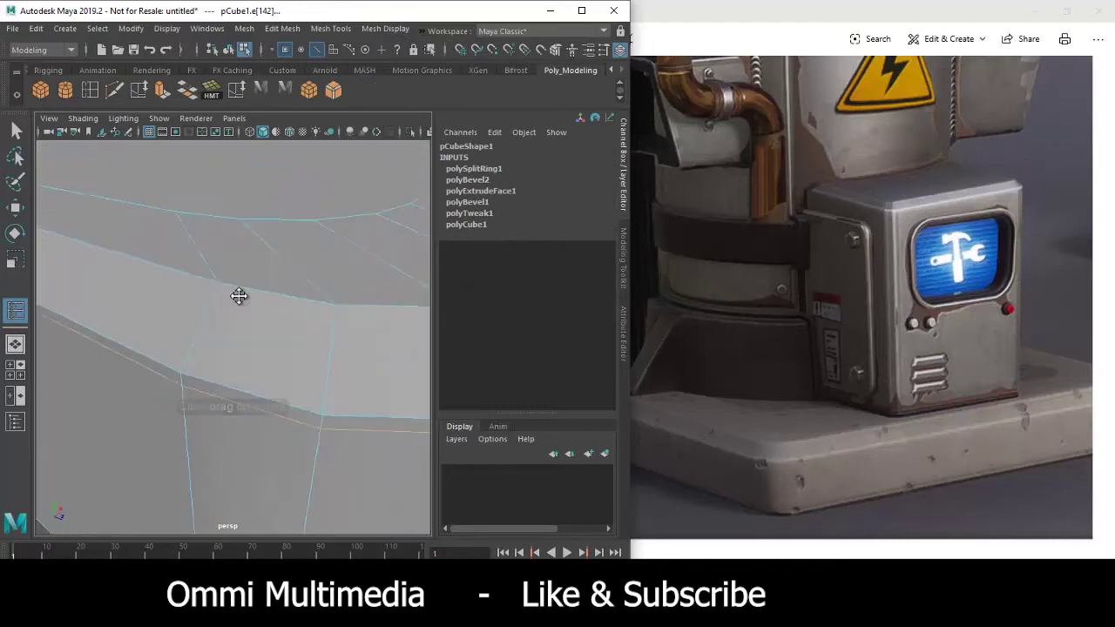
left_click(235, 304)
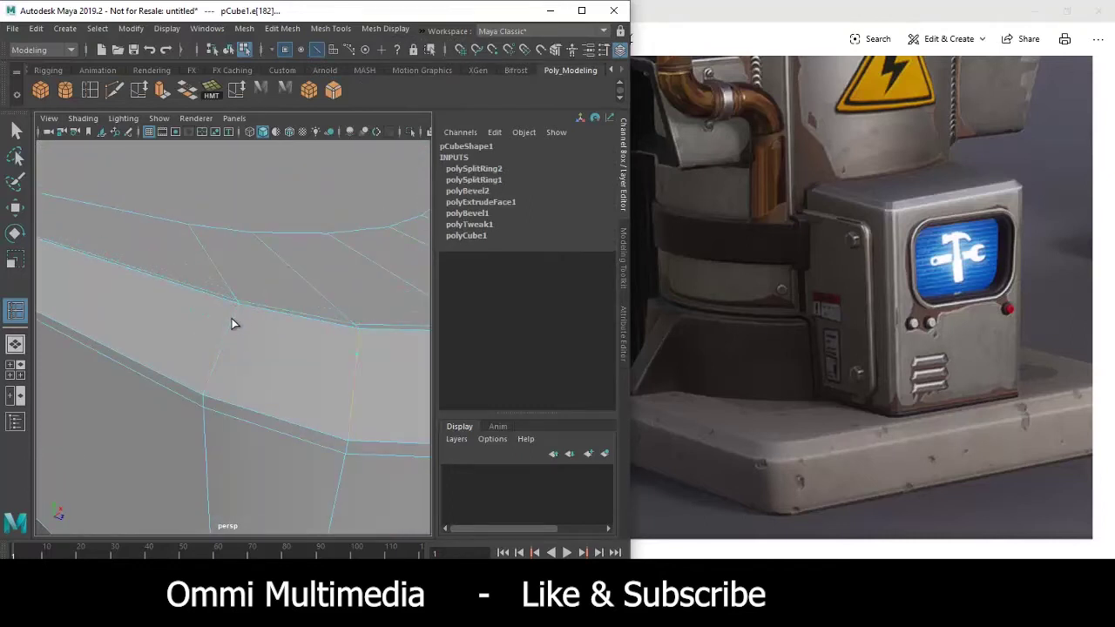
left_click(233, 322)
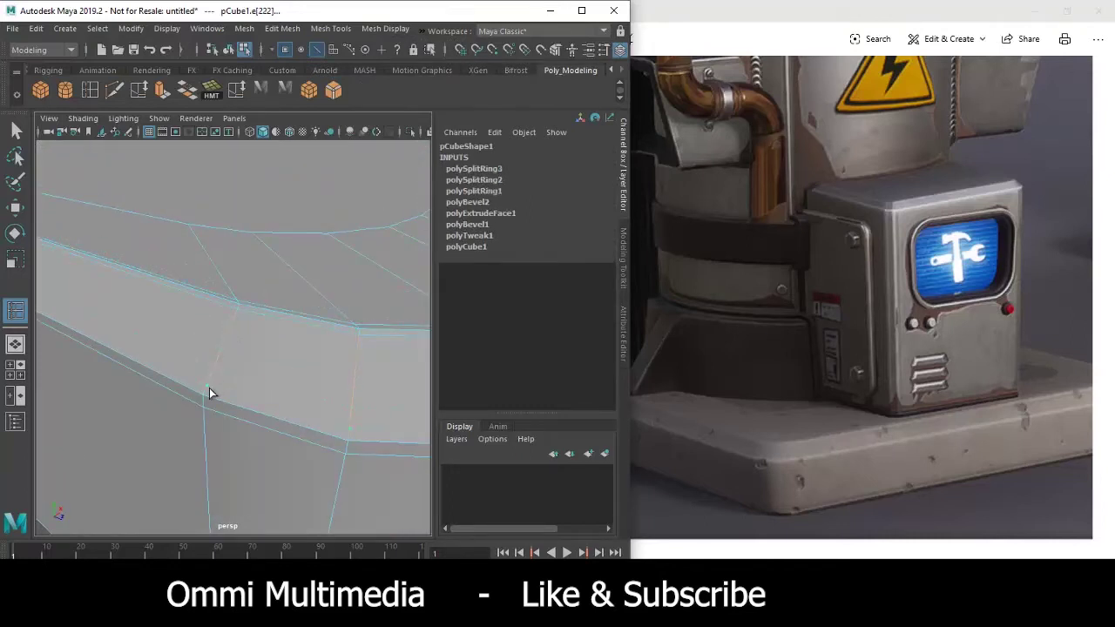
left_click(209, 392)
scroll(294, 331, "down", 10)
scroll(274, 349, "down", 3)
Switch to the Move tool and return to Object Mode, clearing the selection.
key("w")
scroll(259, 299, "up", 10)
right_click_drag(268, 228, 317, 228)
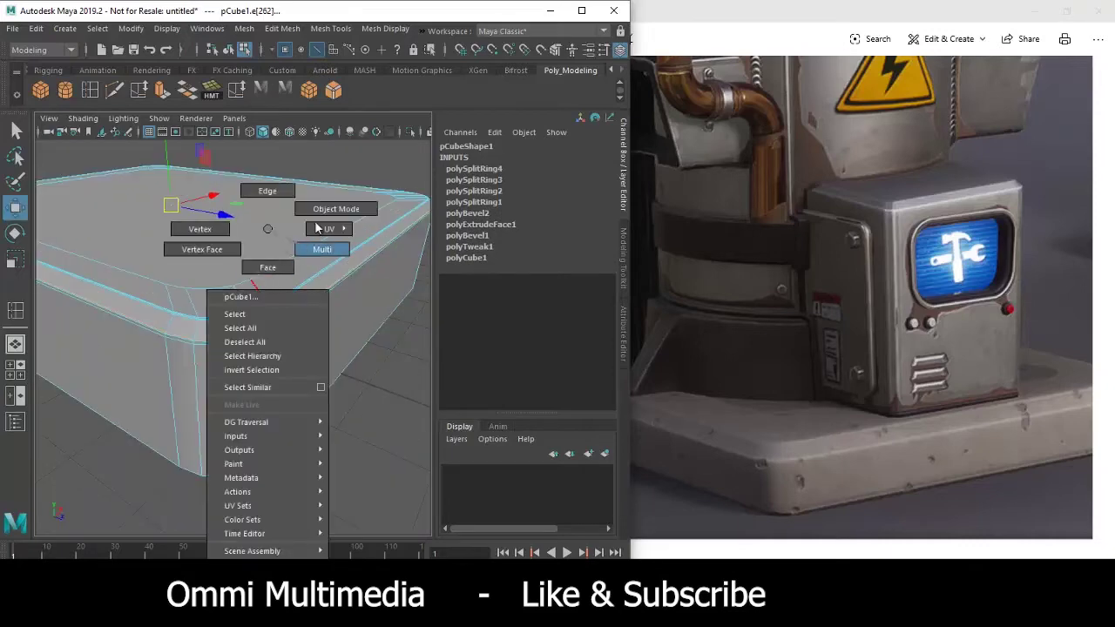
left_click(335, 209)
scroll(282, 371, "down", 3)
scroll(288, 370, "down", 5)
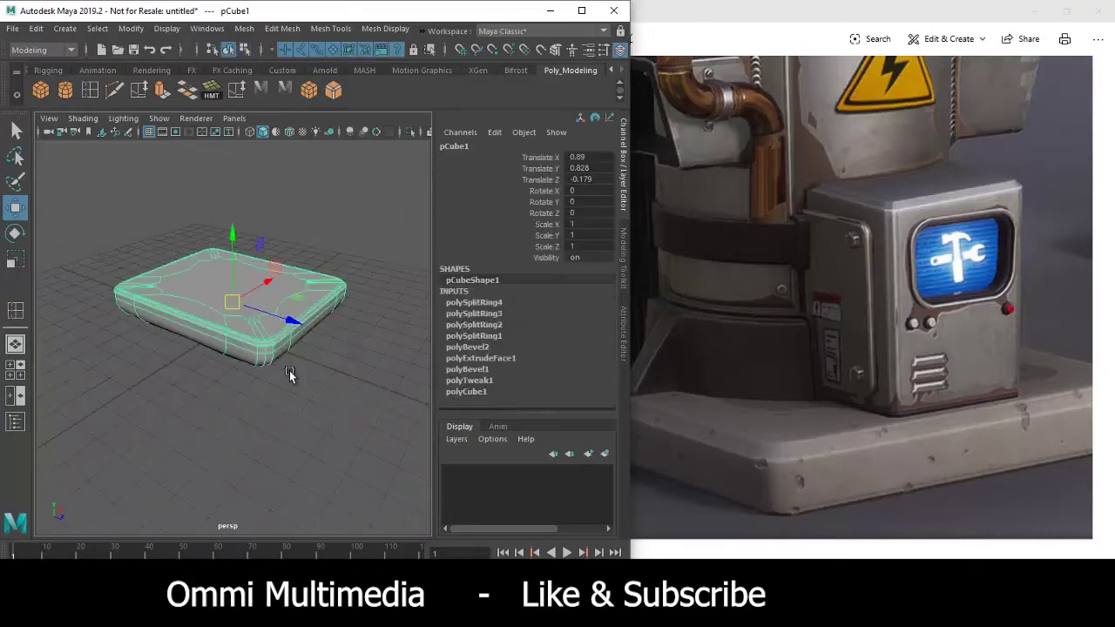
left_click(304, 402)
scroll(251, 364, "up", 2)
scroll(268, 362, "up", 5)
Select the box and insert one more edge loop near the rounded corner.
left_click(301, 376)
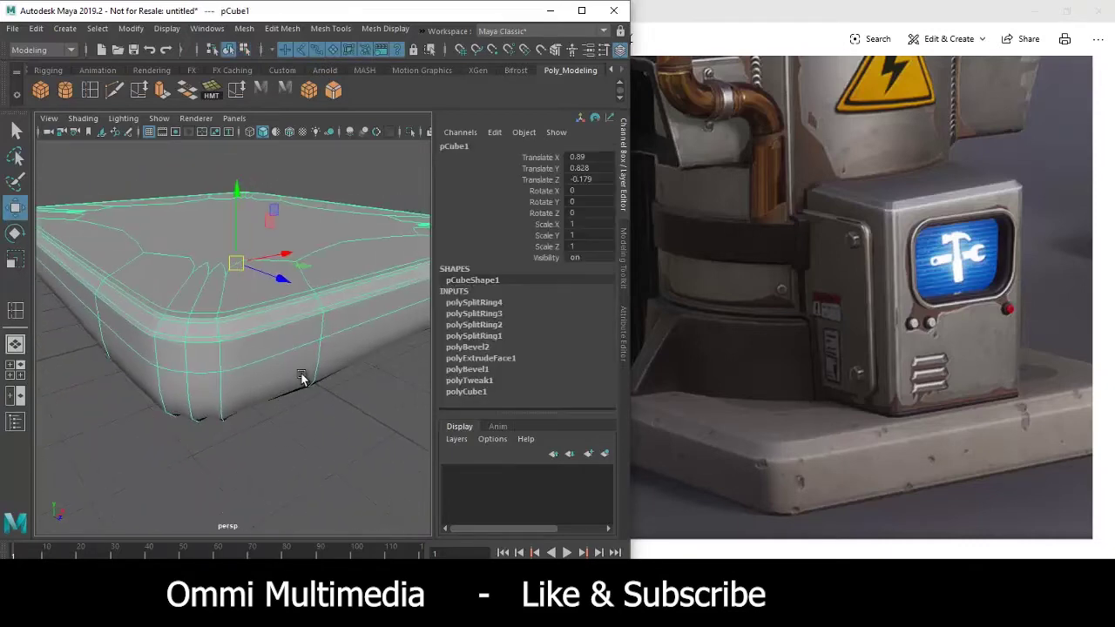
mouse_move(300, 377)
left_mouse_down("alt")
mouse_move(174, 428)
mouse_move(274, 386)
mouse_move(291, 229)
mouse_move(292, 314)
left_mouse_up("alt")
left_click(90, 92)
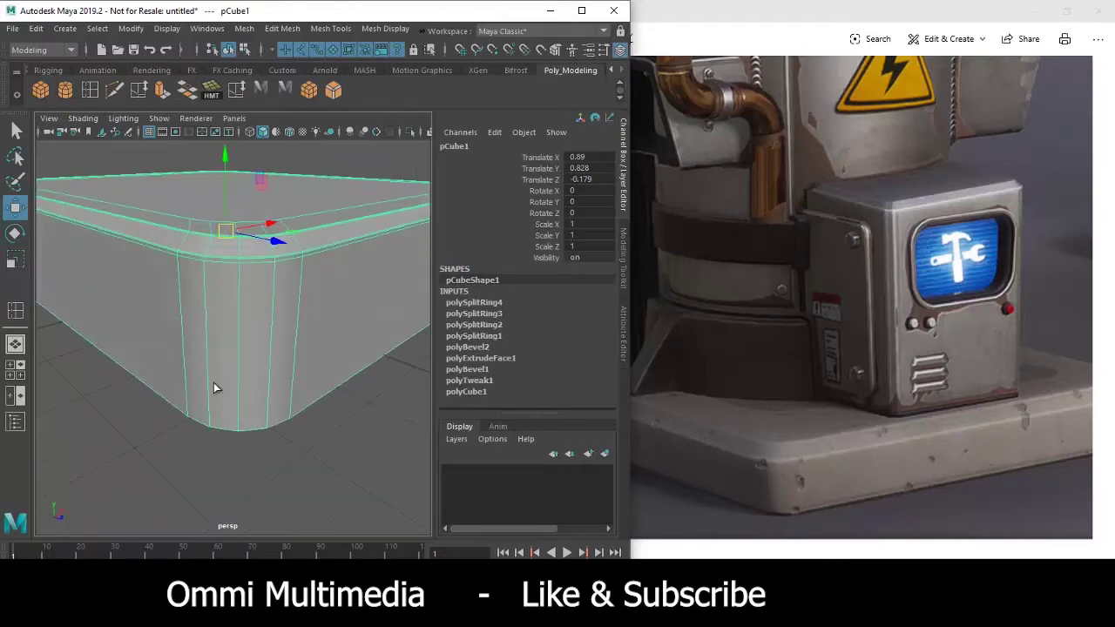
left_click(242, 427)
left_click_drag(242, 427, 279, 316, "alt")
Select the box's bottom face and extrude it inward to form an inset border.
key("w")
scroll(273, 340, "down", 2)
scroll(260, 314, "up", 3)
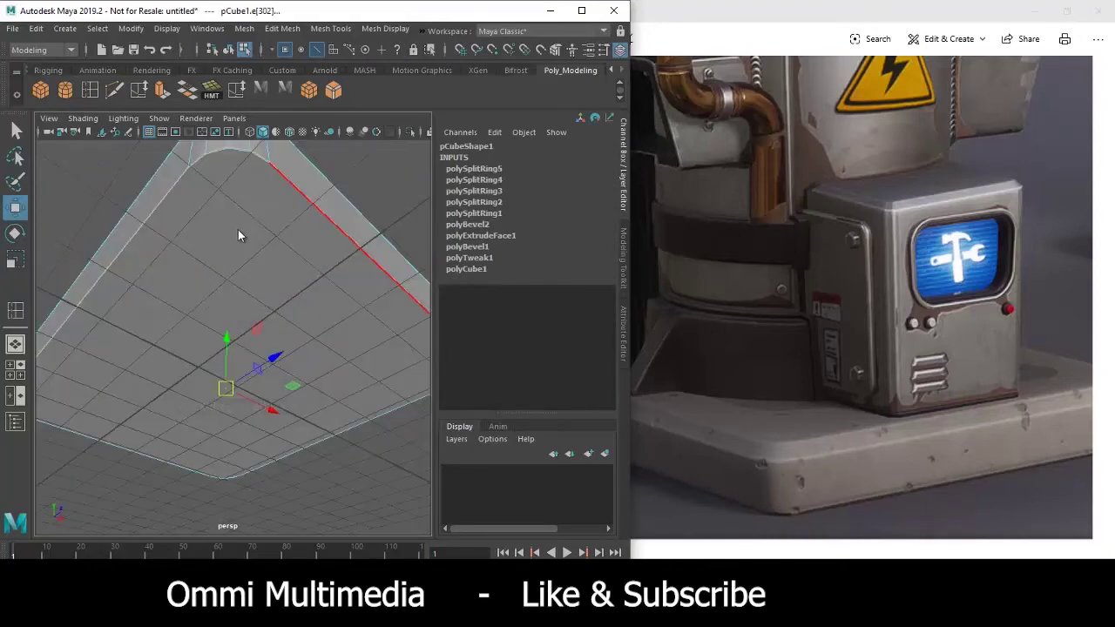
right_click_drag(237, 237, 237, 257)
left_click(248, 266)
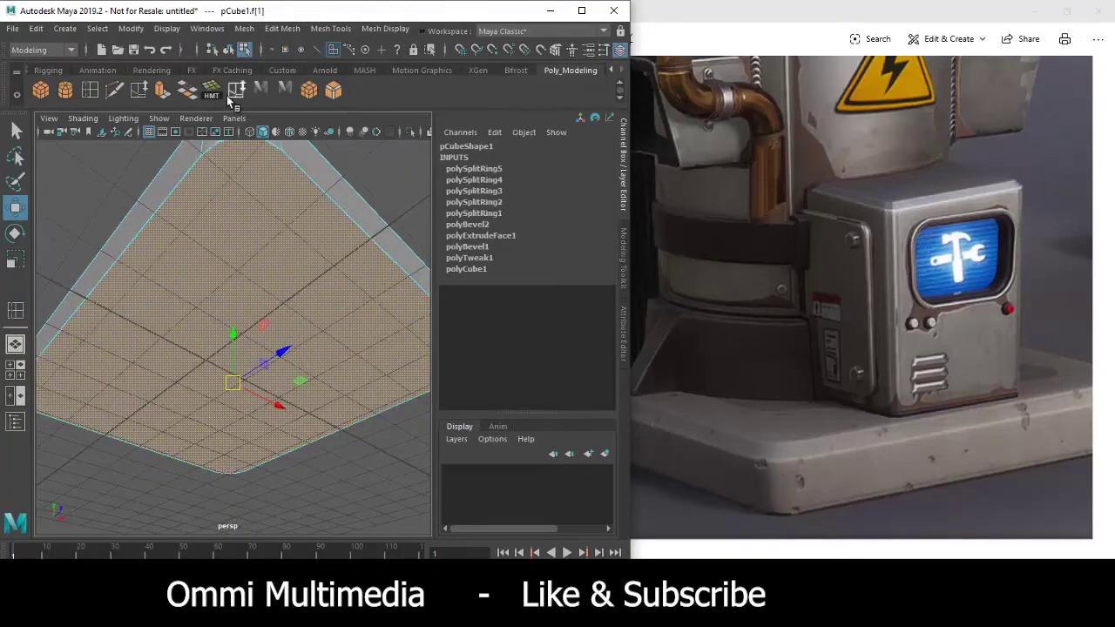
left_click(162, 90)
scroll(261, 331, "down", 3)
mouse_move(291, 388)
left_mouse_down("alt")
mouse_move(294, 368)
mouse_move(243, 399)
left_mouse_up("alt")
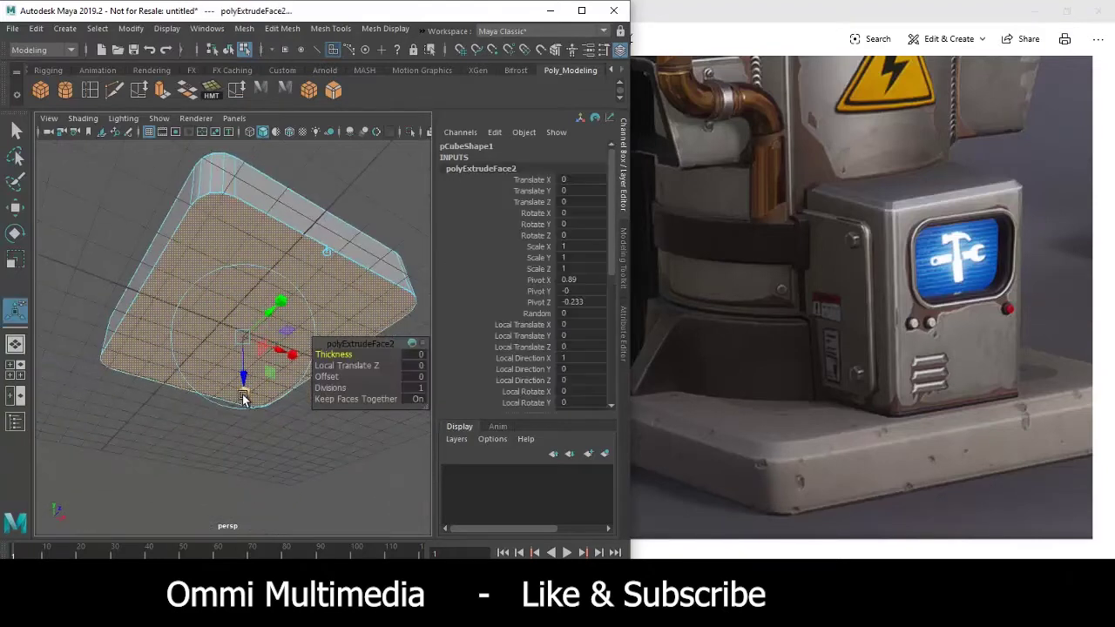
left_click_drag(242, 340, 236, 349, "alt")
scroll(217, 324, "up", 2)
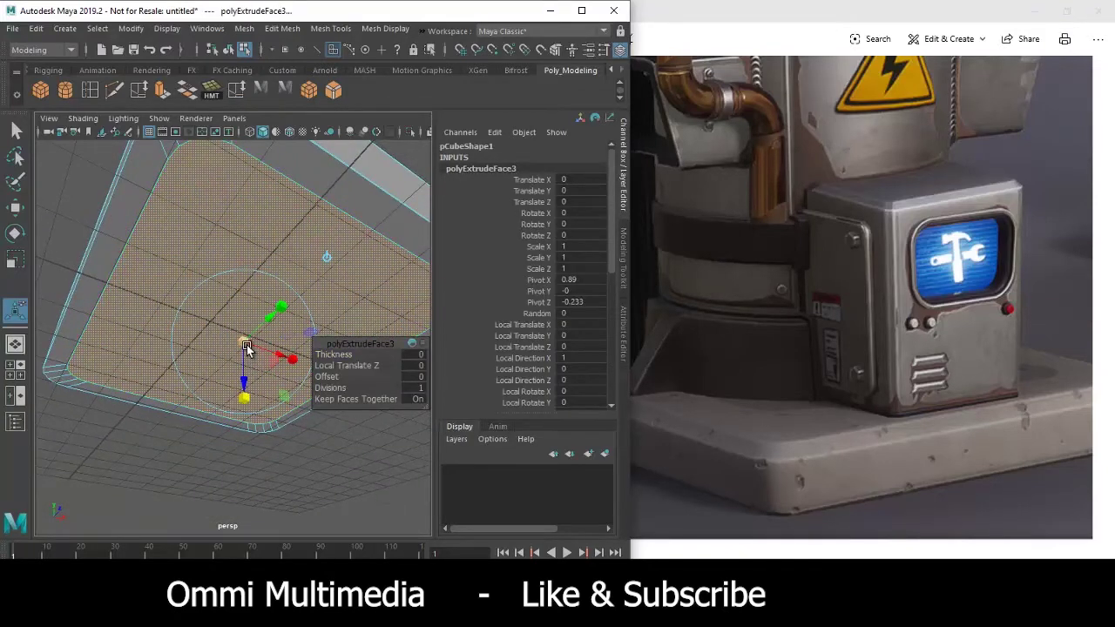
left_click_drag(246, 346, 249, 294, "alt")
Return to Object Mode and insert a sixth edge loop around the box.
right_click_drag(223, 225, 296, 196)
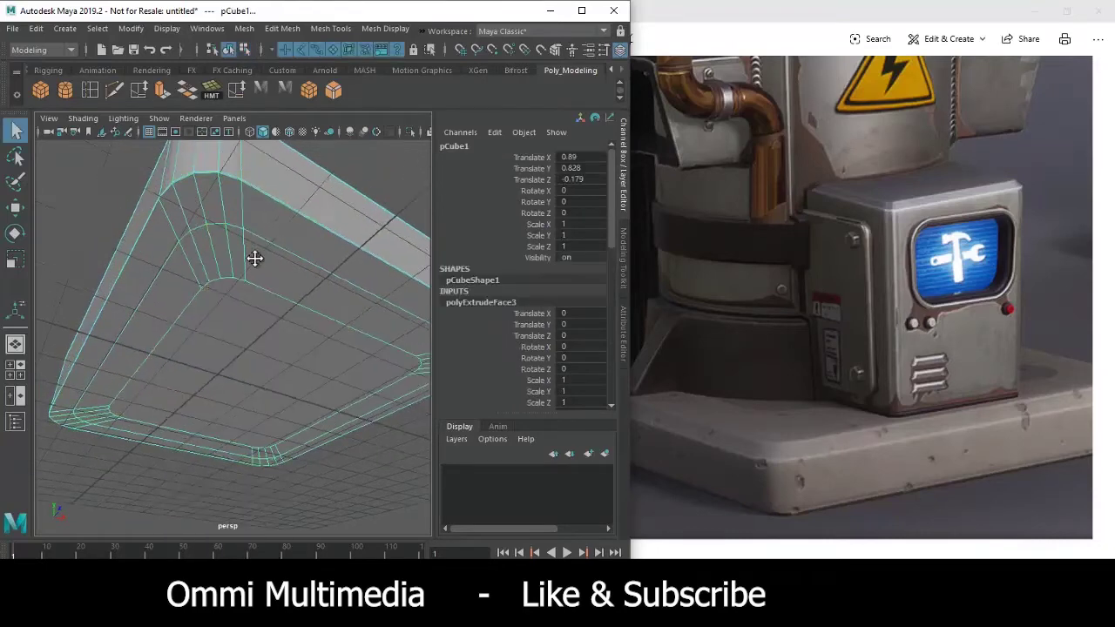
scroll(254, 258, "up", 2)
scroll(219, 290, "up", 2)
left_click_drag(264, 319, 244, 319, "alt")
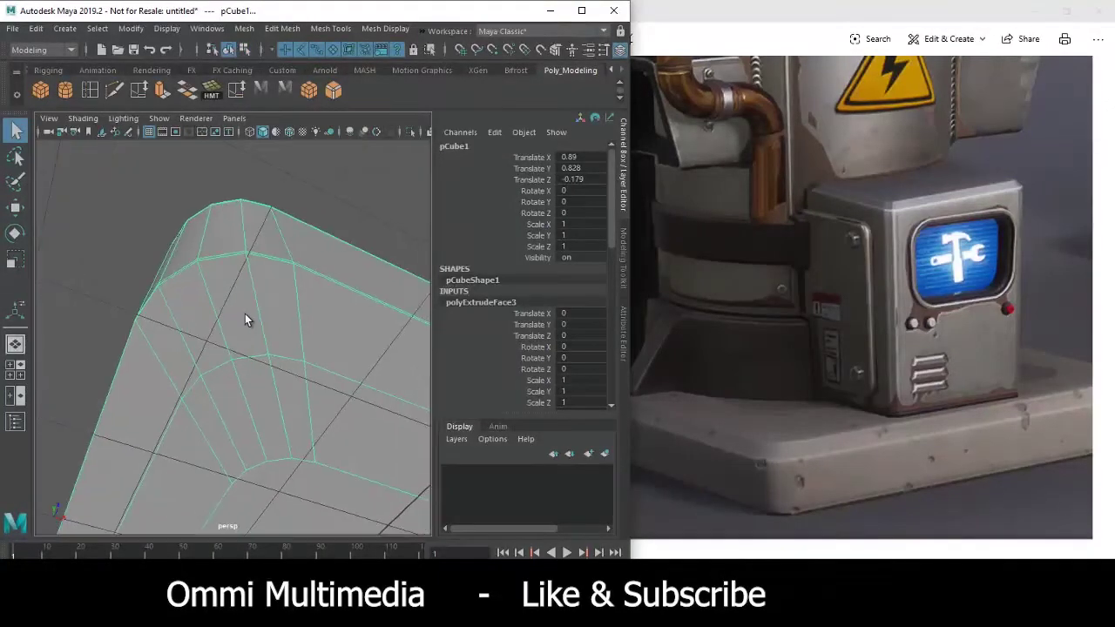
scroll(239, 299, "up", 3)
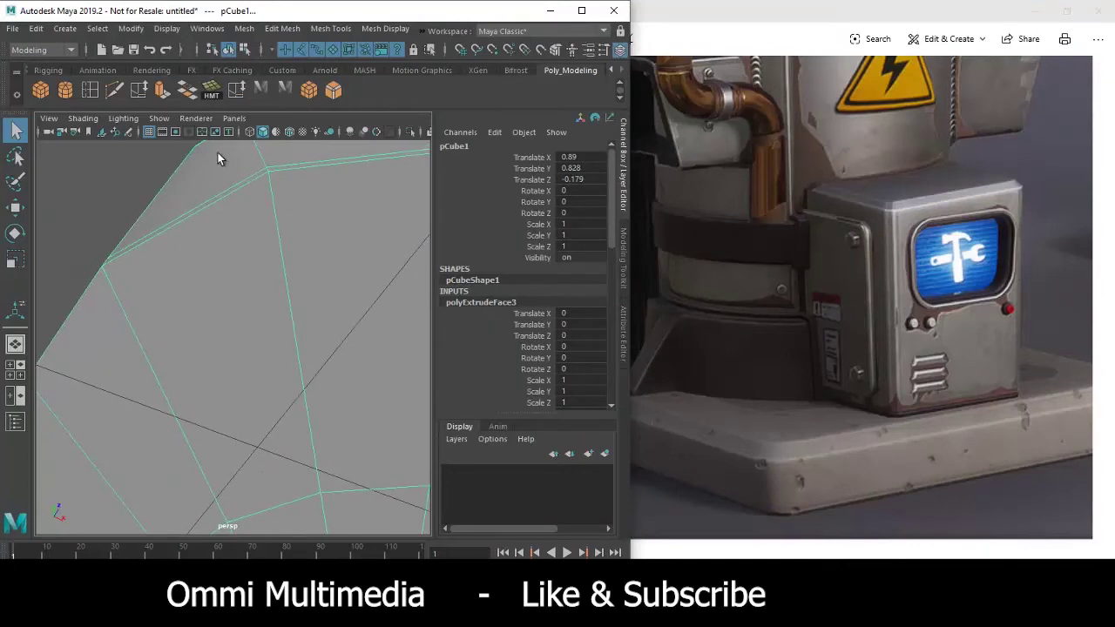
left_click(81, 93)
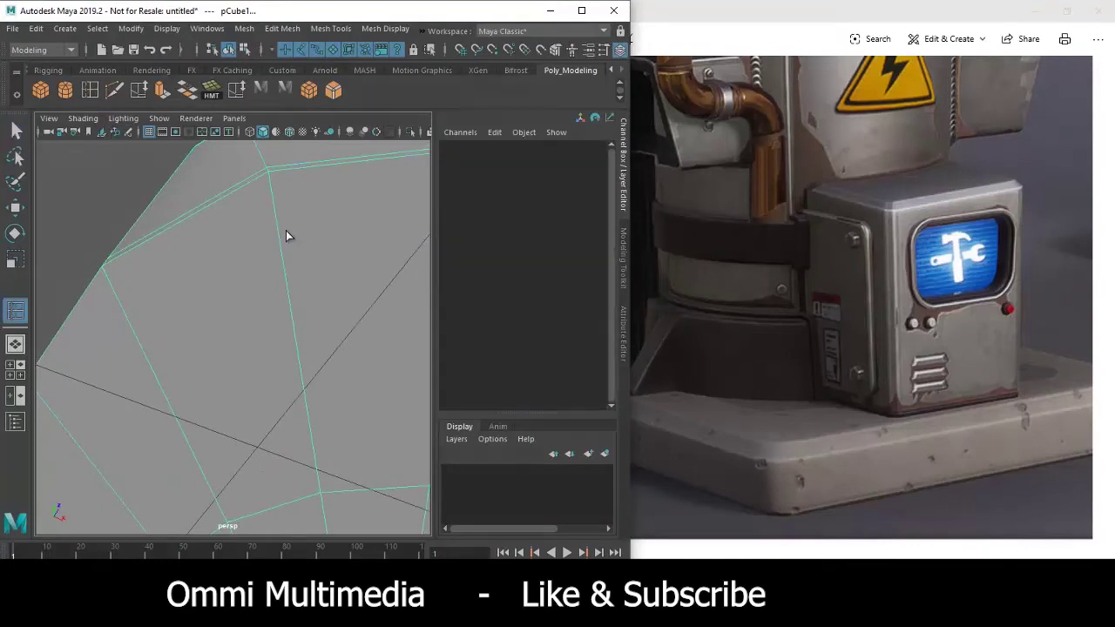
scroll(273, 200, "down", 4)
left_click_drag(278, 241, 287, 308, "alt")
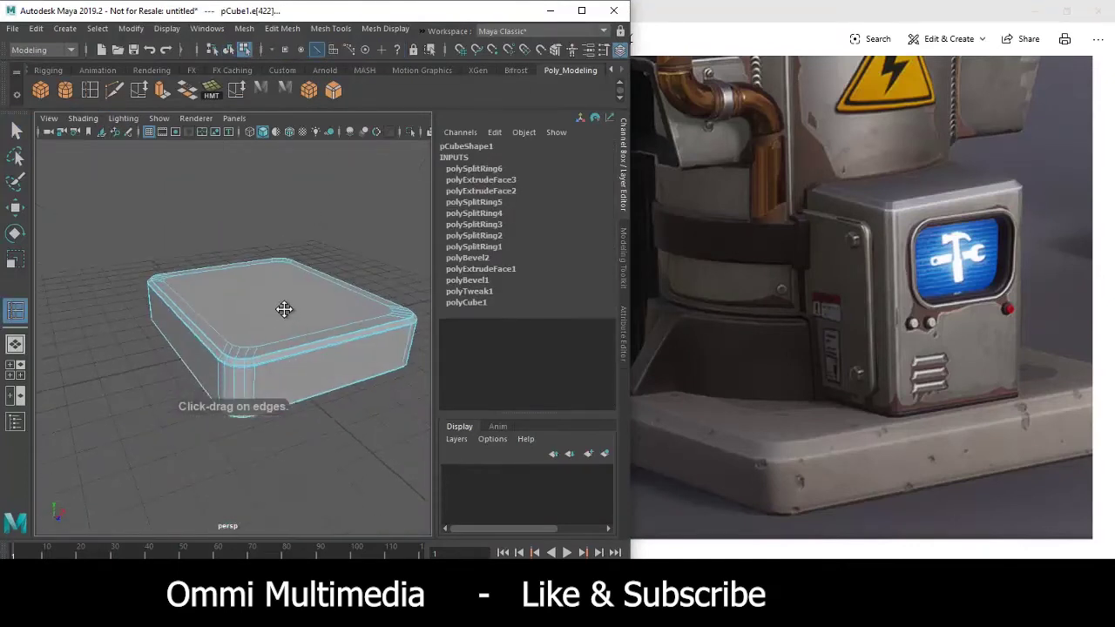
scroll(262, 319, "up", 3)
scroll(273, 328, "up", 2)
Switch to the Move tool and go back to Object Mode.
key("w")
right_click_drag(144, 231, 212, 206)
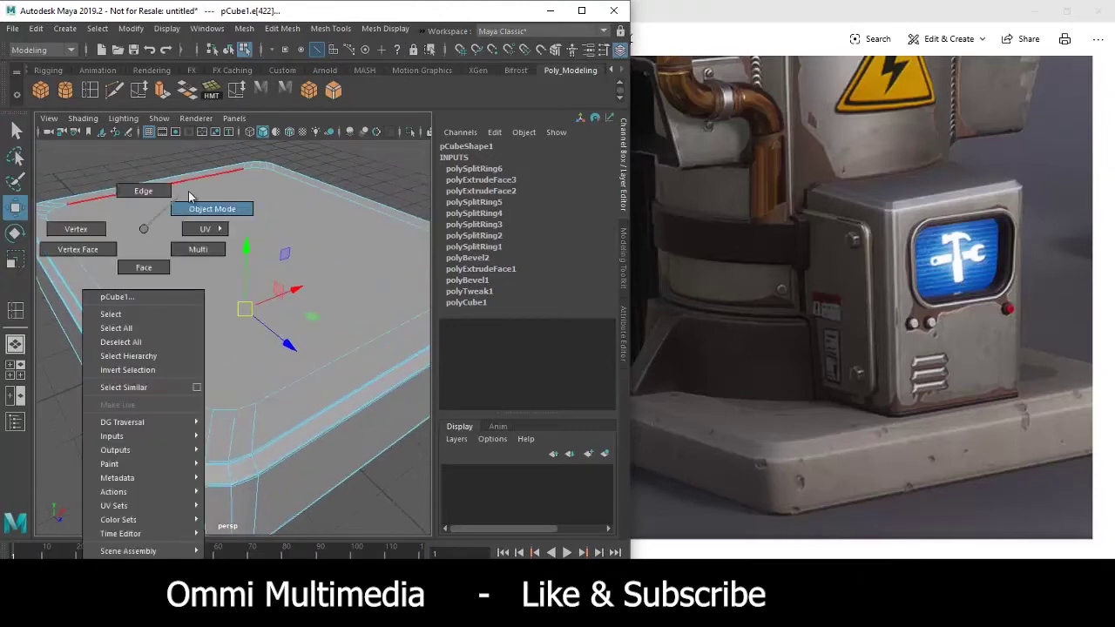
scroll(218, 261, "down", 5)
scroll(262, 383, "up", 3)
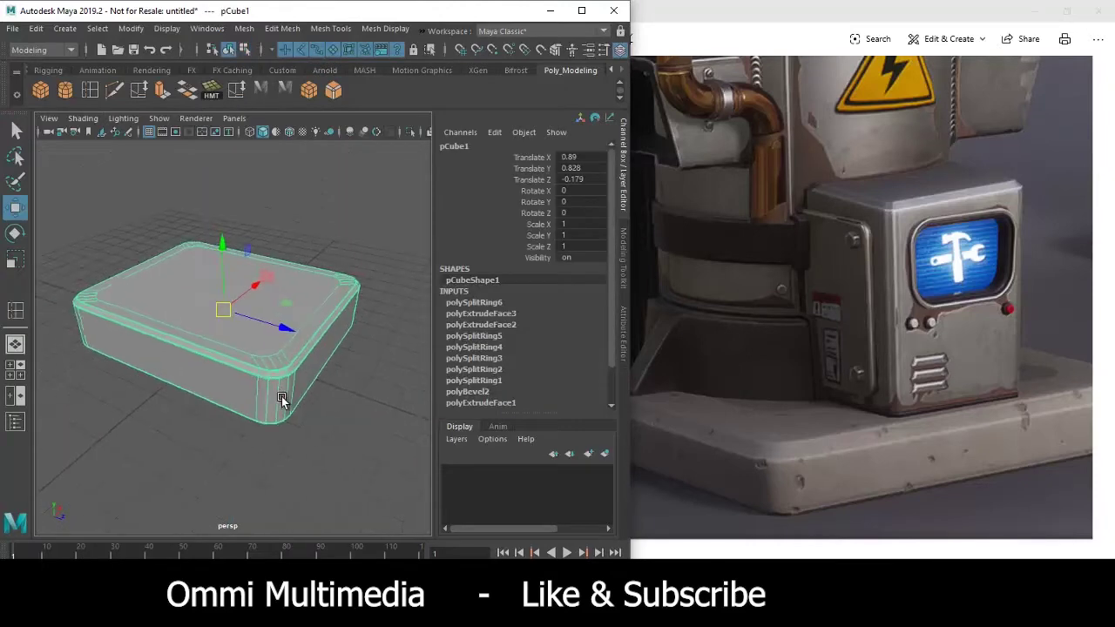
scroll(313, 393, "up", 1)
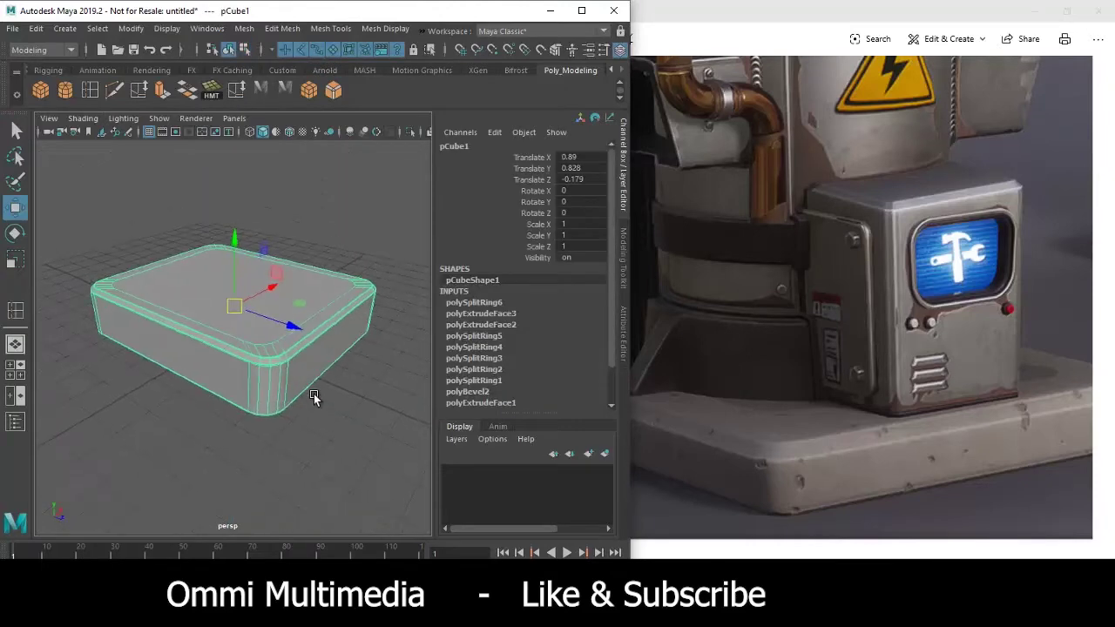
Maximize the Maya window and orbit around the box's top to inspect it.
left_click(582, 10)
mouse_move(555, 319)
left_mouse_down("alt")
mouse_move(572, 356)
mouse_move(510, 308)
mouse_move(522, 398)
mouse_move(540, 384)
mouse_move(464, 359)
left_mouse_up("alt")
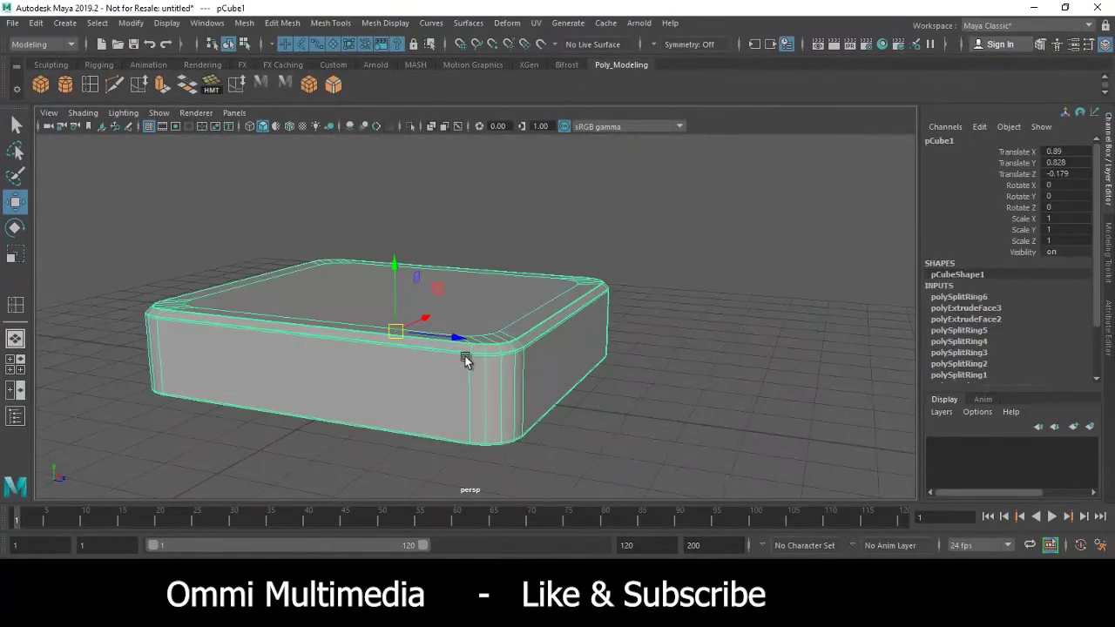
left_click(630, 369)
left_click_drag(629, 369, 527, 410, "alt")
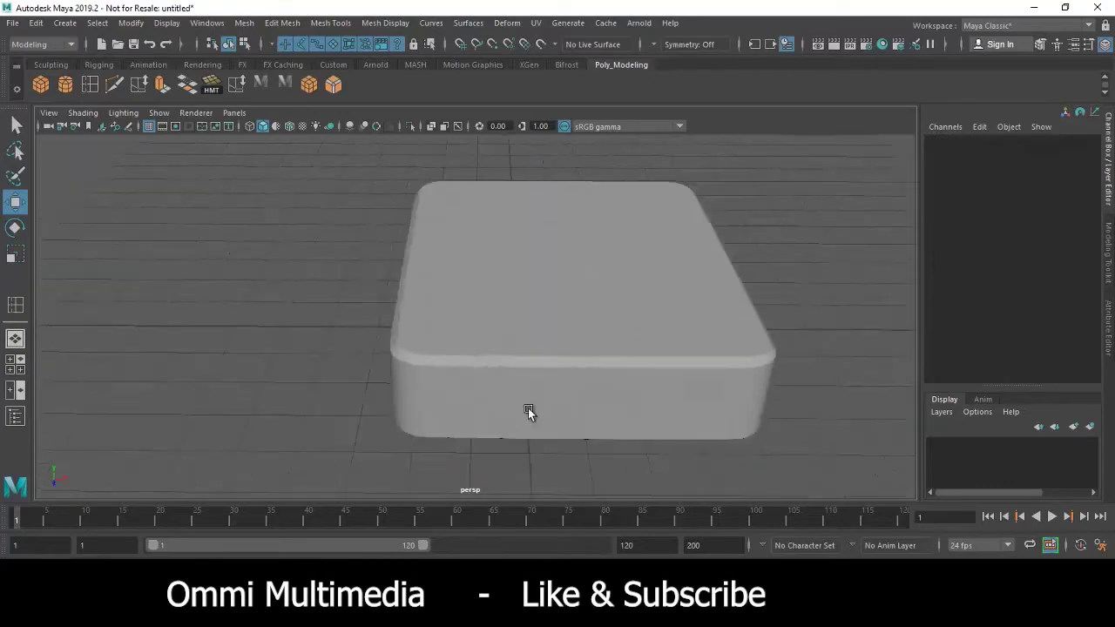
scroll(383, 389, "up", 3)
mouse_move(383, 389)
left_mouse_down("alt")
mouse_move(592, 313)
mouse_move(526, 411)
left_mouse_up("alt")
scroll(594, 316, "down", 4)
left_click(526, 411)
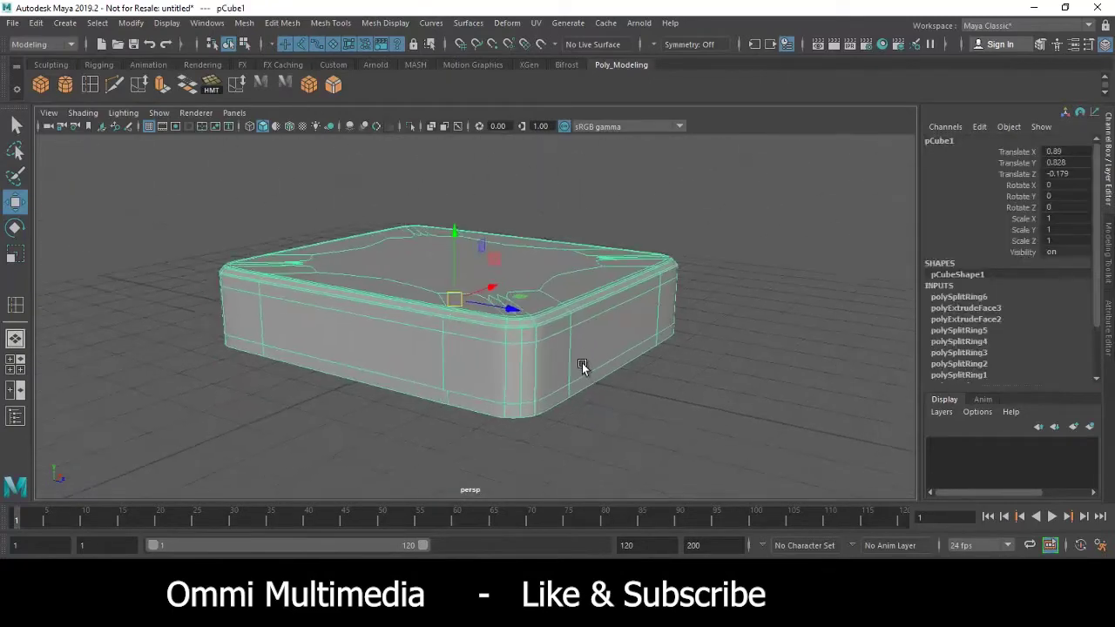
scroll(579, 368, "up", 4)
left_click_drag(525, 353, 509, 346, "alt")
scroll(509, 346, "down", 3)
Orbit around the box from several angles, toggling its selection to check the bevels.
left_click(593, 394)
mouse_move(593, 393)
left_mouse_down("alt")
mouse_move(453, 345)
mouse_move(448, 269)
left_mouse_up("alt")
scroll(454, 344, "up", 4)
left_click(447, 269)
scroll(498, 349, "down", 3)
mouse_move(497, 349)
left_mouse_down("alt")
mouse_move(456, 323)
mouse_move(495, 356)
left_mouse_up("alt")
left_click(509, 394)
scroll(509, 395, "up", 2)
scroll(510, 394, "down", 2)
mouse_move(510, 395)
left_mouse_down("alt")
mouse_move(474, 366)
mouse_move(430, 378)
mouse_move(456, 408)
mouse_move(415, 368)
mouse_move(444, 309)
mouse_move(384, 201)
left_mouse_up("alt")
left_click(474, 366)
left_click(383, 200)
Select the corner vertices, return to Object Mode, reselect the box and bring Maya forward.
left_click_drag(422, 162, 270, 435)
mouse_move(383, 343)
left_mouse_down("alt")
mouse_move(410, 319)
mouse_move(592, 351)
mouse_move(500, 351)
left_mouse_up("alt")
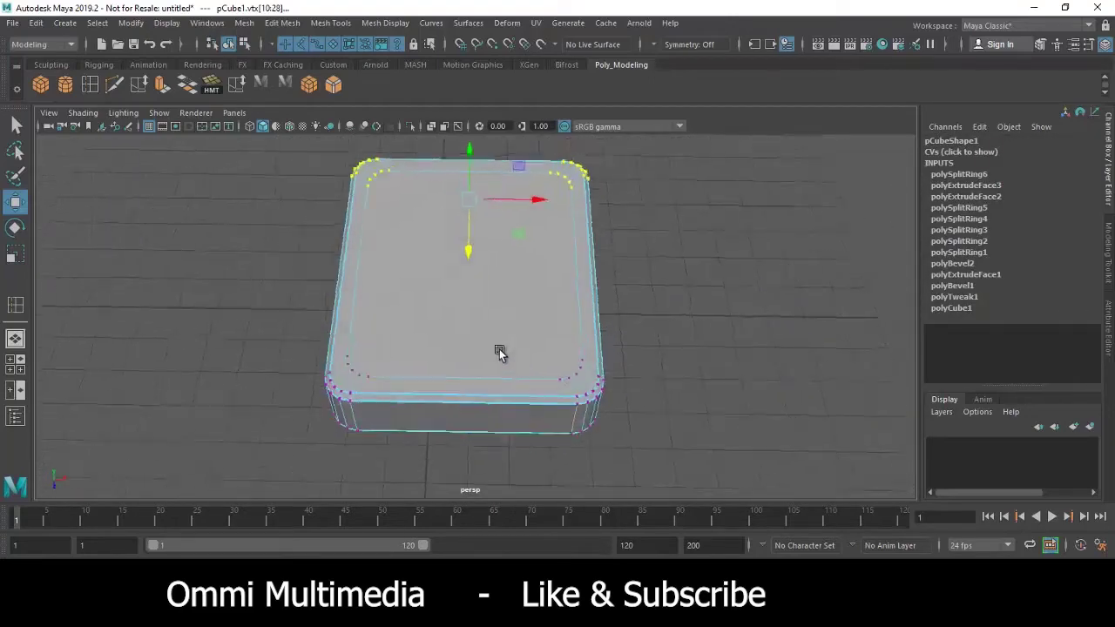
scroll(505, 304, "down", 3)
scroll(505, 304, "up", 4)
left_click_drag(505, 304, 486, 308, "alt")
right_click_drag(486, 304, 594, 230)
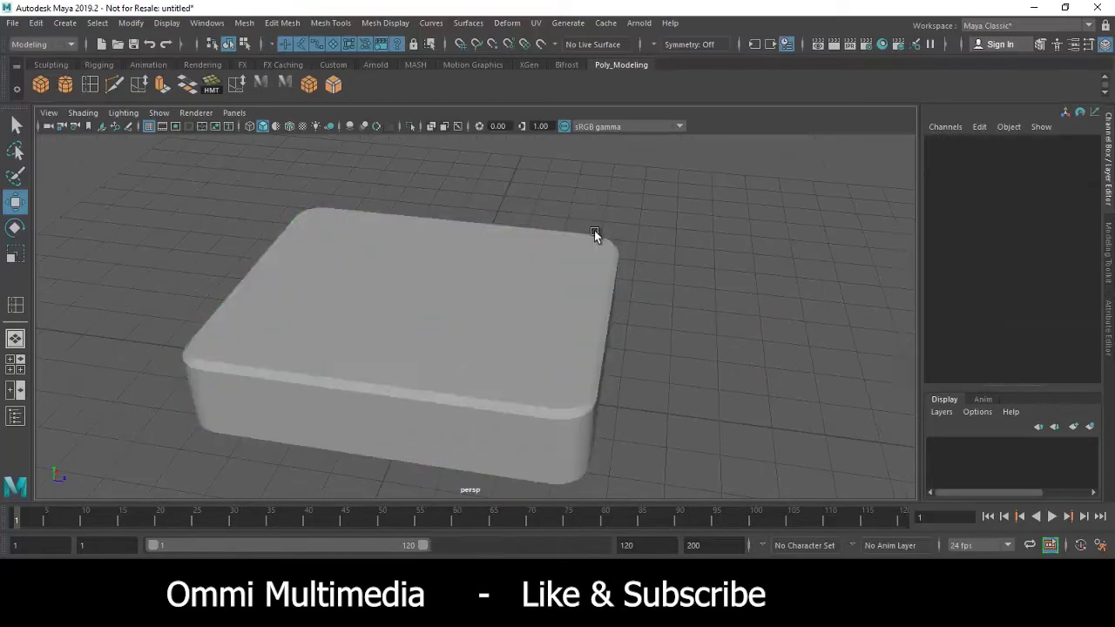
mouse_move(594, 229)
left_mouse_down("alt")
mouse_move(427, 249)
mouse_move(472, 369)
mouse_move(582, 519)
left_mouse_up("alt")
left_click(474, 370)
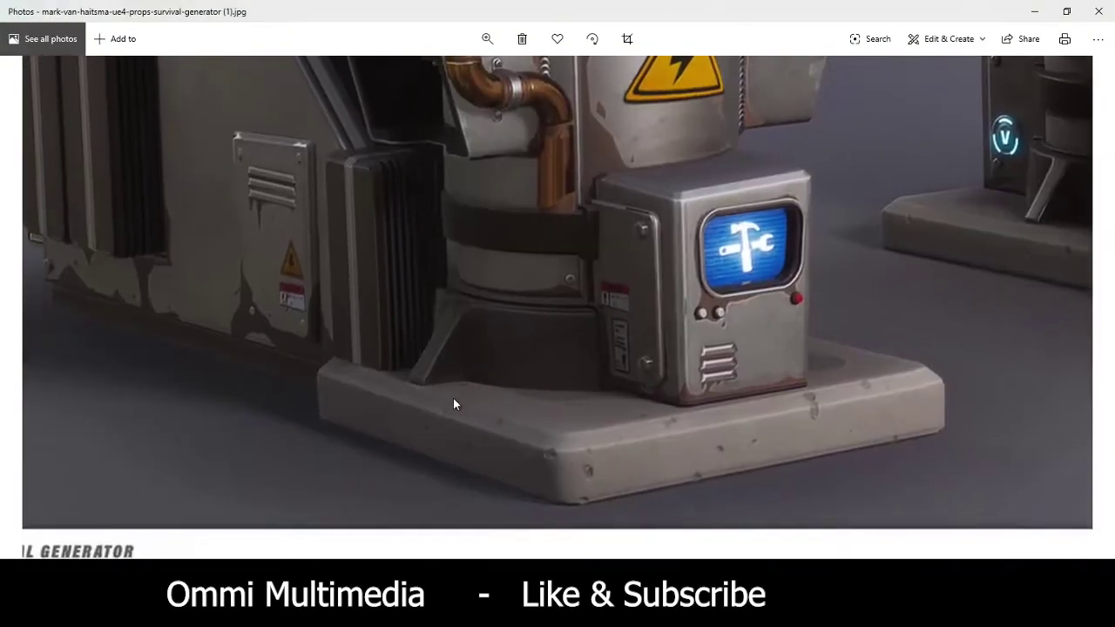
mouse_move(501, 558)
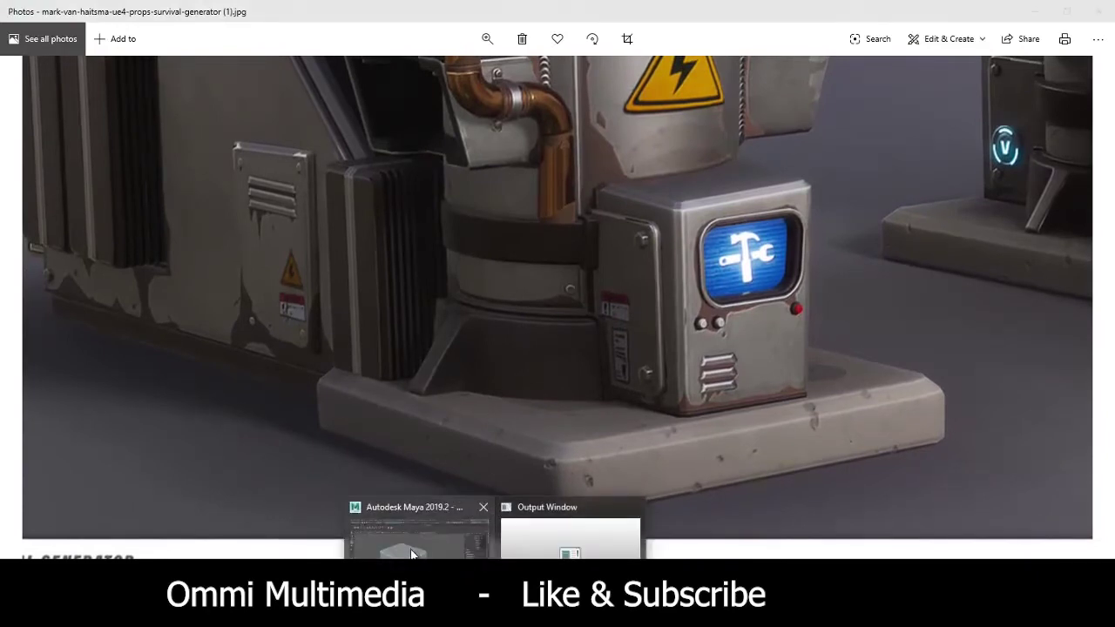
left_click(417, 523)
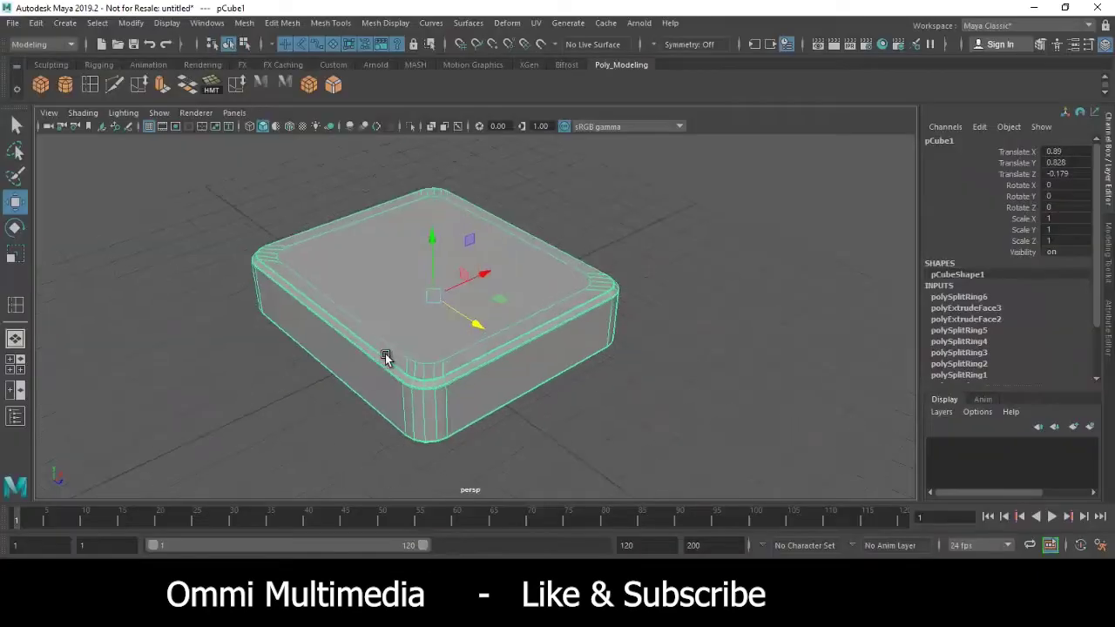
Create a 16-sided polygon cylinder with Subdivisions Caps 0, then switch to the top view.
left_click(67, 87)
mouse_move(419, 289)
left_mouse_down("alt")
mouse_move(438, 289)
mouse_move(456, 241)
mouse_move(491, 288)
mouse_move(721, 340)
left_mouse_up("alt")
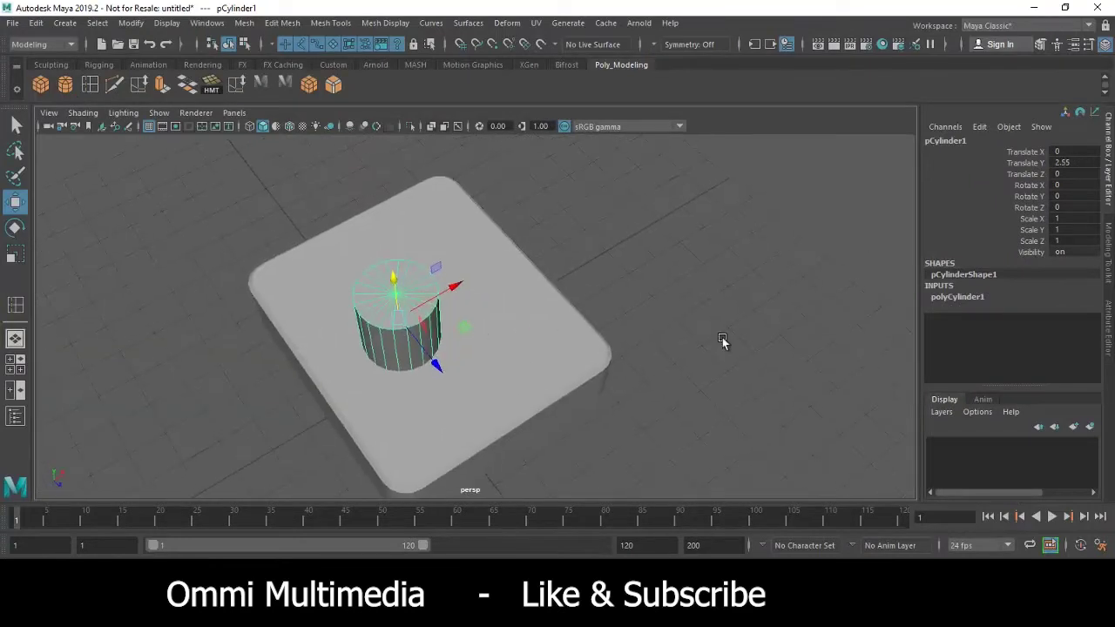
left_click(957, 297)
left_click_drag(595, 262, 601, 226, "alt")
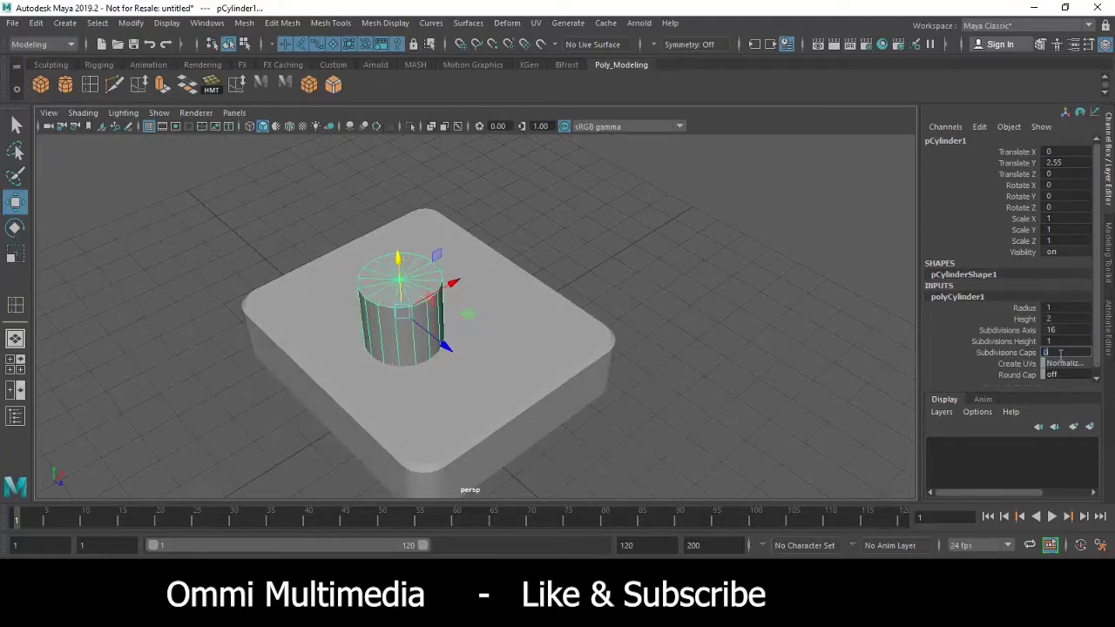
mouse_move(461, 354)
left_mouse_down("alt")
mouse_move(444, 308)
mouse_move(490, 322)
left_mouse_up("alt")
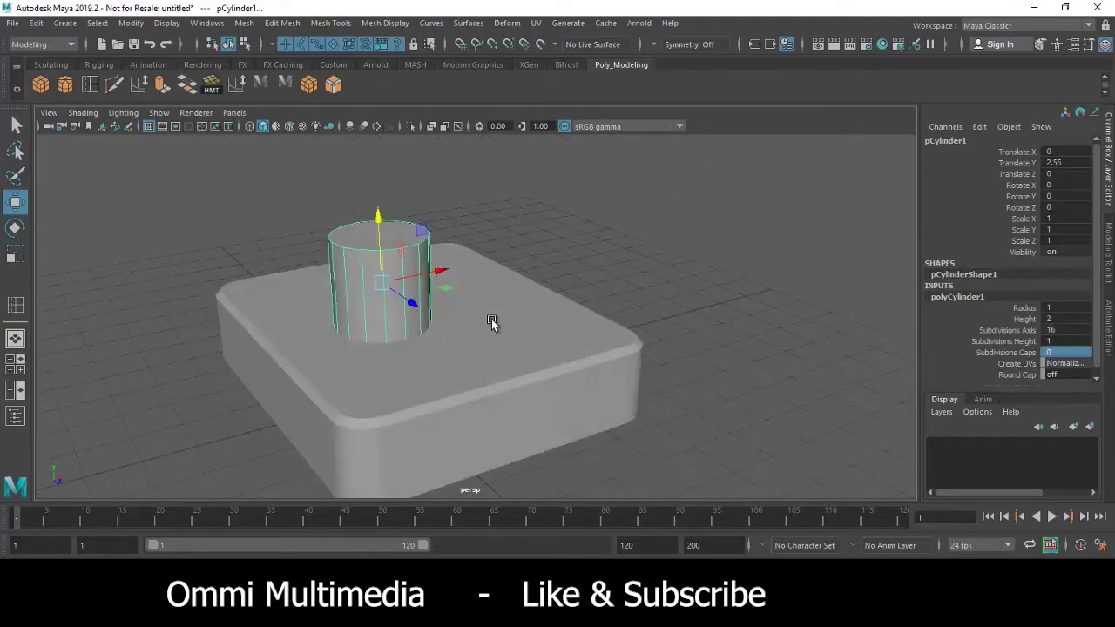
key("space")
key("space")
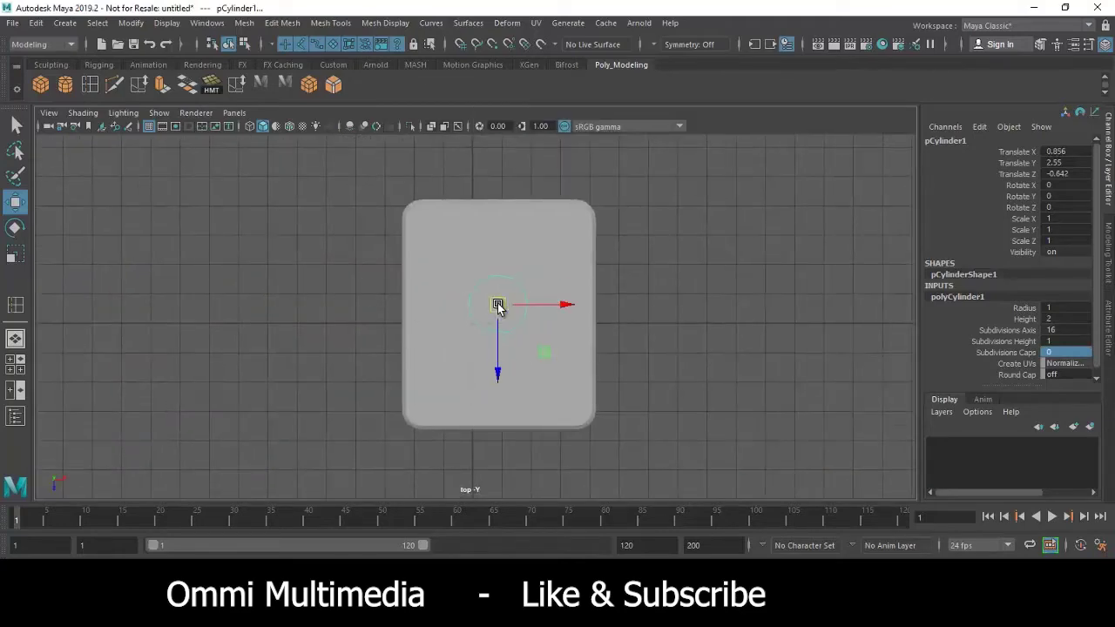
key("4")
scroll(499, 309, "up", 2)
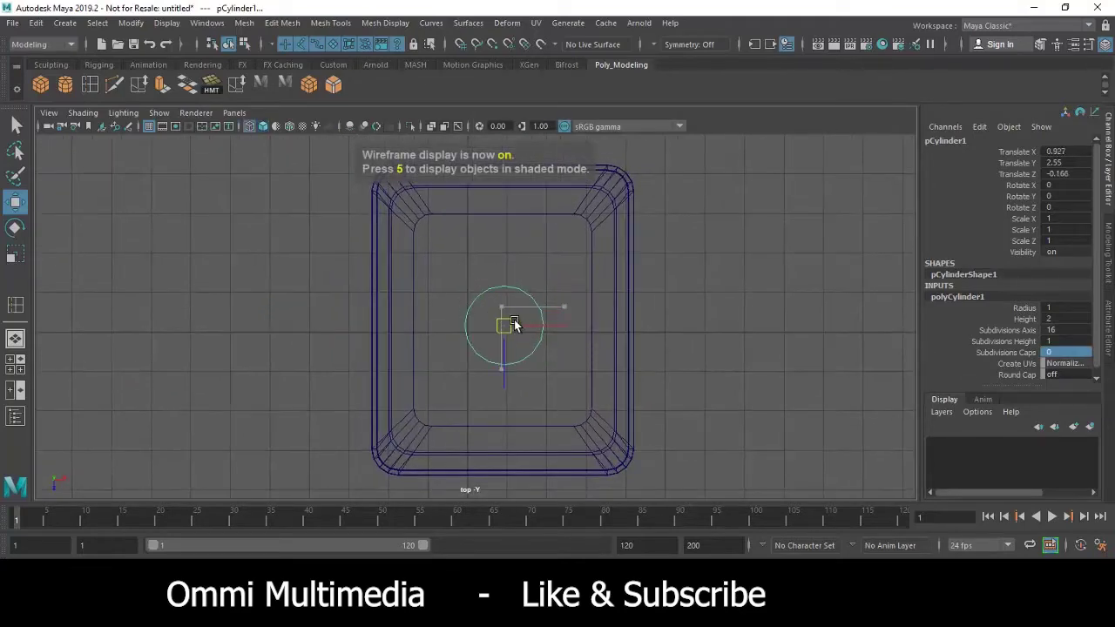
key("space")
key("space")
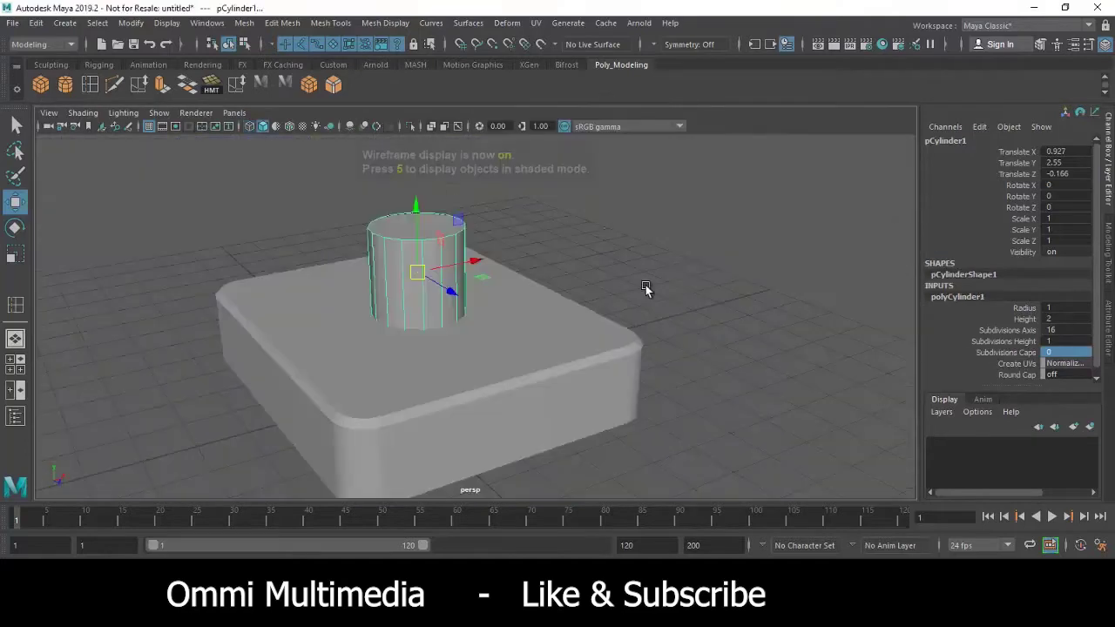
mouse_move(645, 290)
left_mouse_down("alt")
mouse_move(440, 218)
mouse_move(460, 233)
left_mouse_up("alt")
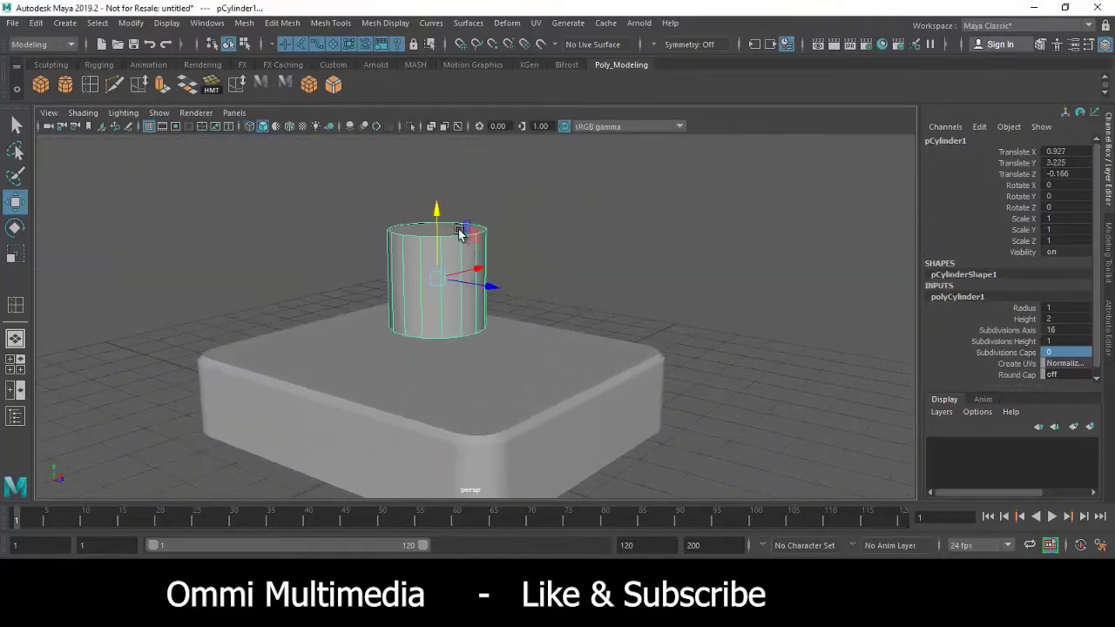
key("F9")
mouse_move(523, 181)
left_mouse_down()
mouse_move(353, 260)
mouse_move(445, 246)
left_mouse_up()
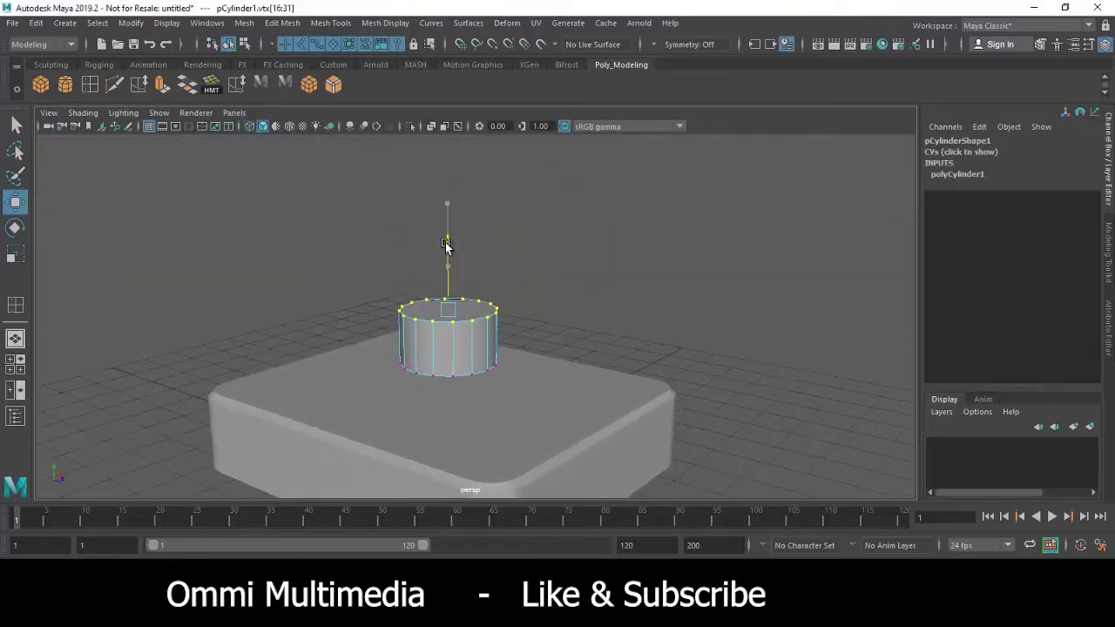
mouse_move(486, 315)
left_mouse_down("alt")
mouse_move(456, 378)
mouse_move(410, 339)
left_mouse_up("alt")
right_click_drag(405, 230, 480, 209)
mouse_move(480, 209)
left_mouse_down("alt")
mouse_move(504, 382)
mouse_move(479, 360)
mouse_move(423, 257)
mouse_move(506, 227)
mouse_move(490, 256)
mouse_move(495, 368)
mouse_move(169, 191)
left_mouse_up("alt")
key("r")
key("w")
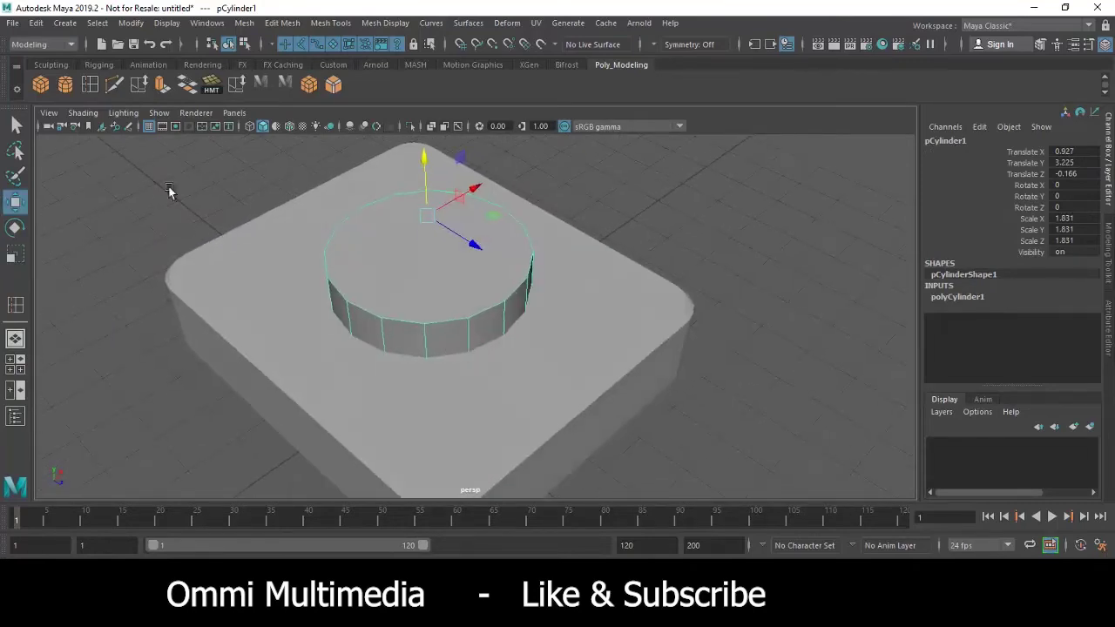
left_click(83, 112)
left_click(133, 241)
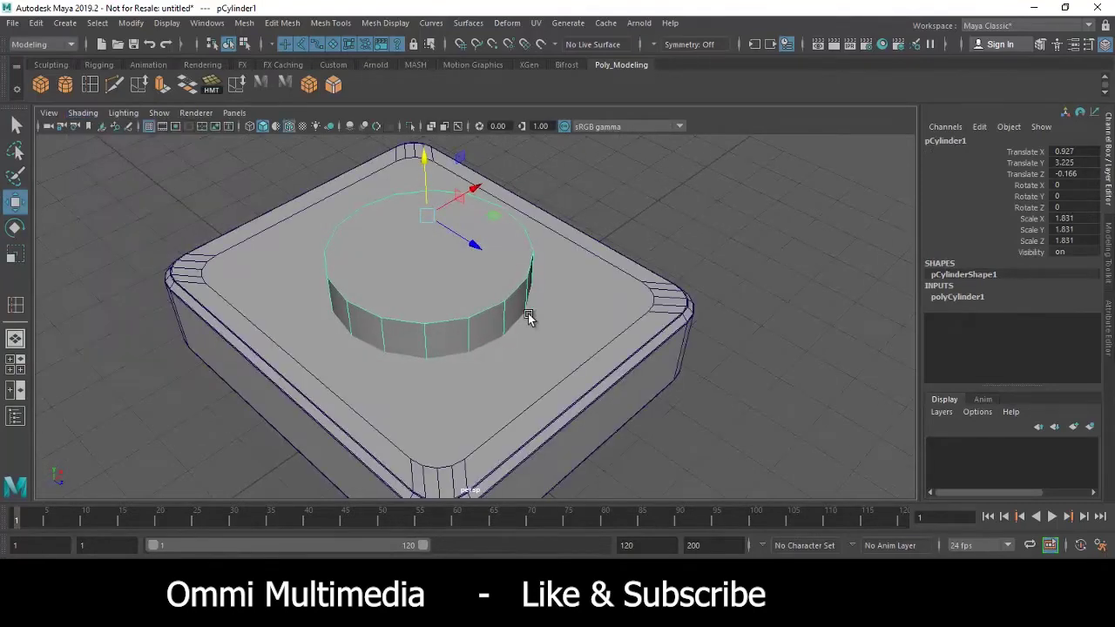
left_click_drag(529, 318, 540, 292, "alt")
left_click(743, 258)
left_click(461, 310)
mouse_move(460, 311)
right_mouse_down("alt")
mouse_move(219, 262)
mouse_move(557, 391)
right_mouse_up("alt")
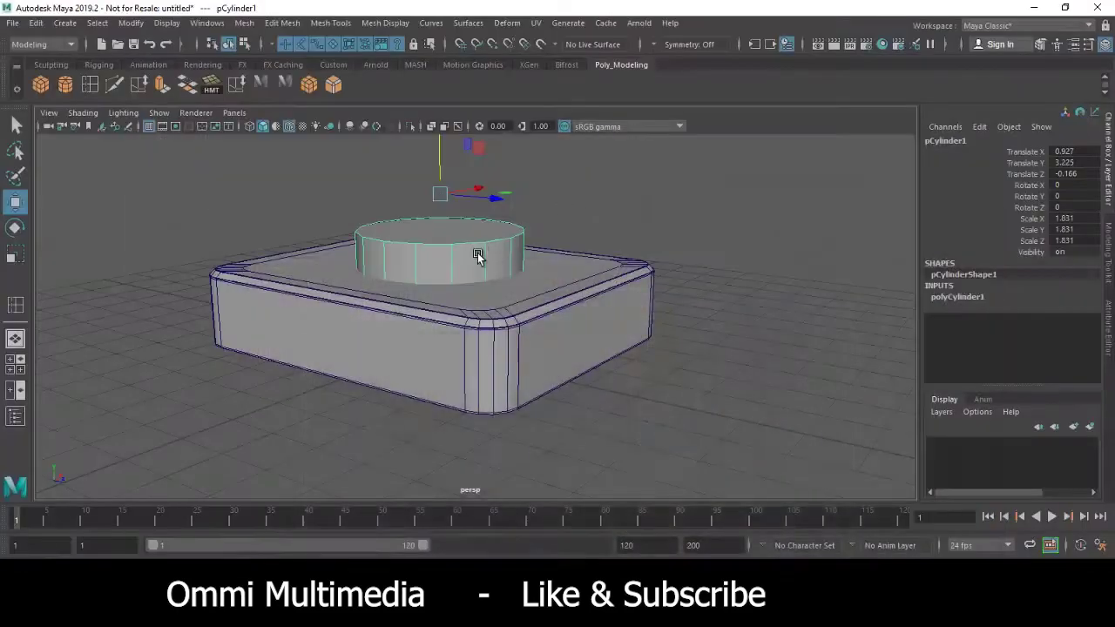
Centre the cylinder's pivot with Modify > Center Pivot.
right_click_drag(349, 287, 453, 314, "alt")
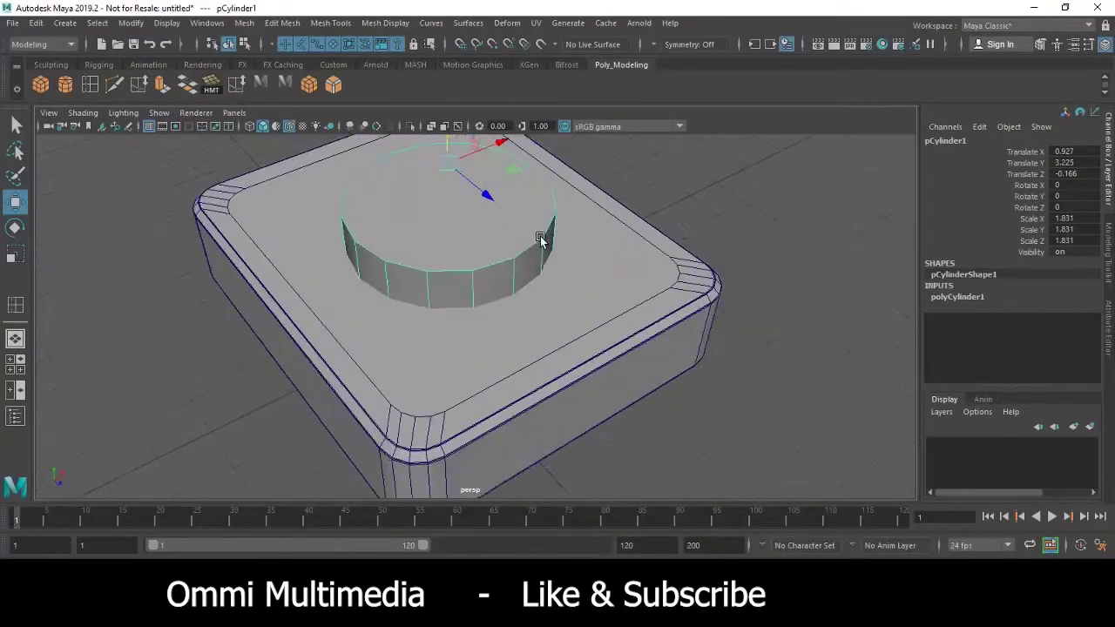
mouse_move(453, 314)
left_mouse_down("alt")
mouse_move(403, 299)
mouse_move(400, 308)
mouse_move(409, 261)
left_mouse_up("alt")
left_click(131, 22)
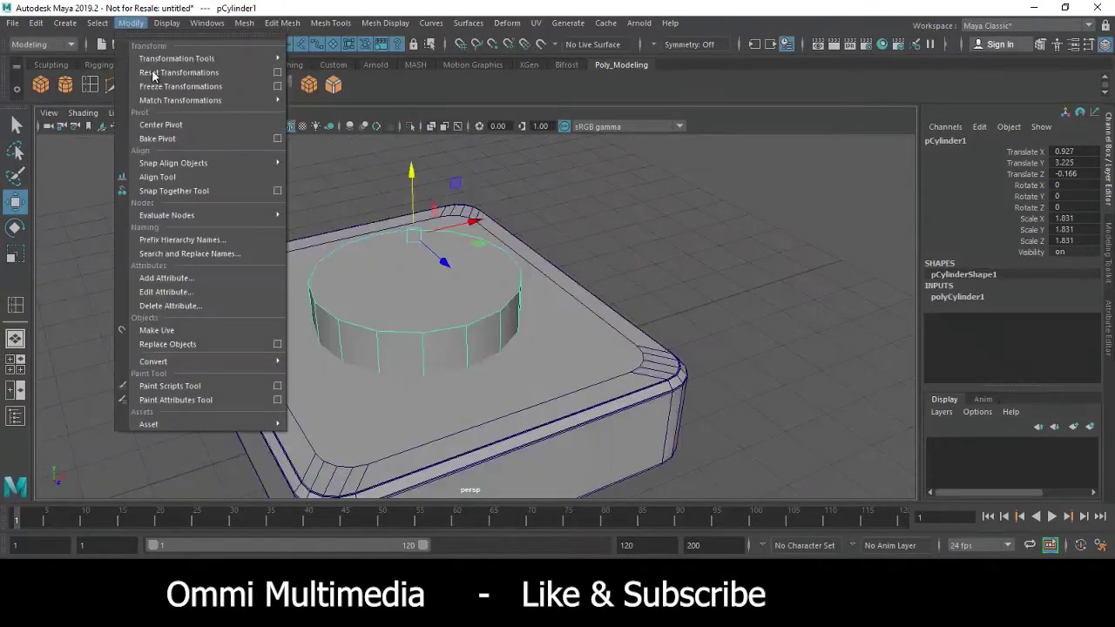
left_click(174, 119)
left_click_drag(640, 380, 507, 339, "alt")
right_click_drag(507, 339, 463, 348, "alt")
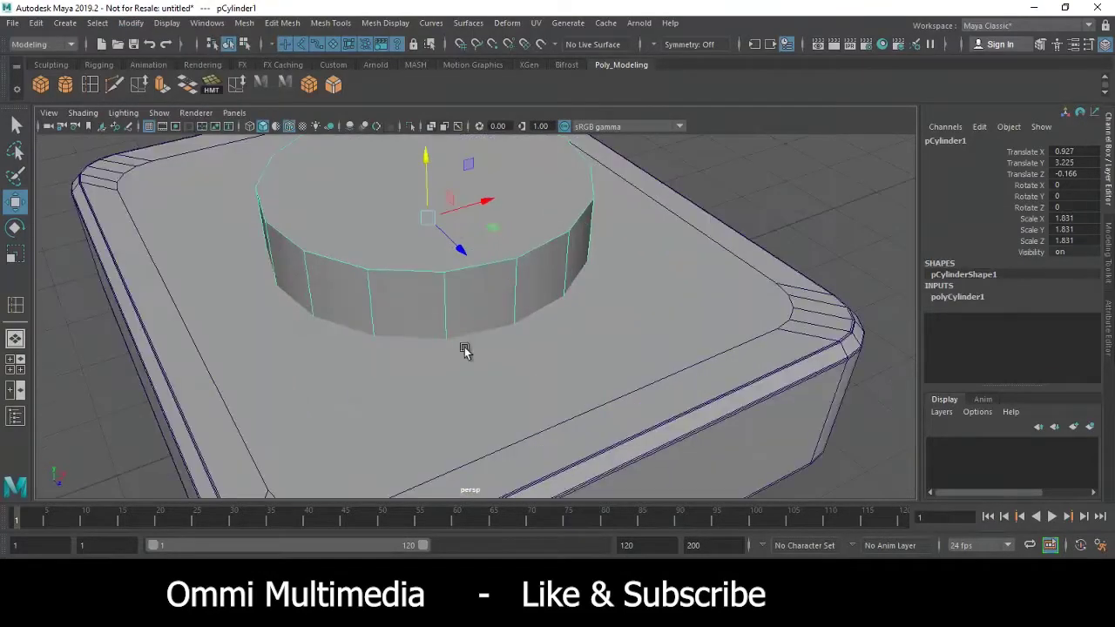
mouse_move(462, 348)
left_mouse_down("alt")
mouse_move(338, 304)
mouse_move(577, 254)
mouse_move(517, 319)
mouse_move(522, 470)
left_mouse_up("alt")
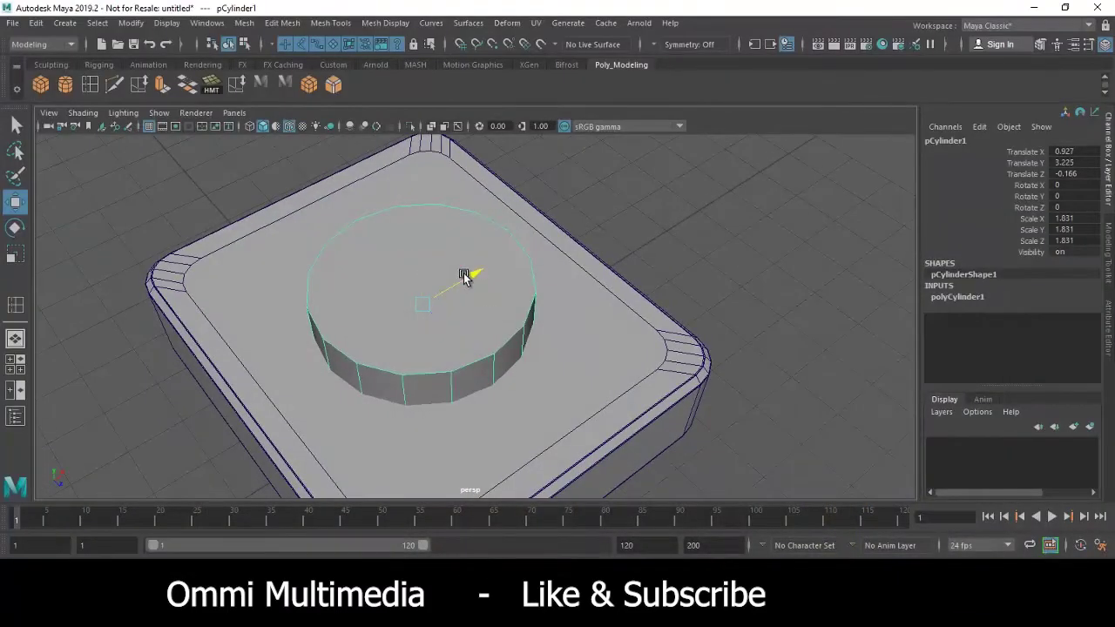
Raise the cylinder along Y to Translate Y 3.452 above the box.
left_click_drag(459, 334, 442, 315, "alt")
mouse_move(491, 355)
left_mouse_down("alt")
mouse_move(453, 336)
mouse_move(456, 396)
mouse_move(447, 340)
left_mouse_up("alt")
scroll(453, 336, "down", 4)
scroll(491, 373, "down", 4)
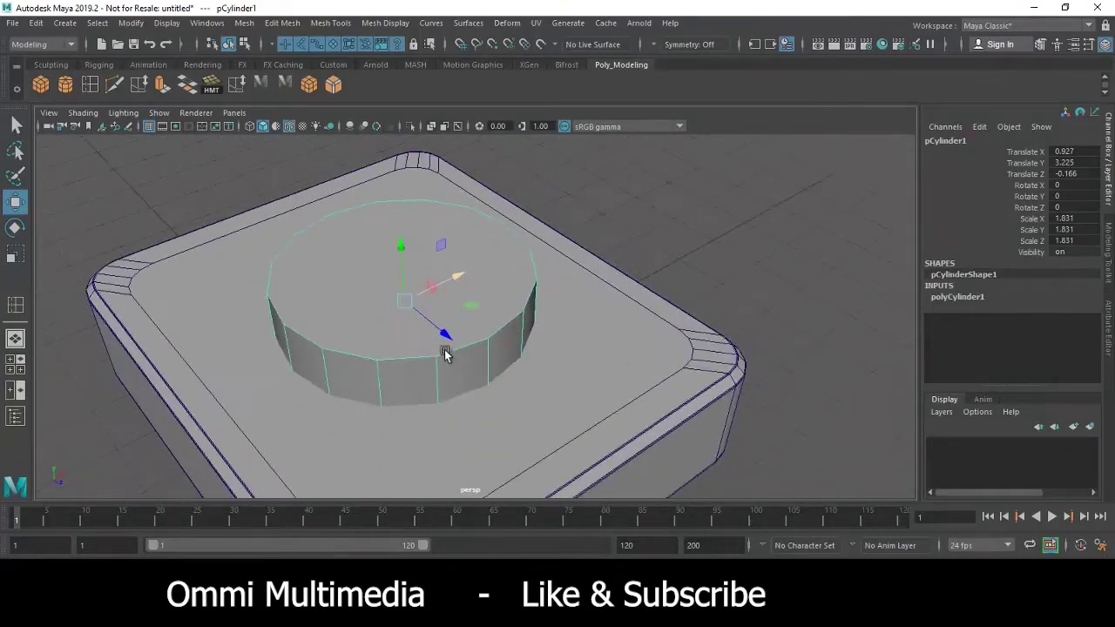
scroll(448, 339, "up", 3)
scroll(470, 357, "up", 3)
mouse_move(403, 304)
left_mouse_down()
mouse_move(397, 261)
mouse_move(499, 341)
mouse_move(495, 249)
left_mouse_up()
Lower the cylinder onto the box and inset its top face twice into rings around a small centre circle.
right_click_drag(494, 229, 500, 279)
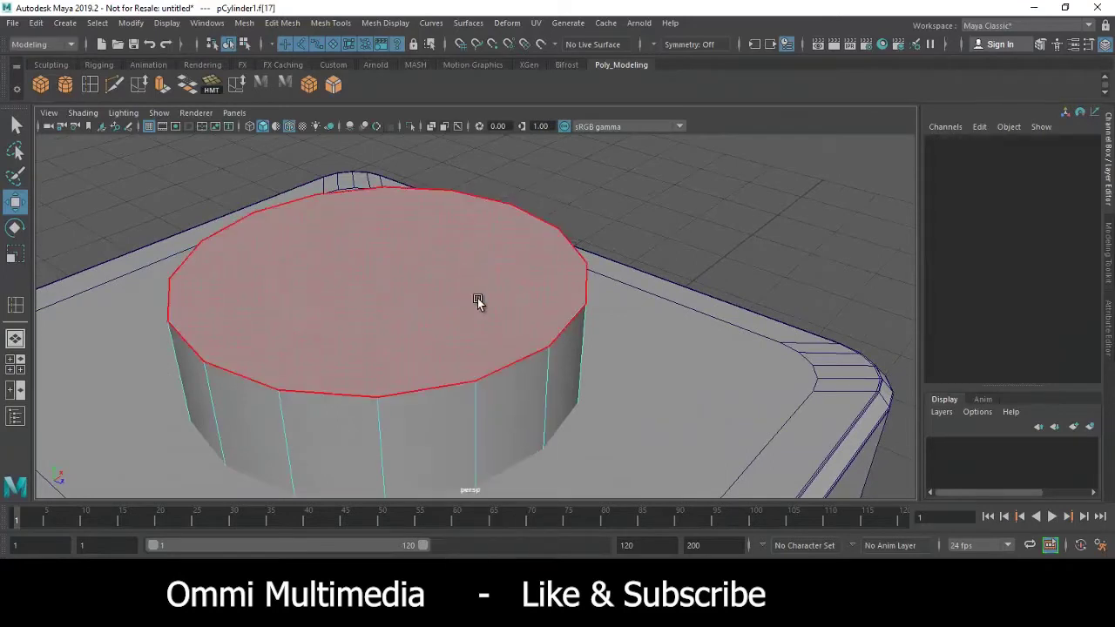
left_click(478, 300)
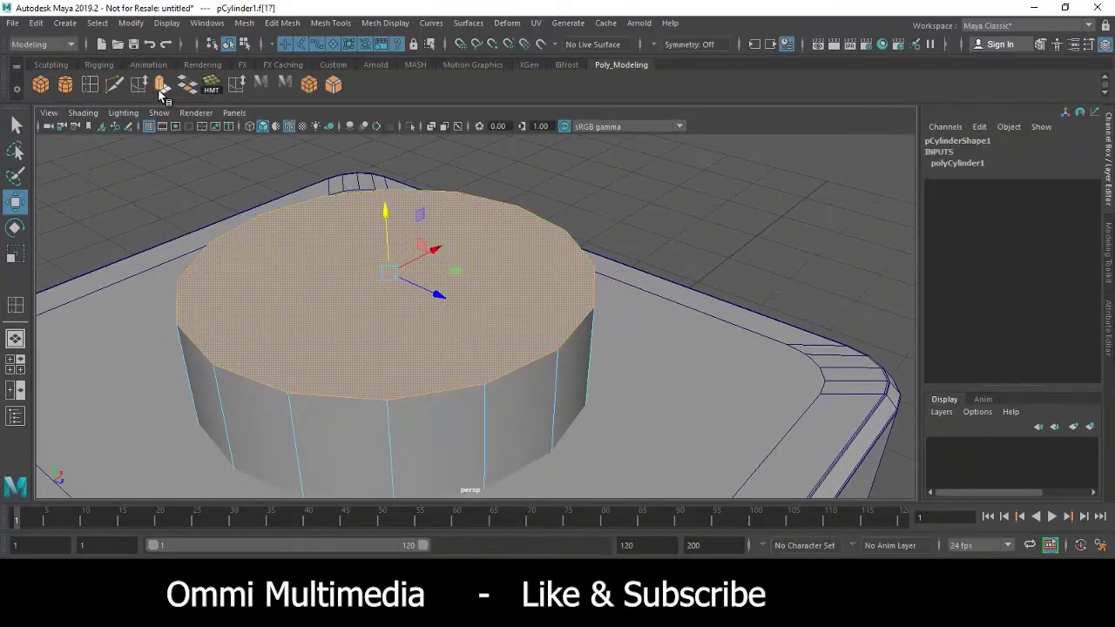
key("ctrl+e")
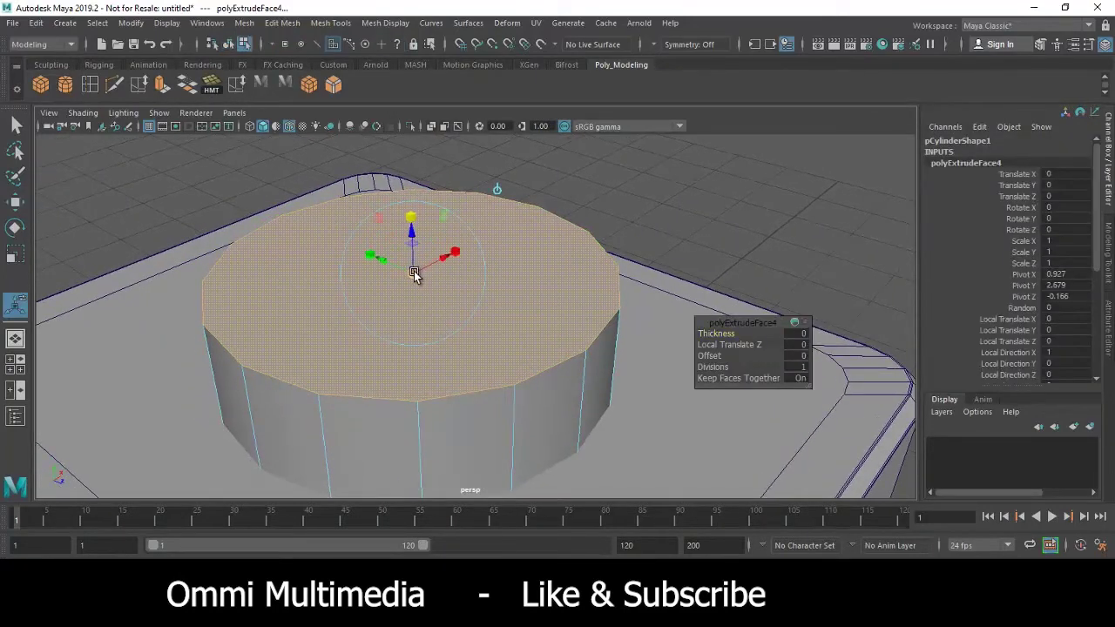
left_click_drag(415, 273, 409, 279)
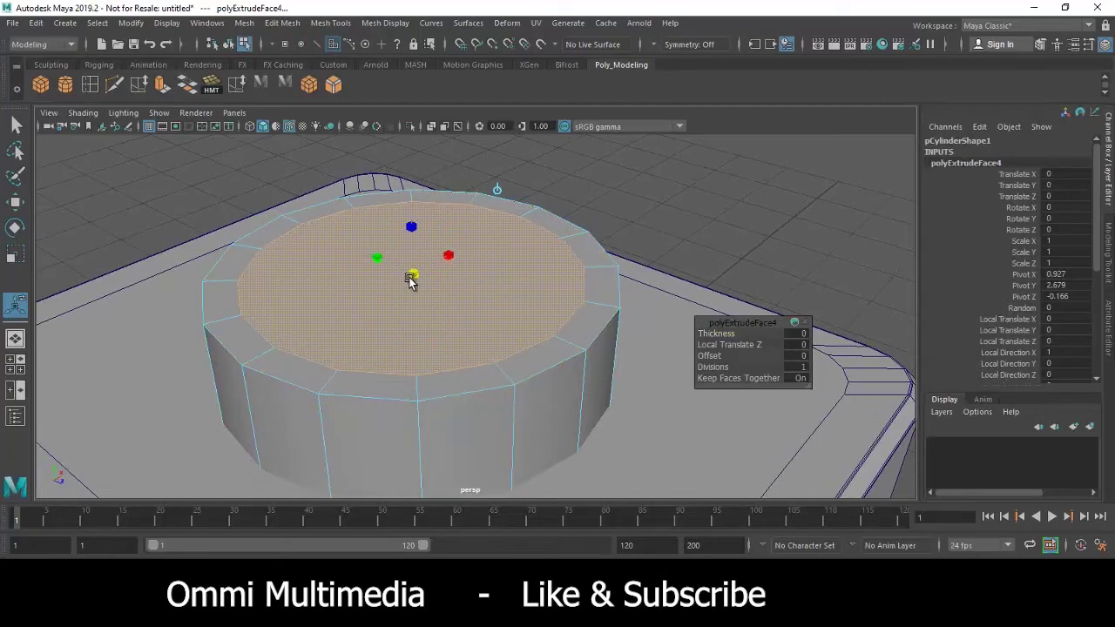
left_click_drag(427, 304, 401, 276, "alt")
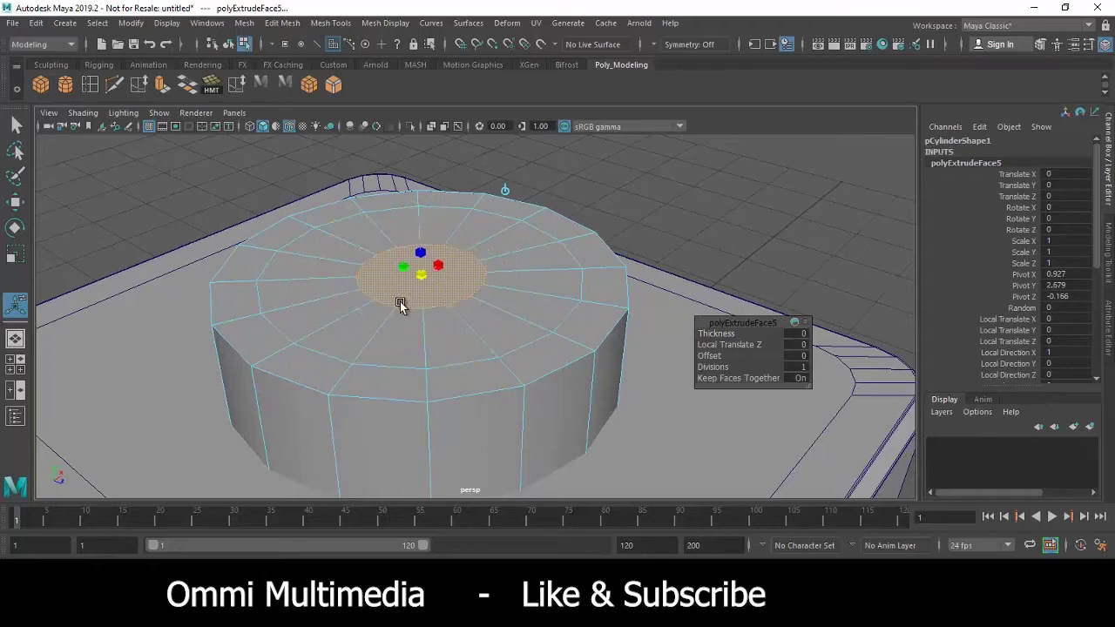
right_click_drag(565, 218, 632, 191)
Bevel the cylinder's top rim edge loop with fraction 0.2 and 2 segments.
left_click_drag(544, 366, 566, 329, "alt")
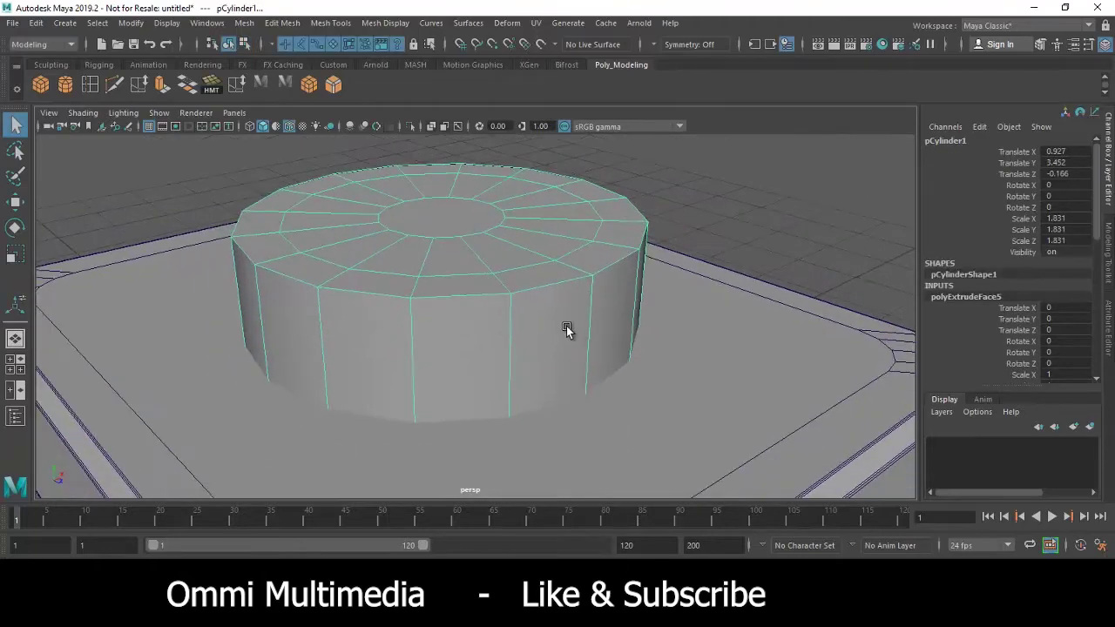
key("r")
right_click_drag(480, 229, 473, 191)
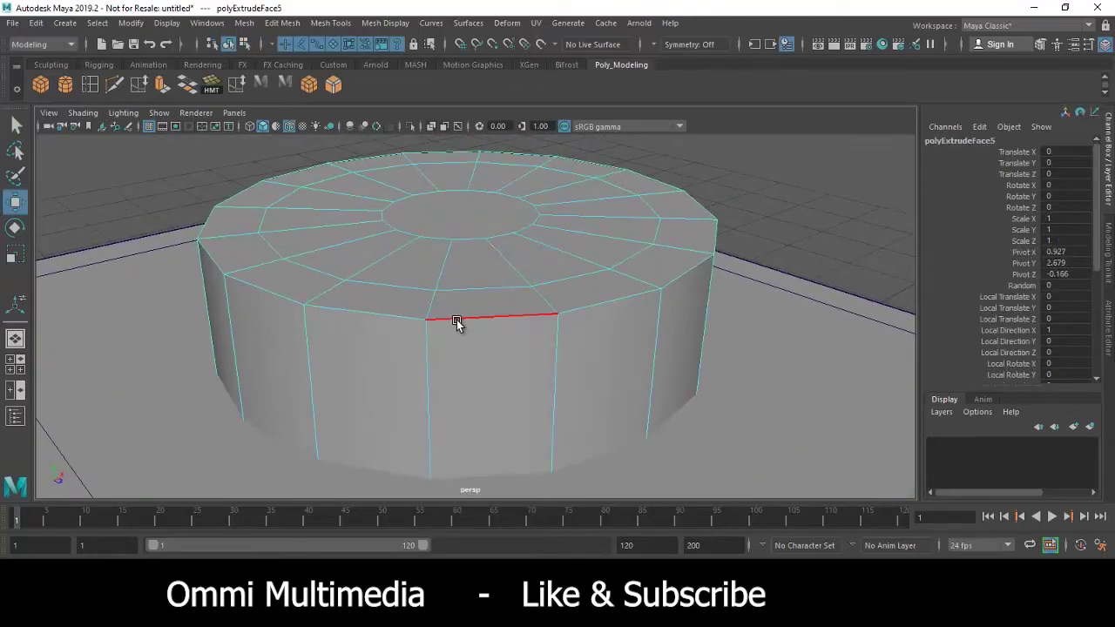
double_click(456, 322)
mouse_move(456, 322)
left_mouse_down("alt")
mouse_move(491, 331)
mouse_move(470, 339)
mouse_move(822, 294)
left_mouse_up("alt")
left_click(333, 85)
left_click(954, 163)
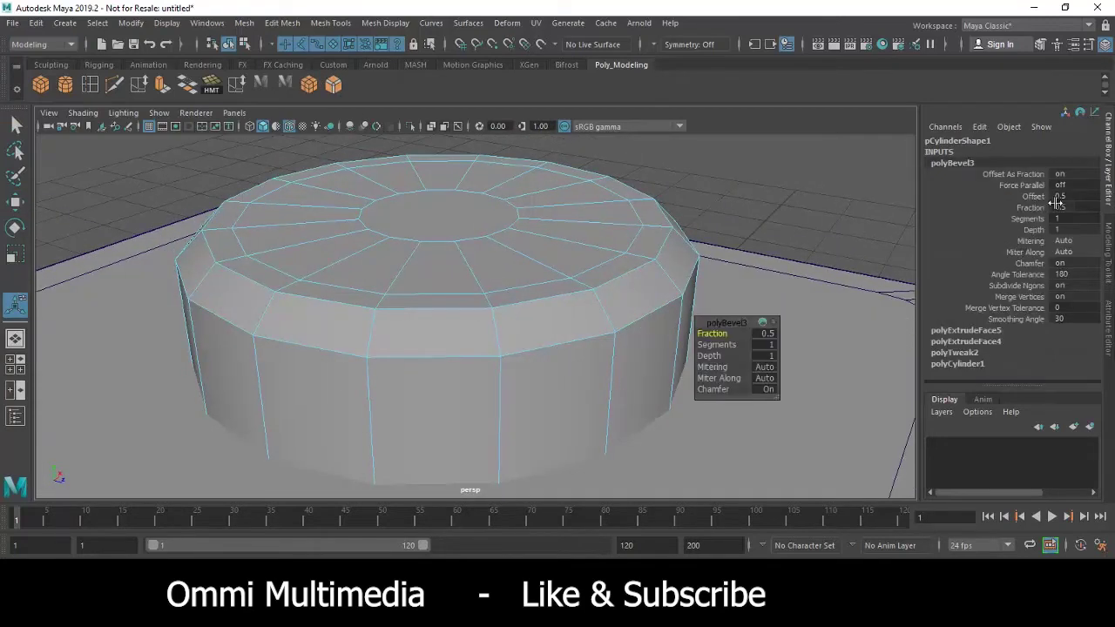
left_click(1029, 207)
middle_click_drag(834, 240, 793, 228)
left_click(1030, 219, "ctrl")
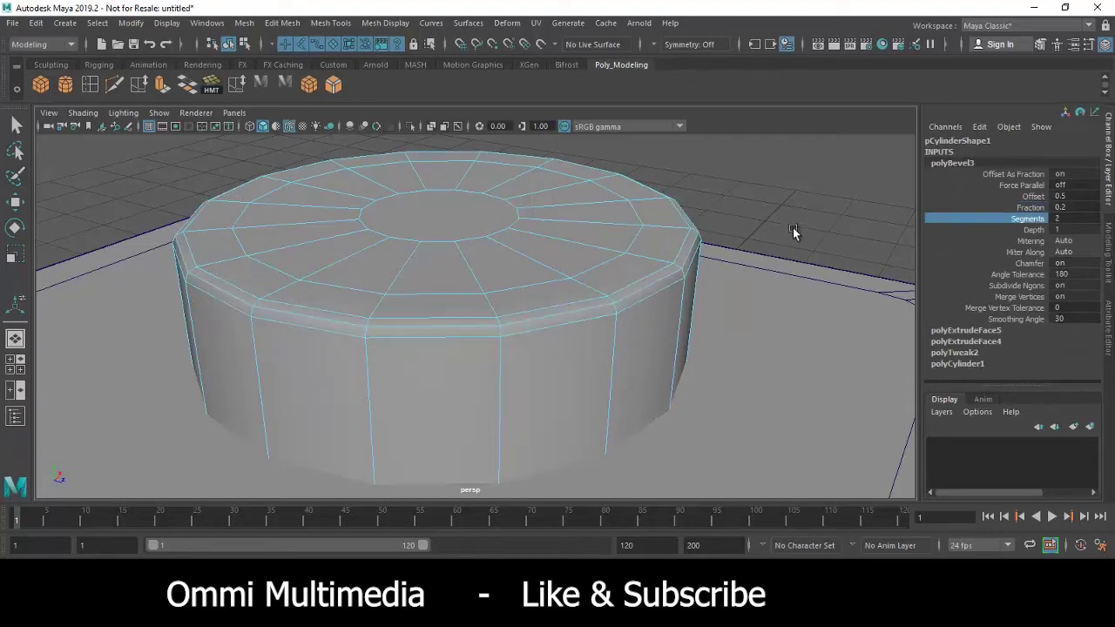
Return to object mode, then select and deselect the cylinder.
right_click_drag(499, 235, 574, 187)
scroll(609, 261, "down", 3)
left_click(555, 319)
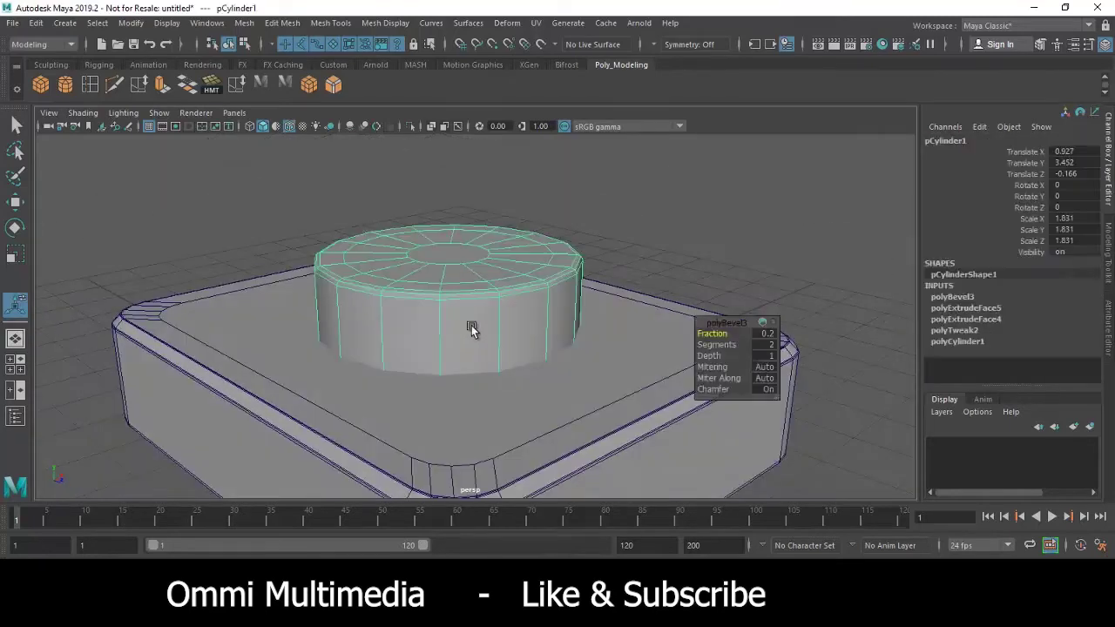
key("w")
scroll(520, 352, "up", 3)
scroll(627, 296, "down", 5)
left_click(729, 240)
scroll(505, 343, "up", 3)
Isolate the cylinder in the view and select its bottom face.
scroll(478, 323, "up", 1)
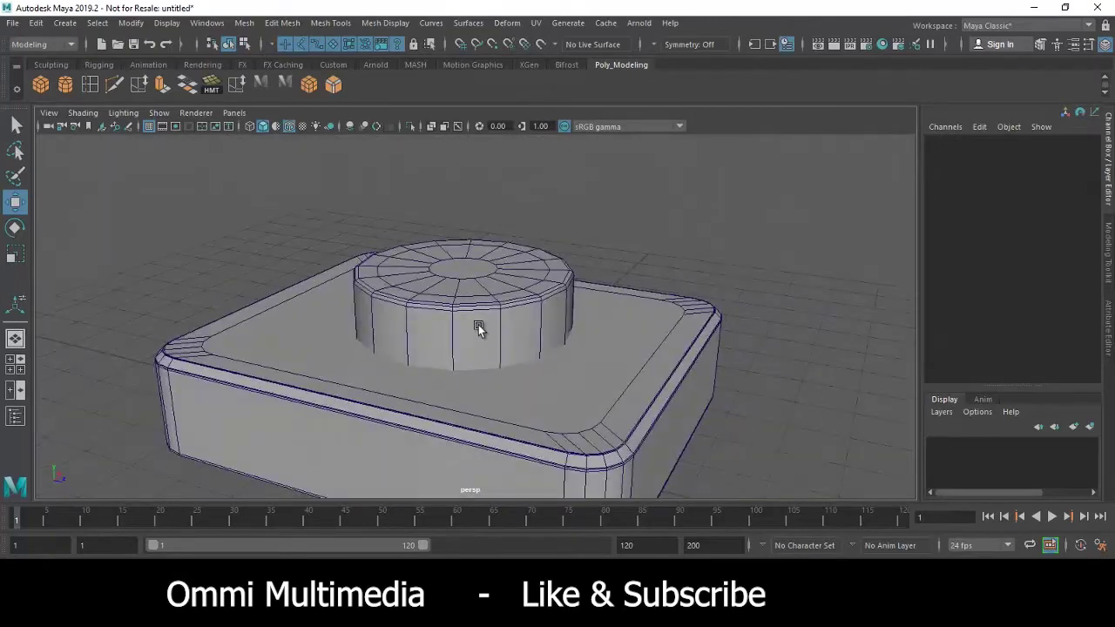
left_click(509, 348)
key("ctrl+1")
mouse_move(537, 319)
left_mouse_down("alt")
mouse_move(560, 336)
mouse_move(532, 311)
left_mouse_up("alt")
right_click(527, 296)
right_click_drag(527, 296, 525, 267)
left_click(600, 354)
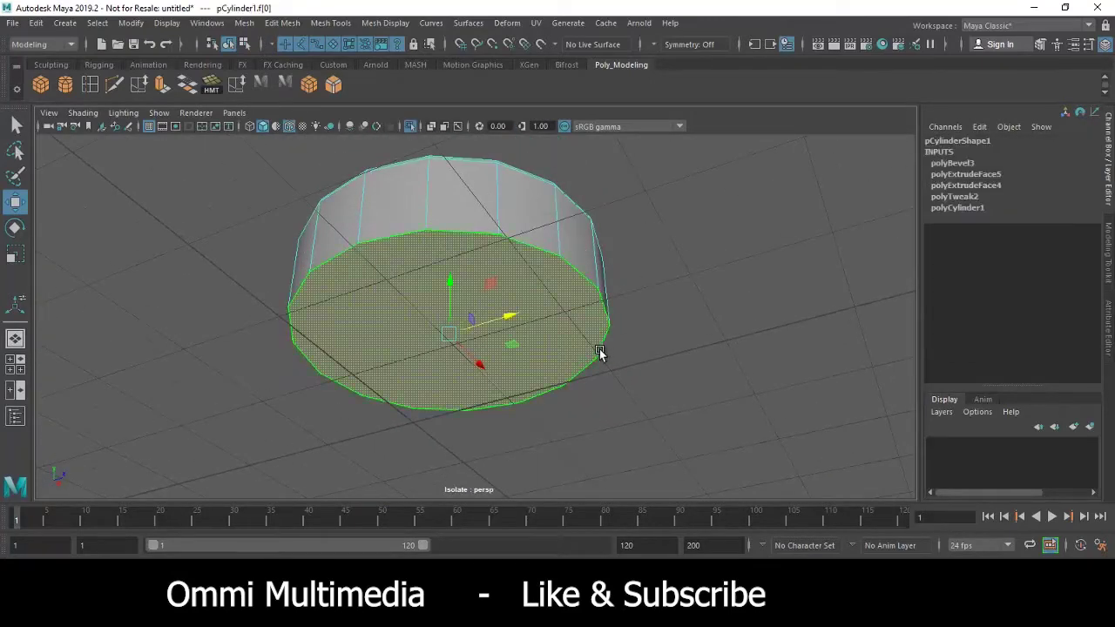
Extrude the bottom face and scale it inward to a small centre disc.
left_click_drag(518, 335, 497, 317, "alt")
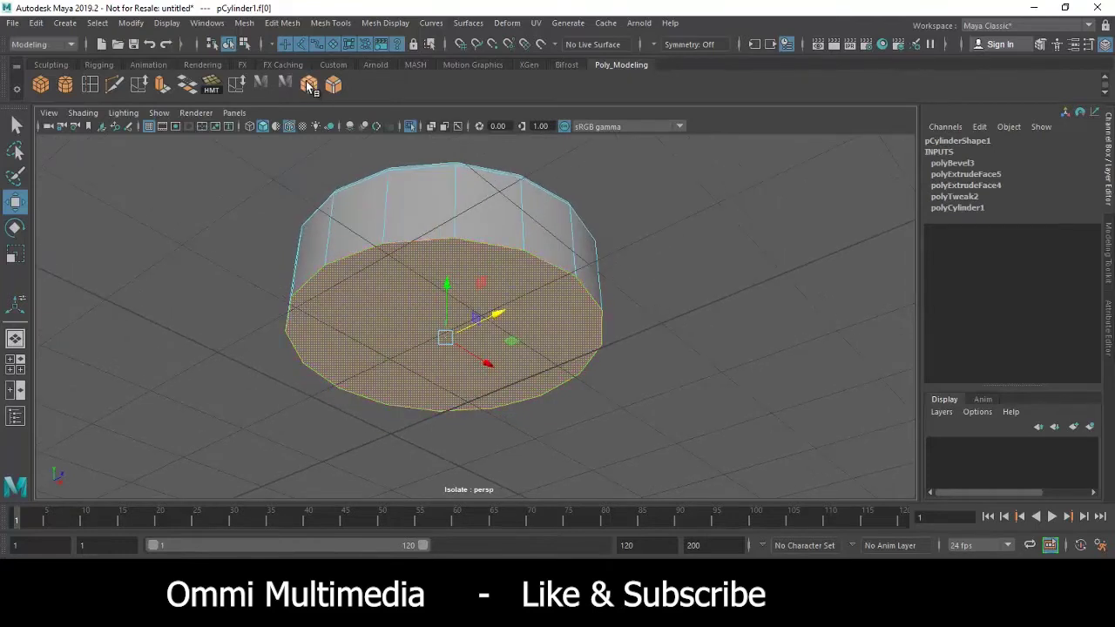
left_click(162, 83)
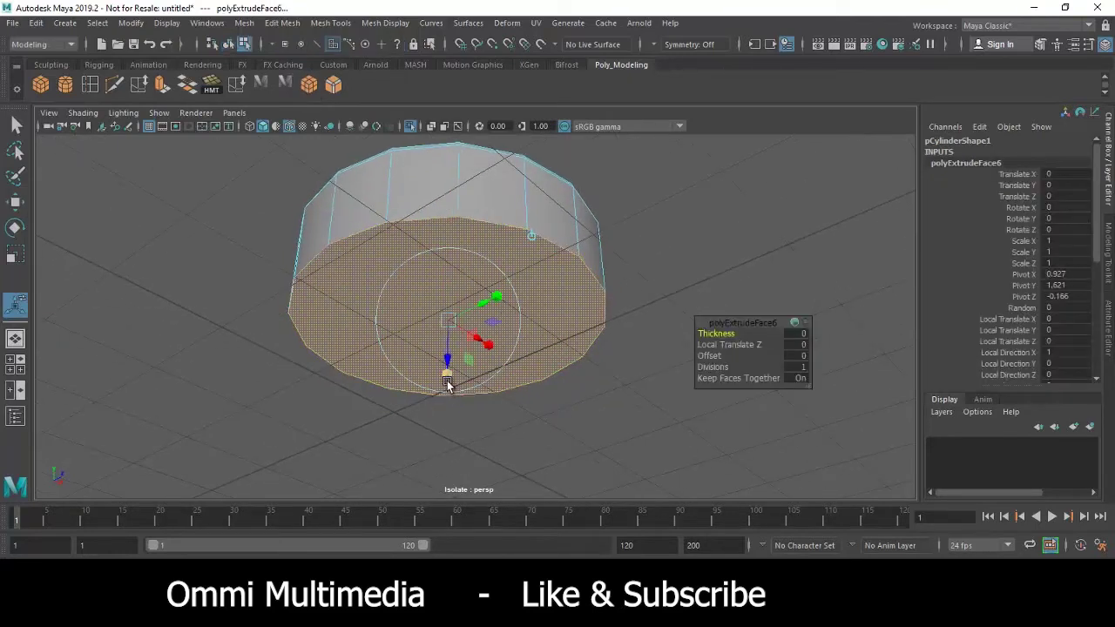
left_click_drag(446, 327, 445, 324)
scroll(444, 286, "up", 2)
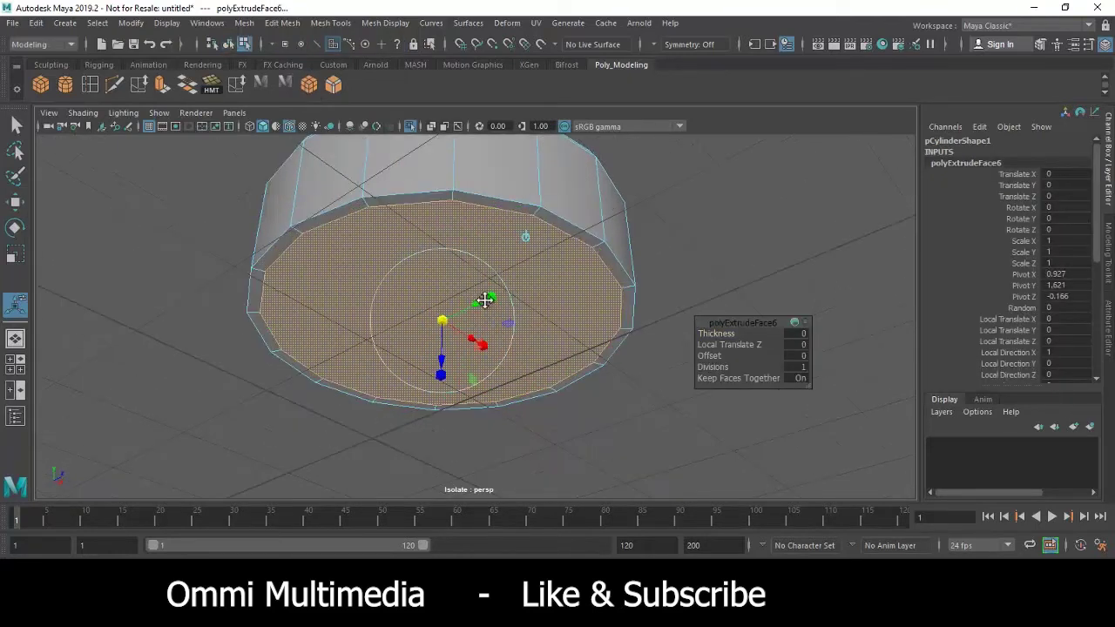
scroll(485, 298, "up", 2)
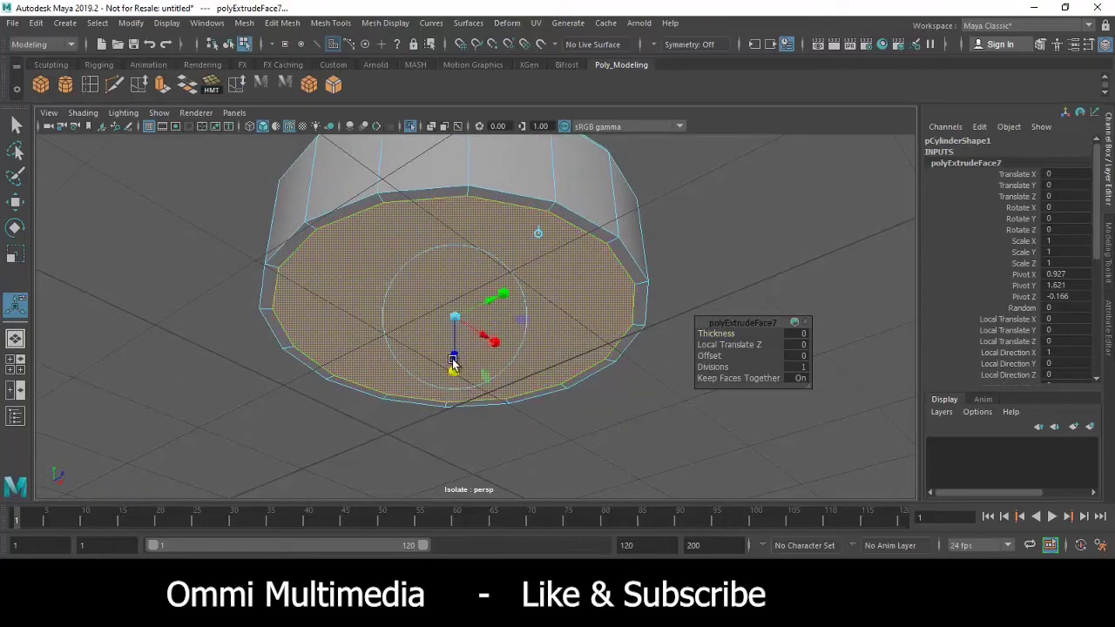
left_click_drag(441, 335, 447, 293)
key("F8")
mouse_move(512, 187)
left_mouse_down("alt")
mouse_move(487, 303)
mouse_move(375, 148)
left_mouse_up("alt")
key("w")
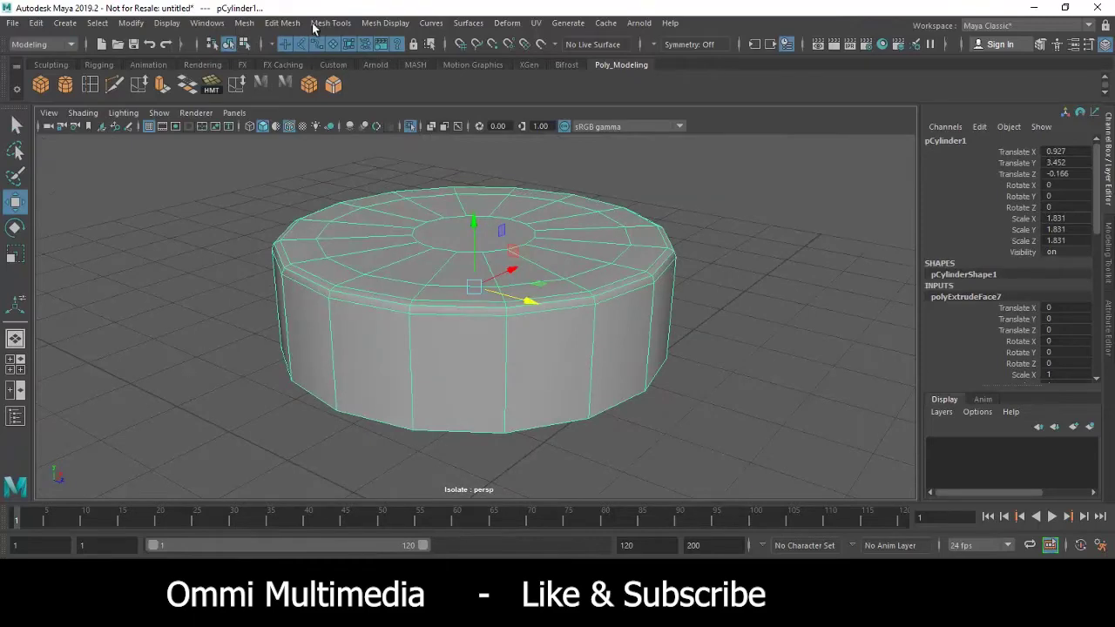
Insert an edge loop around the cylinder just below its rim.
left_click(94, 87)
mouse_move(261, 287)
left_mouse_down("alt")
mouse_move(391, 340)
mouse_move(581, 363)
left_mouse_up("alt")
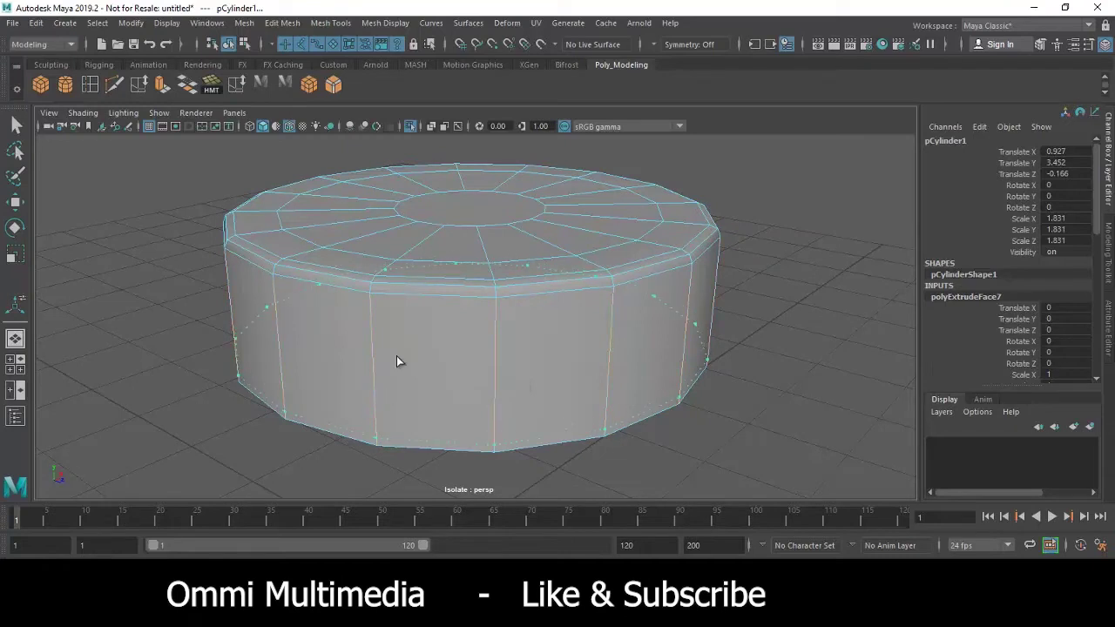
scroll(386, 330, "up", 2)
scroll(343, 372, "up", 3)
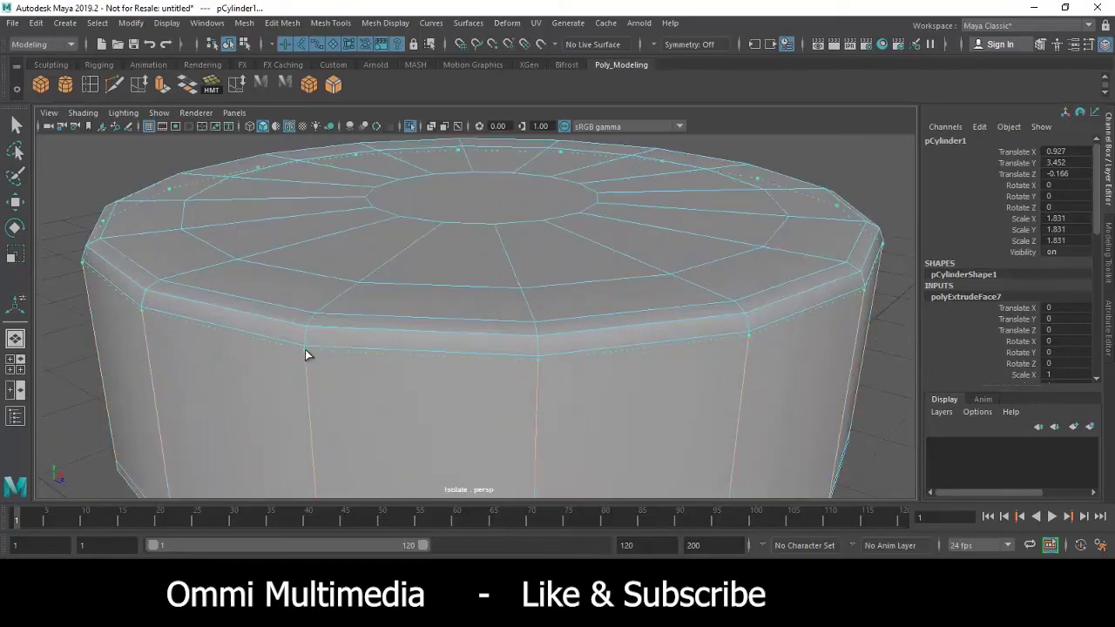
left_click(305, 351)
mouse_move(305, 351)
left_mouse_down("alt")
mouse_move(351, 319)
mouse_move(345, 309)
left_mouse_up("alt")
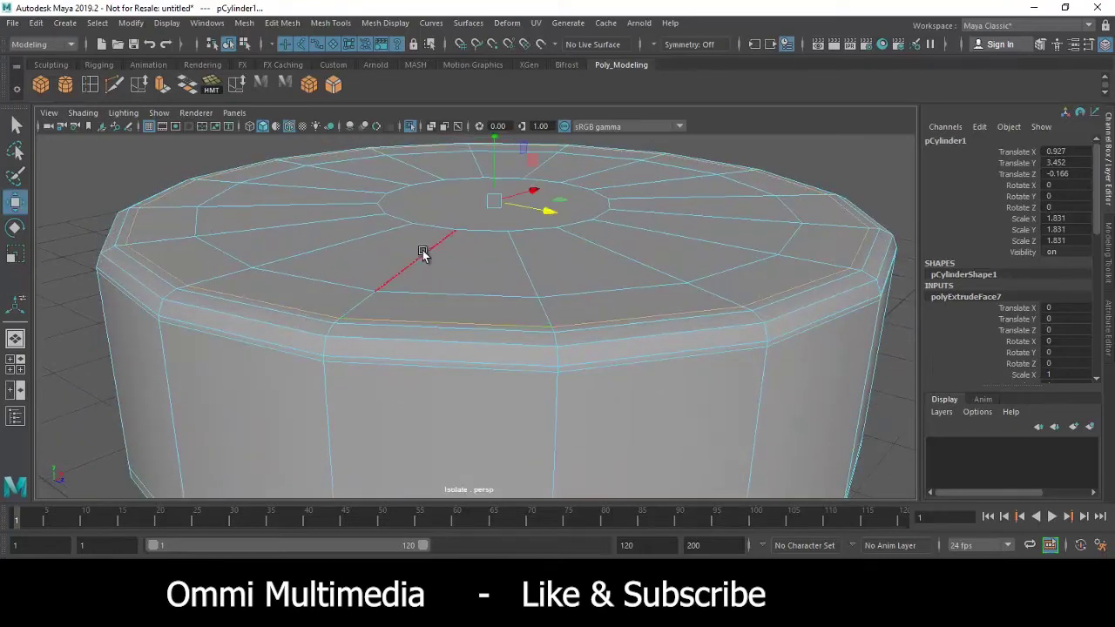
Return to object mode and exit isolate select so the base box shows again.
right_click_drag(422, 252, 487, 207)
scroll(454, 263, "down", 5)
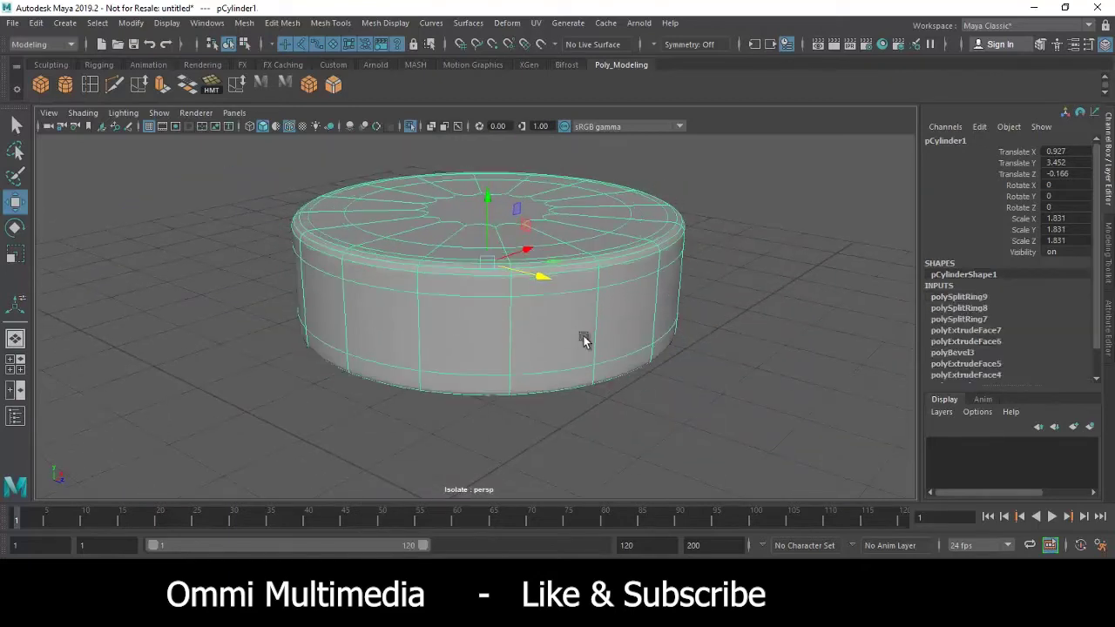
mouse_move(616, 367)
left_mouse_down("alt")
mouse_move(572, 282)
mouse_move(513, 323)
mouse_move(579, 391)
mouse_move(535, 353)
mouse_move(628, 323)
left_mouse_up("alt")
left_click(562, 345)
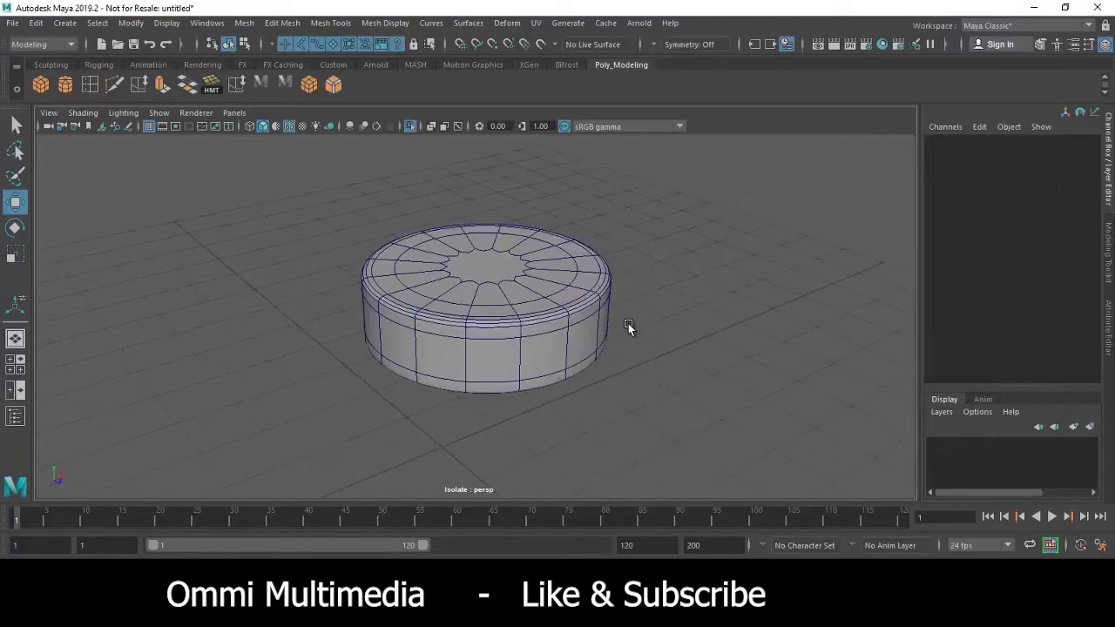
key("ctrl+1")
left_click(514, 330)
scroll(498, 360, "down", 3)
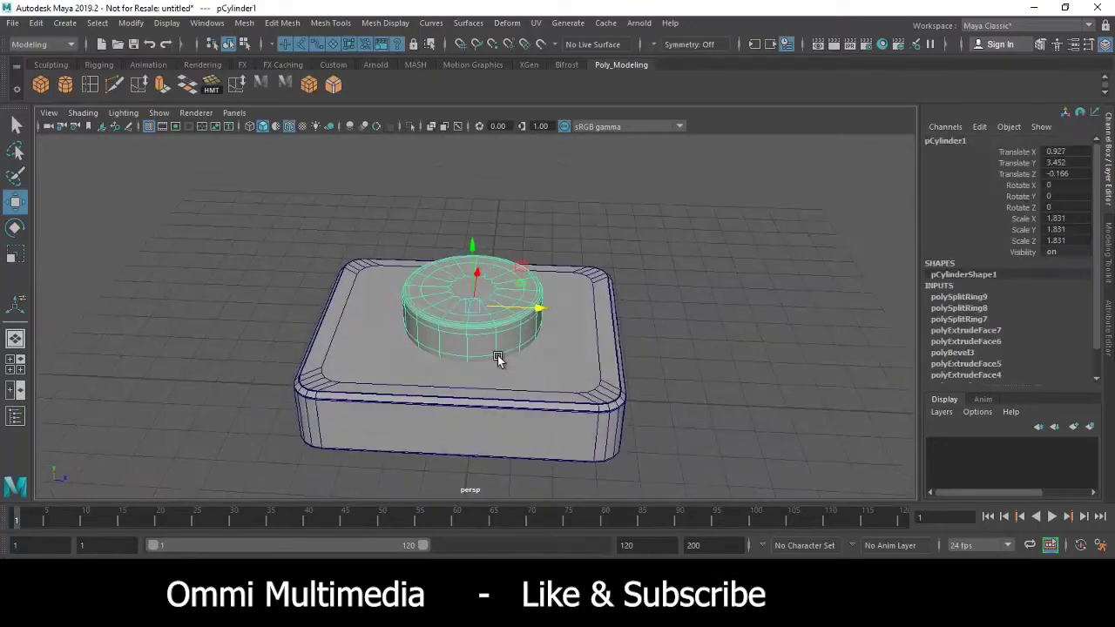
scroll(469, 366, "up", 3)
mouse_move(469, 364)
left_mouse_down("alt")
mouse_move(497, 391)
mouse_move(502, 357)
mouse_move(464, 361)
mouse_move(498, 373)
mouse_move(505, 348)
left_mouse_up("alt")
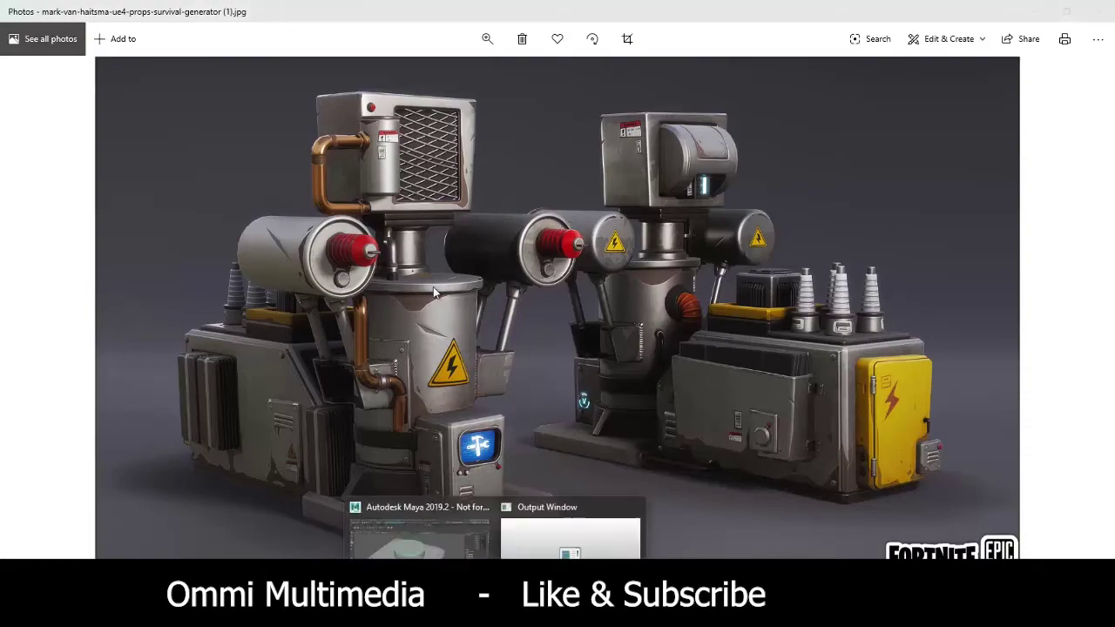
Bring Maya back in front of the reference image and orbit around the cylinder.
left_click(438, 521)
mouse_move(467, 306)
left_mouse_down("alt")
mouse_move(427, 368)
mouse_move(436, 331)
mouse_move(459, 364)
mouse_move(415, 342)
mouse_move(426, 378)
left_mouse_up("alt")
Rotate the cylinder to -8.22 degrees on Y in the top view.
scroll(425, 378, "down", 5)
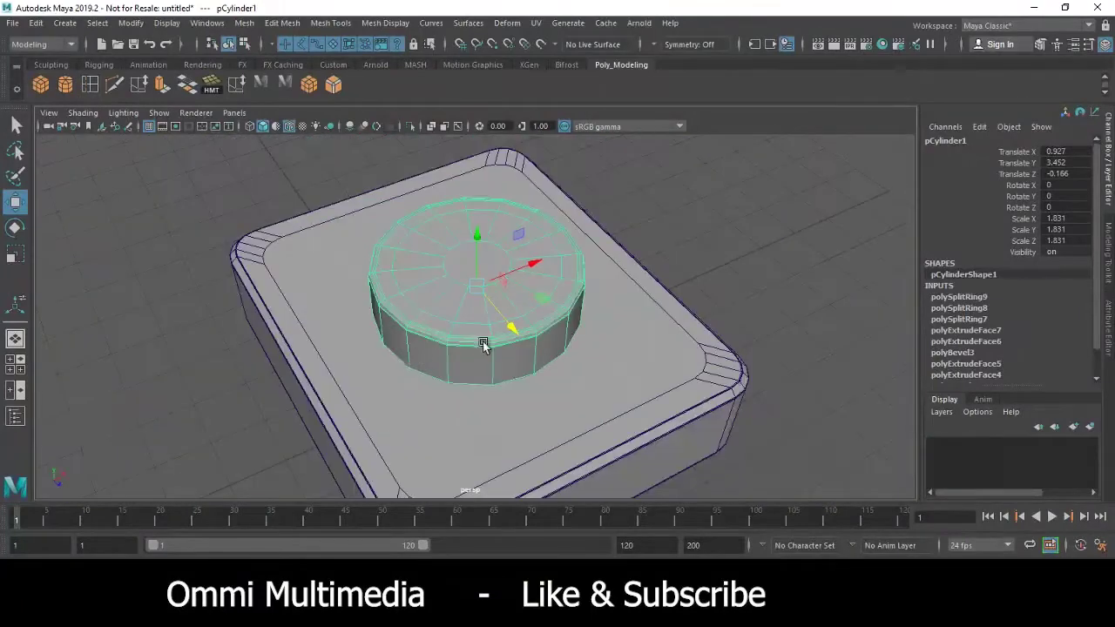
left_click_drag(483, 341, 517, 319, "alt")
key("space")
key("space")
scroll(432, 309, "up", 3)
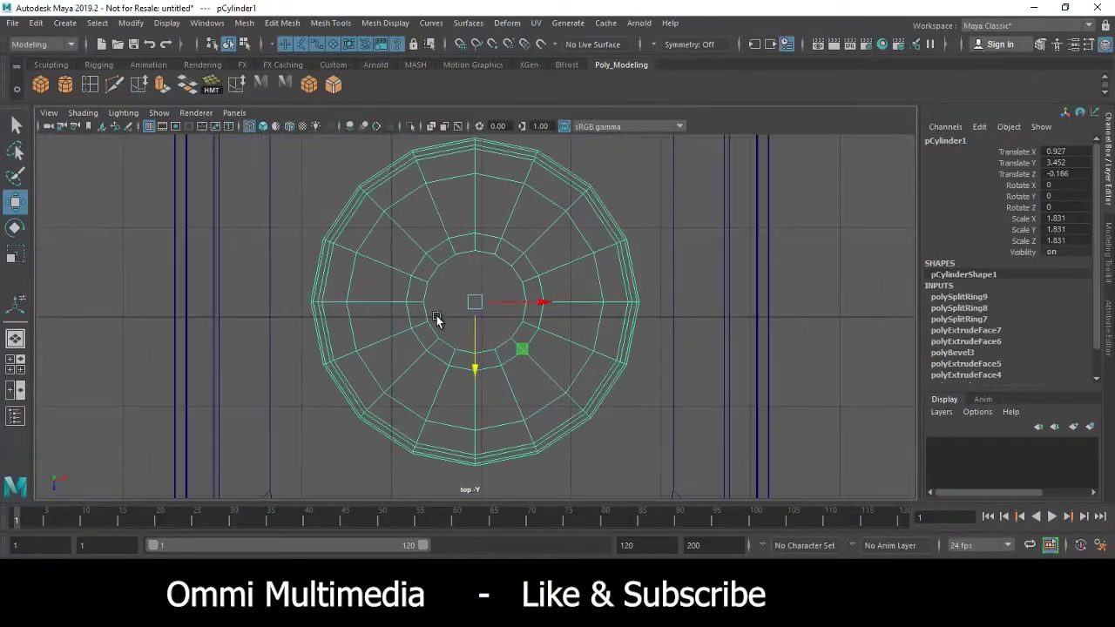
key("e")
left_click_drag(543, 271, 548, 284)
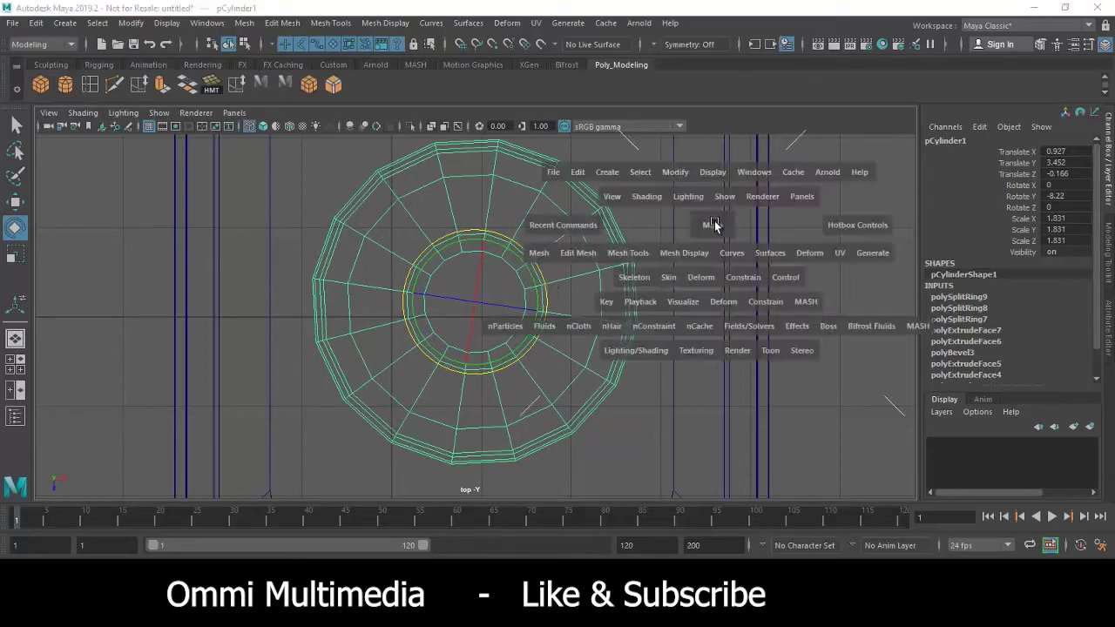
key("space")
key("space")
key("w")
Select one side face of the cylinder and extrude it outward.
scroll(470, 300, "up", 3)
right_click_drag(469, 296, 471, 277)
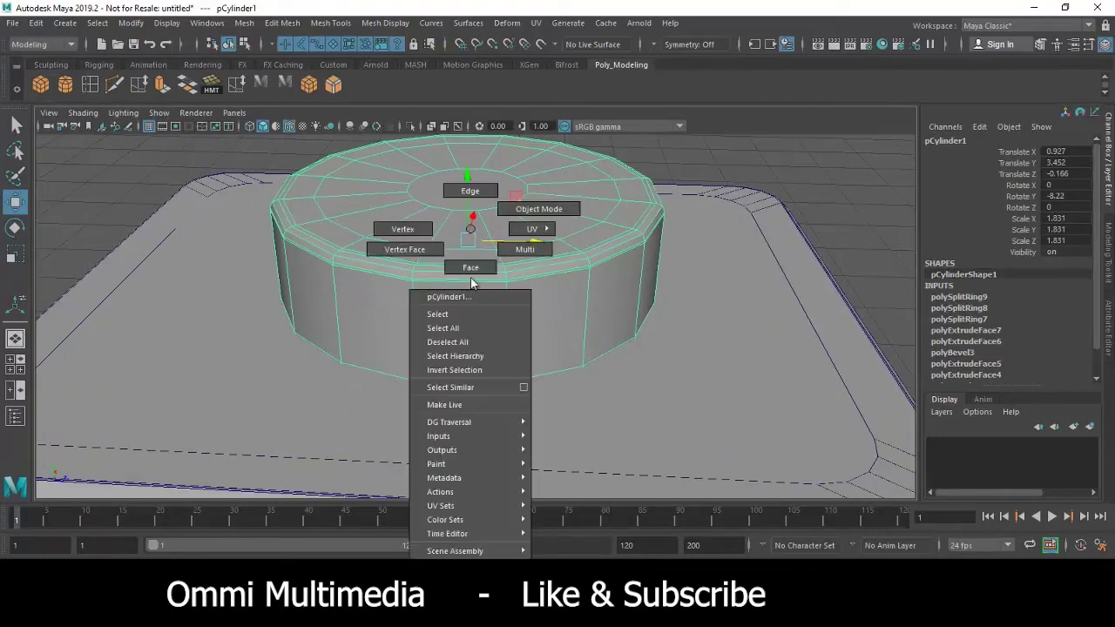
left_click(487, 335)
mouse_move(503, 338)
left_mouse_down("alt")
mouse_move(507, 327)
mouse_move(491, 352)
mouse_move(484, 338)
mouse_move(361, 368)
mouse_move(270, 408)
left_mouse_up("alt")
key("ctrl+e")
Move the extruded block's bottom vertices lower.
left_click_drag(341, 386, 435, 343, "alt")
key("w")
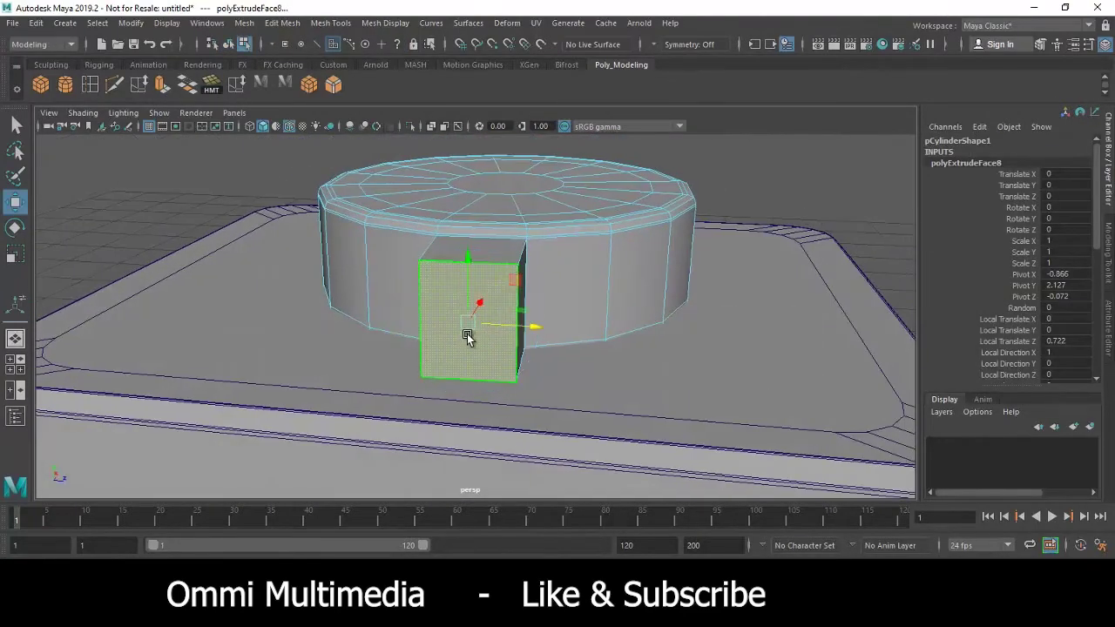
key("F9")
left_click(418, 260)
key("alt+shift")
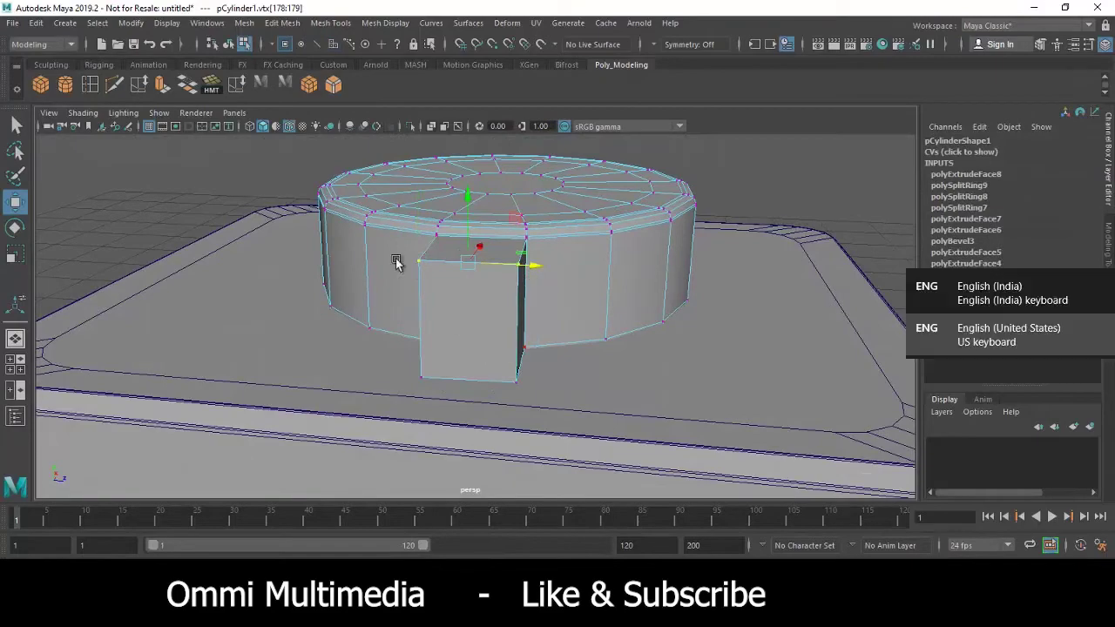
left_click_drag(458, 209, 461, 274)
Orbit to inspect the extruded block from the left and above, then return to Maya.
mouse_move(574, 357)
left_mouse_down("alt")
mouse_move(440, 331)
mouse_move(390, 341)
left_mouse_up("alt")
mouse_move(349, 304)
left_mouse_down("alt")
mouse_move(557, 348)
mouse_move(552, 378)
mouse_move(418, 336)
mouse_move(383, 305)
left_mouse_up("alt")
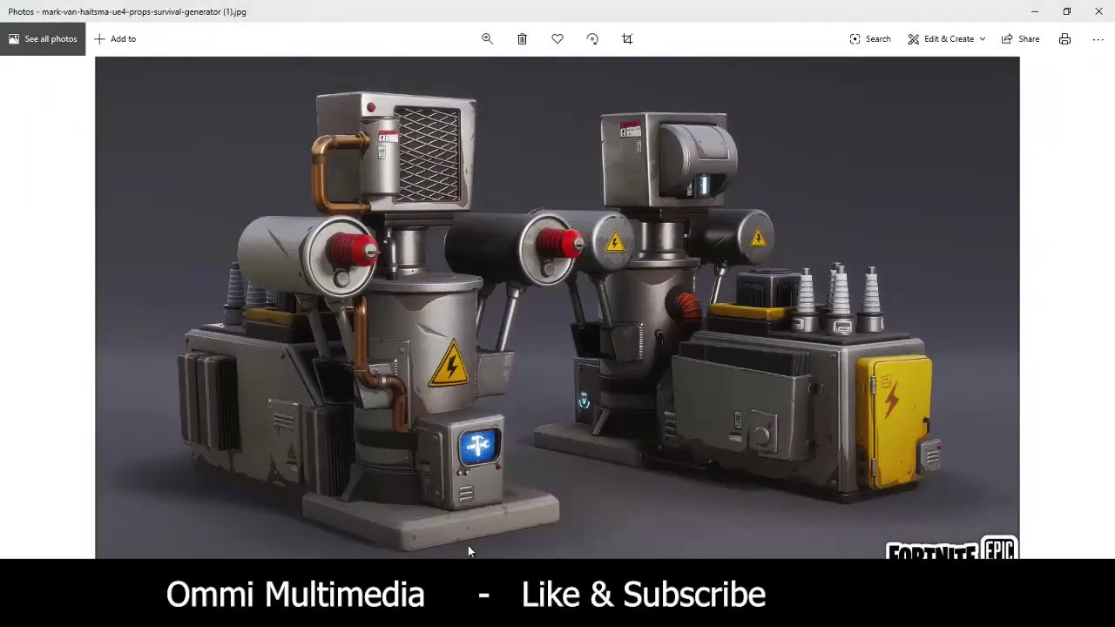
left_click(410, 544)
Select the block's corner vertices in wireframe and slide them along X and slightly down.
mouse_move(427, 349)
left_mouse_down("alt")
mouse_move(517, 299)
mouse_move(493, 342)
mouse_move(420, 293)
mouse_move(451, 293)
mouse_move(409, 387)
left_mouse_up("alt")
scroll(494, 342, "down", 3)
left_click_drag(397, 493, 397, 493)
mouse_move(397, 493)
left_mouse_down("alt")
mouse_move(454, 397)
mouse_move(468, 287)
left_mouse_up("alt")
key("4")
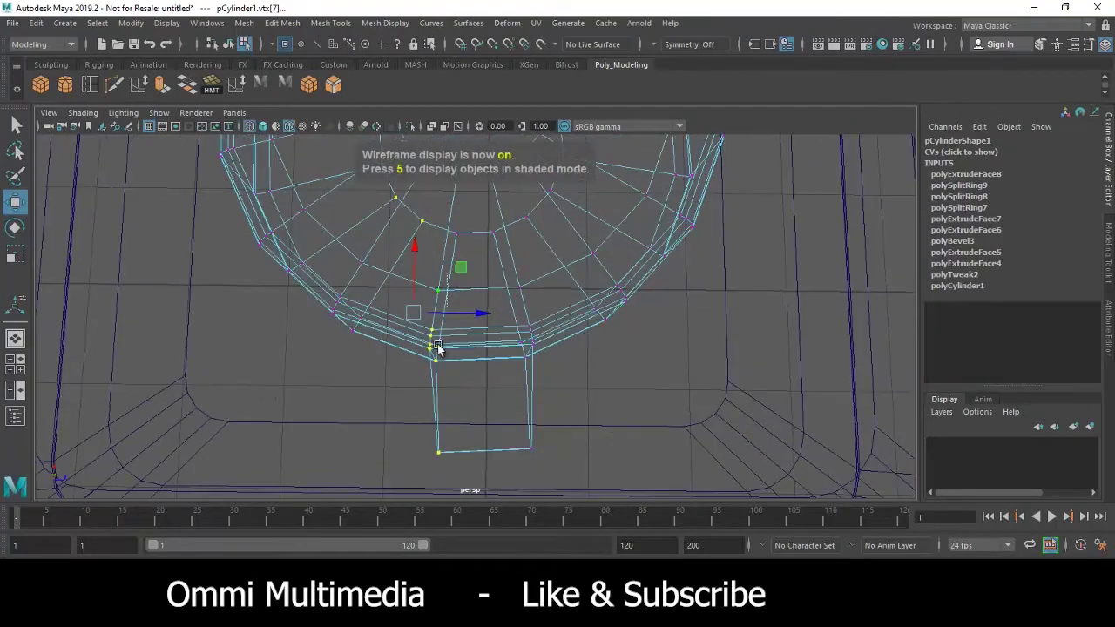
mouse_move(399, 545)
left_mouse_down("alt")
mouse_move(492, 372)
mouse_move(505, 378)
left_mouse_up("alt")
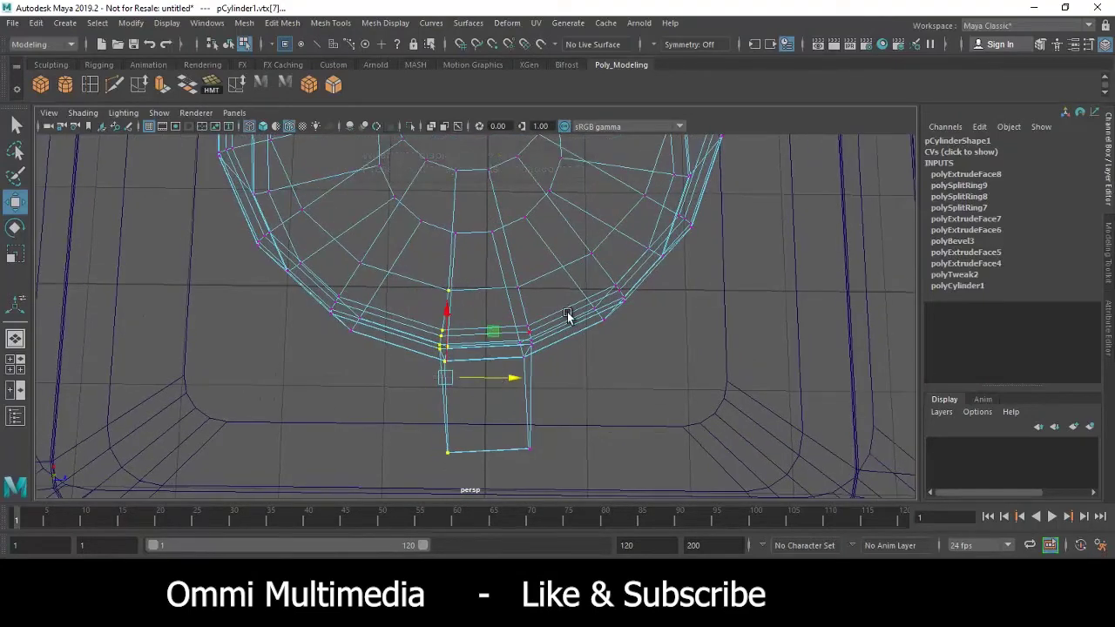
mouse_move(567, 316)
left_mouse_down("alt")
mouse_move(550, 304)
mouse_move(563, 386)
mouse_move(498, 390)
left_mouse_up("alt")
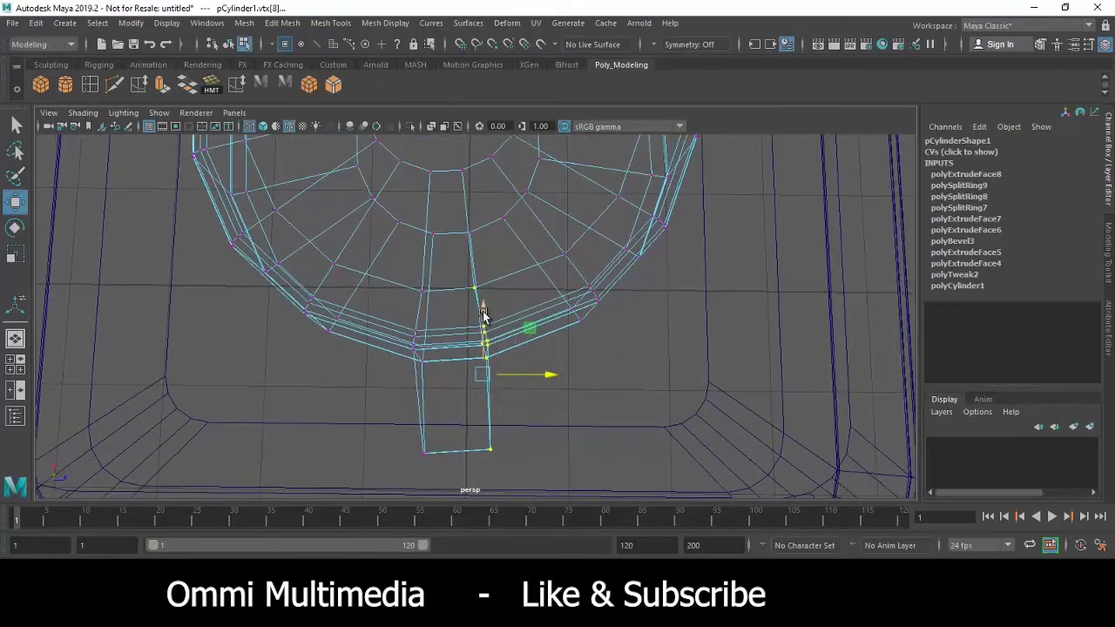
left_click_drag(483, 313, 496, 309)
Taper the block by shifting its bottom edge and left and right vertex columns along X.
right_click_drag(426, 295, 457, 275, "alt")
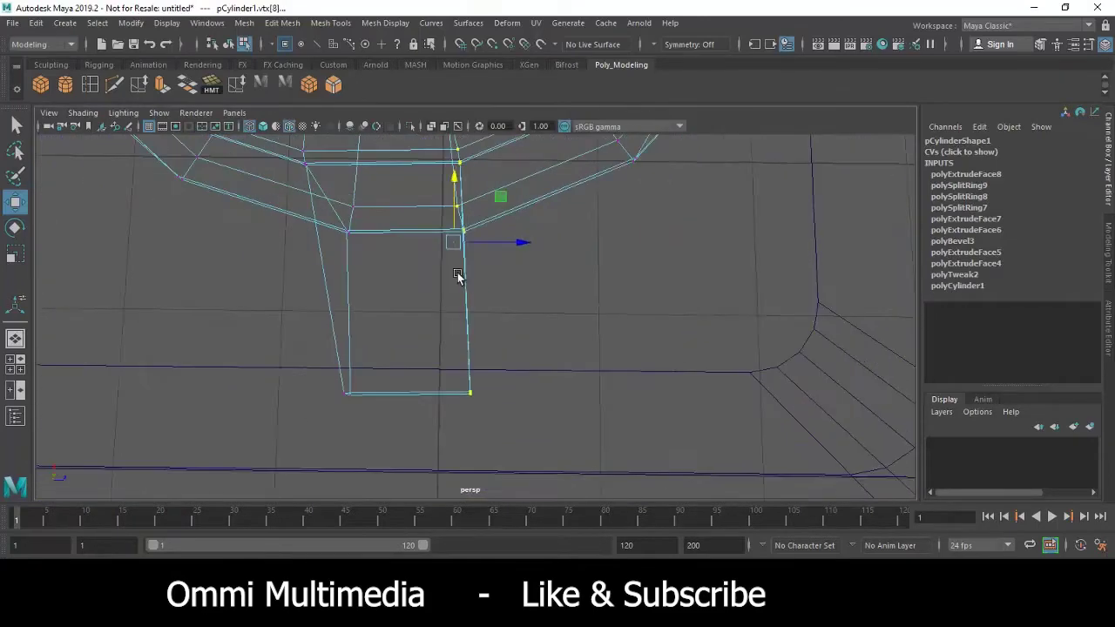
left_click(508, 243)
left_click_drag(502, 266, 570, 331, "alt")
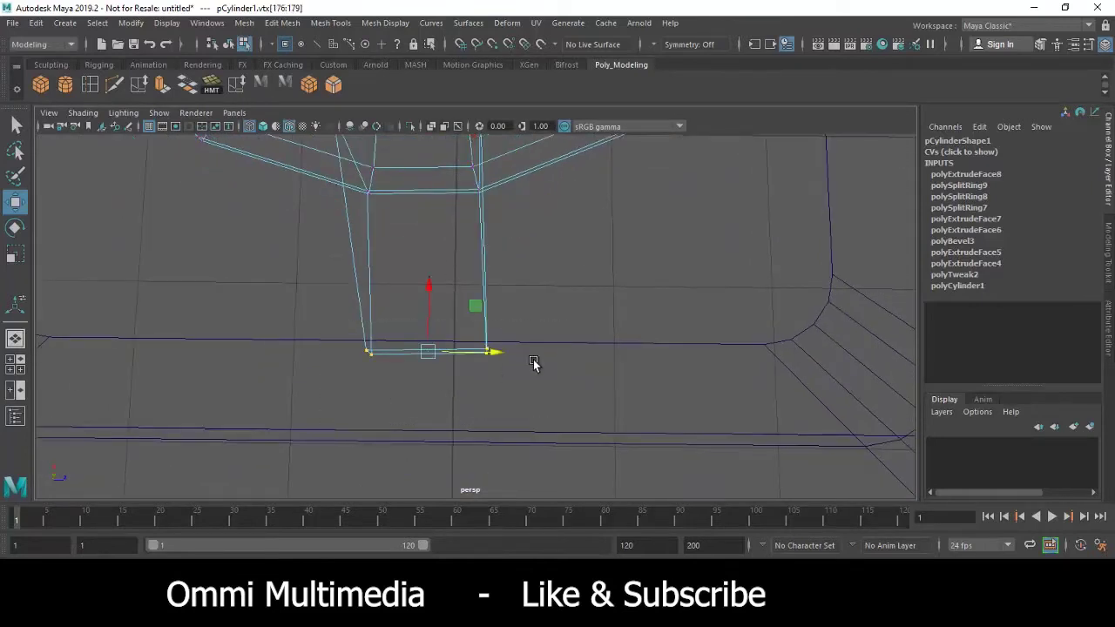
left_click_drag(498, 352, 494, 352)
left_click_drag(391, 224, 407, 187, "alt")
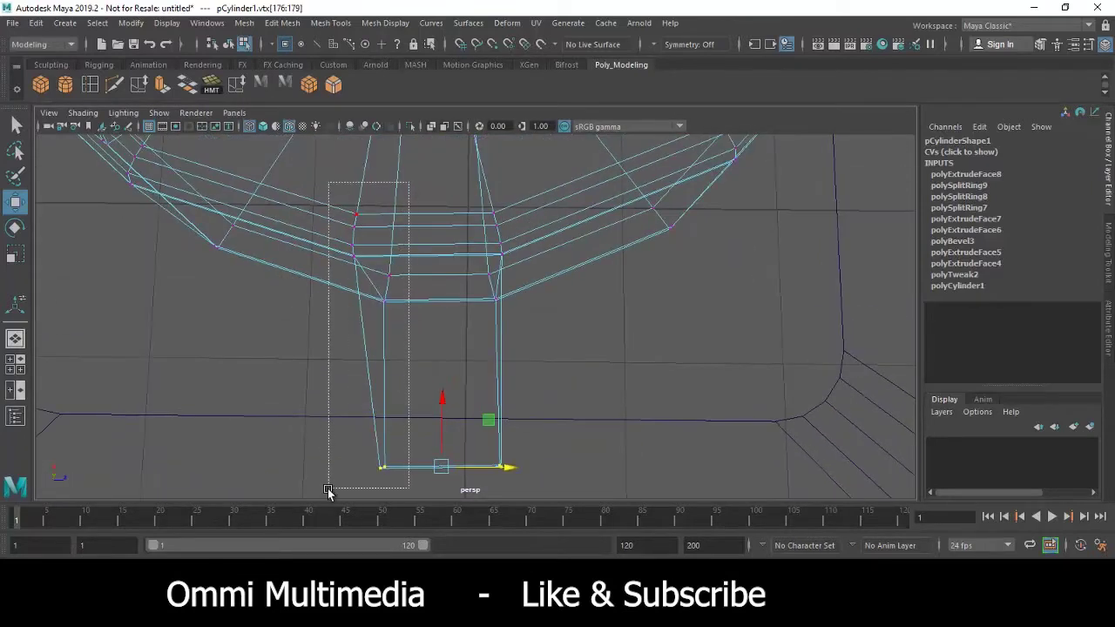
left_click_drag(327, 490, 329, 490)
left_click_drag(436, 354, 444, 359)
left_click_drag(503, 324, 517, 174, "alt")
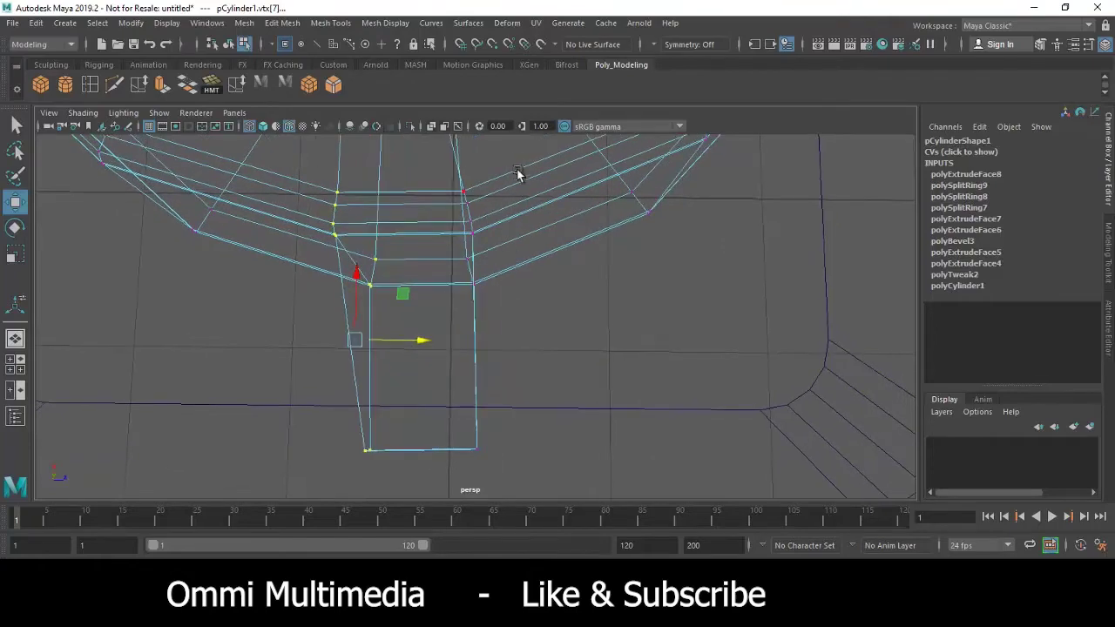
left_click_drag(447, 490, 446, 491)
left_click_drag(529, 340, 516, 339)
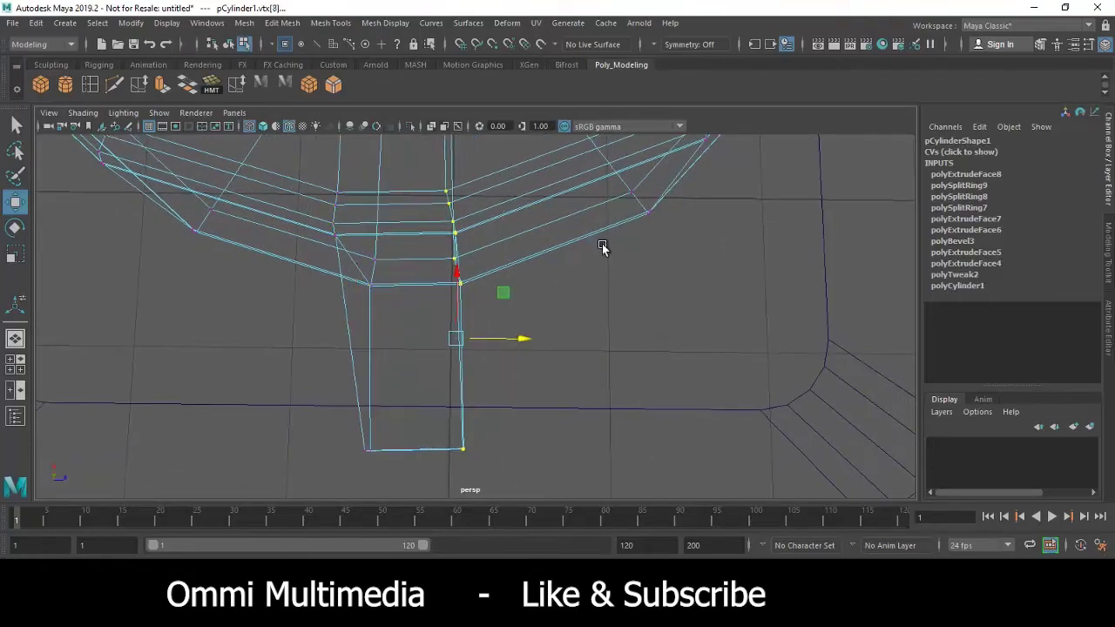
Return to shaded display and object mode, then orbit to a low angle on the fin.
mouse_move(685, 241)
left_mouse_down("alt")
mouse_move(552, 264)
mouse_move(532, 242)
mouse_move(480, 345)
left_mouse_up("alt")
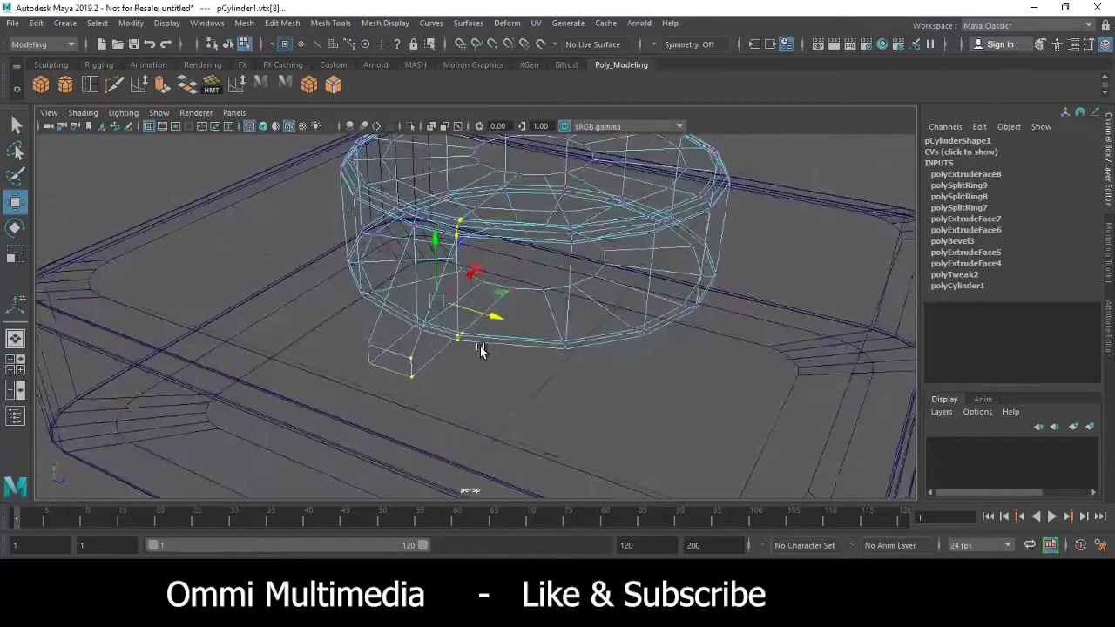
key("5")
scroll(479, 346, "down", 3)
scroll(485, 316, "up", 5)
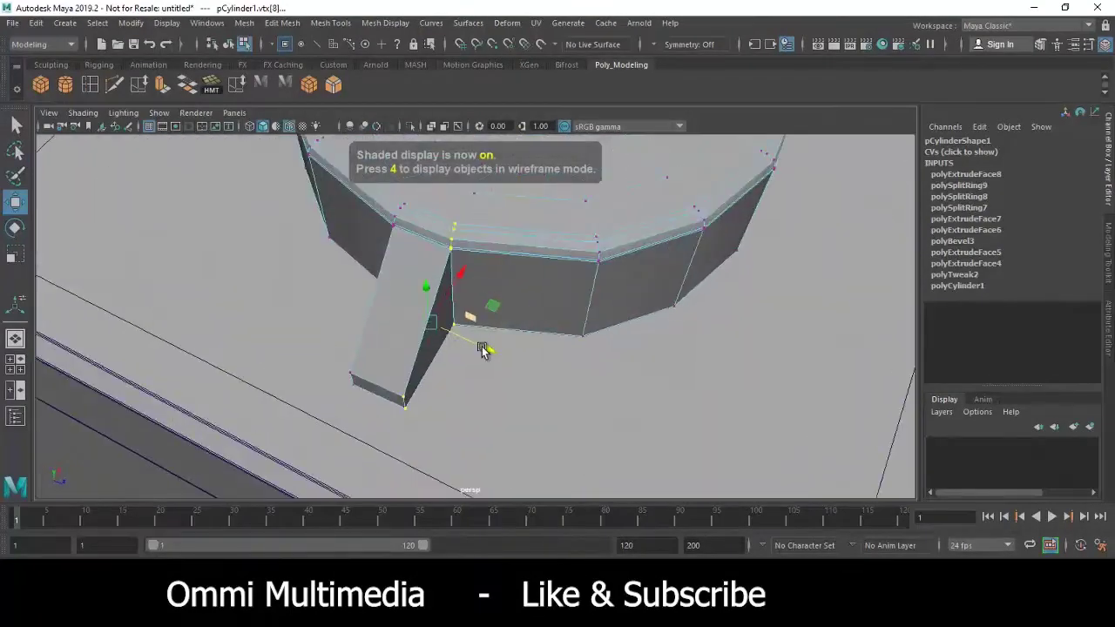
scroll(488, 348, "up", 2)
right_click_drag(505, 261, 597, 207)
scroll(480, 339, "down", 5)
mouse_move(480, 340)
left_mouse_down("alt")
mouse_move(592, 304)
mouse_move(510, 313)
mouse_move(522, 348)
mouse_move(547, 367)
mouse_move(460, 291)
mouse_move(418, 316)
mouse_move(468, 304)
mouse_move(410, 344)
left_mouse_up("alt")
scroll(409, 344, "up", 5)
scroll(468, 348, "up", 3)
scroll(443, 363, "up", 3)
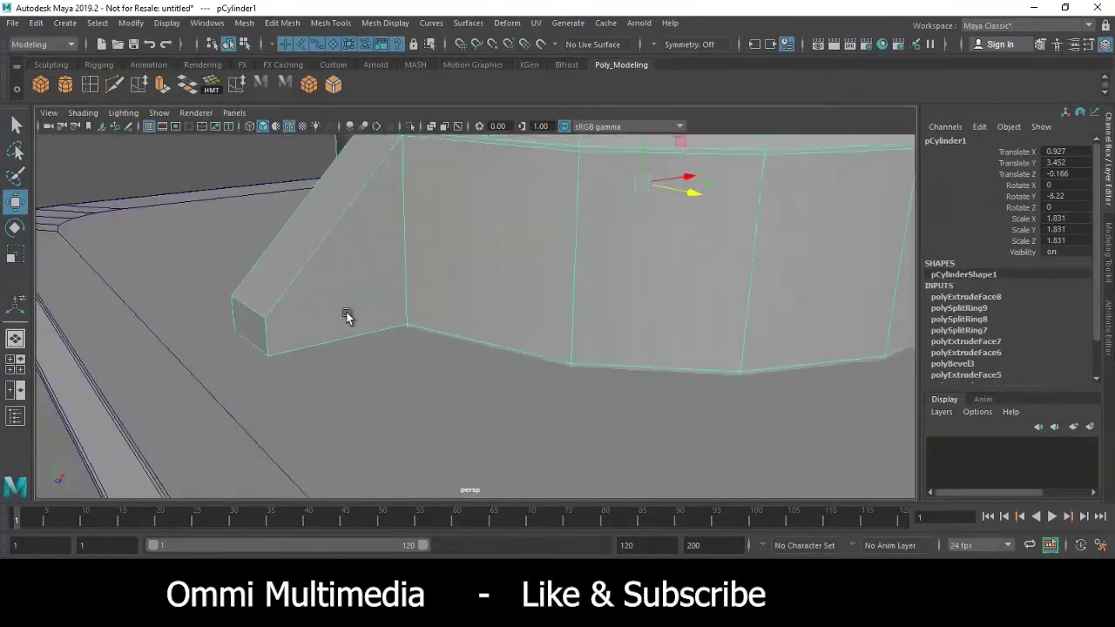
mouse_move(348, 313)
left_mouse_down("alt")
mouse_move(450, 350)
mouse_move(557, 354)
mouse_move(592, 368)
mouse_move(430, 325)
mouse_move(577, 361)
left_mouse_up("alt")
Check the reference, then slide the fin's lower vertices outward along X.
key("F9")
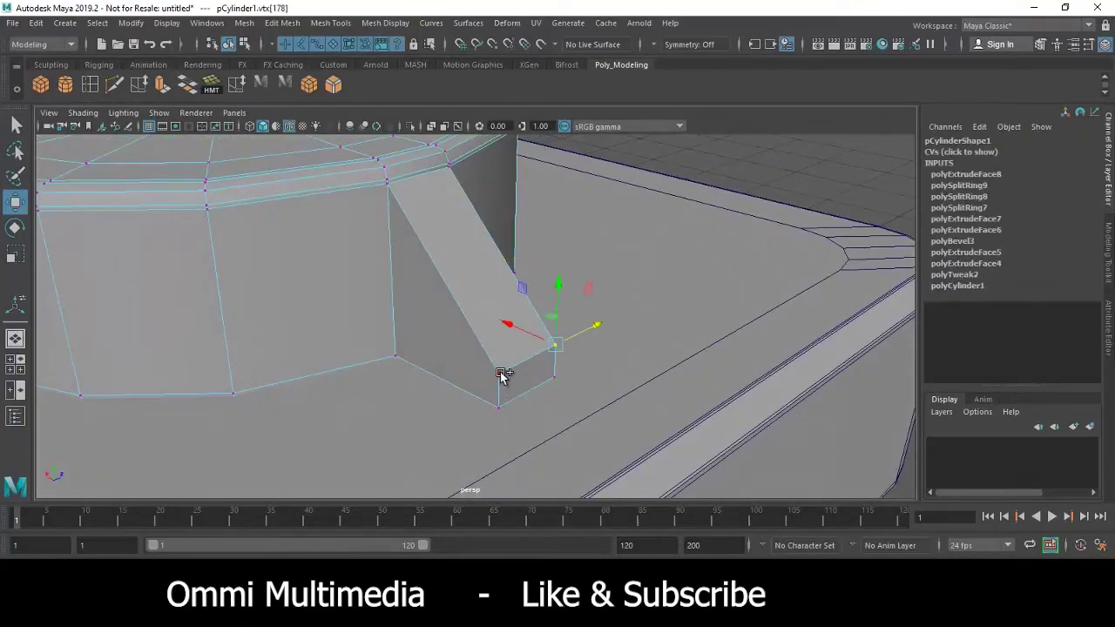
key("alt+Tab")
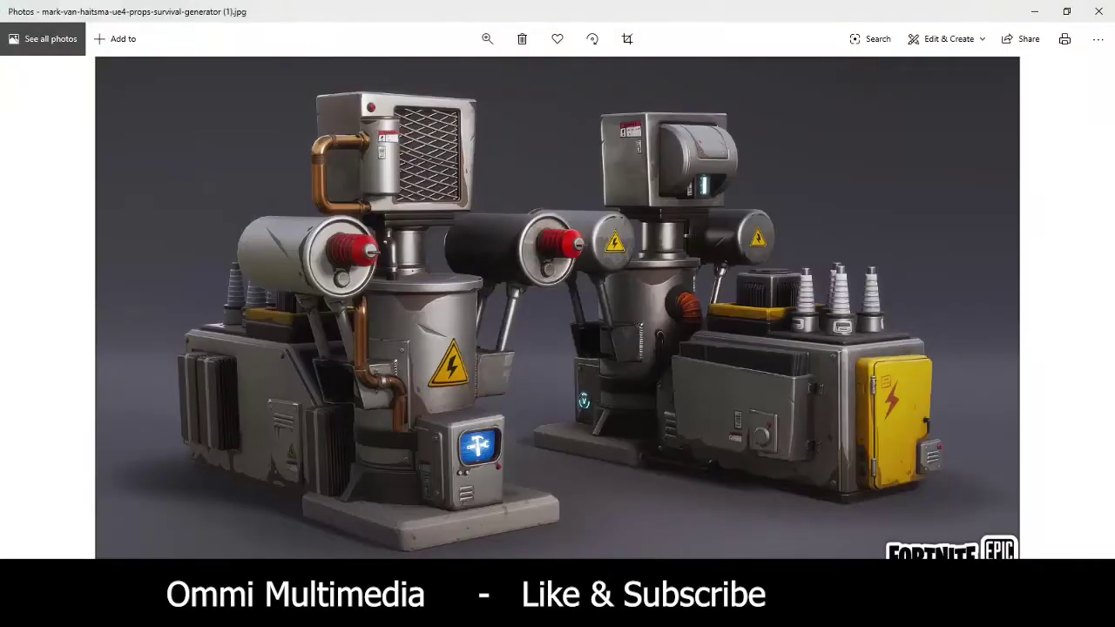
key("alt+Tab")
mouse_move(520, 319)
left_mouse_down()
mouse_move(540, 339)
mouse_move(583, 251)
left_mouse_up()
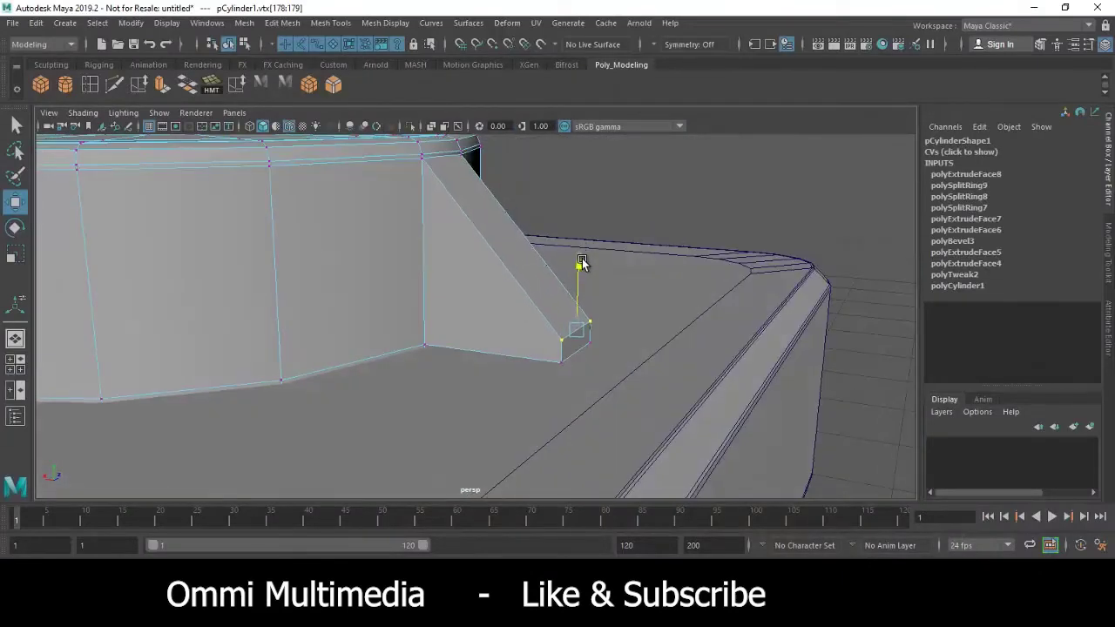
left_click_drag(581, 307, 628, 322, "alt")
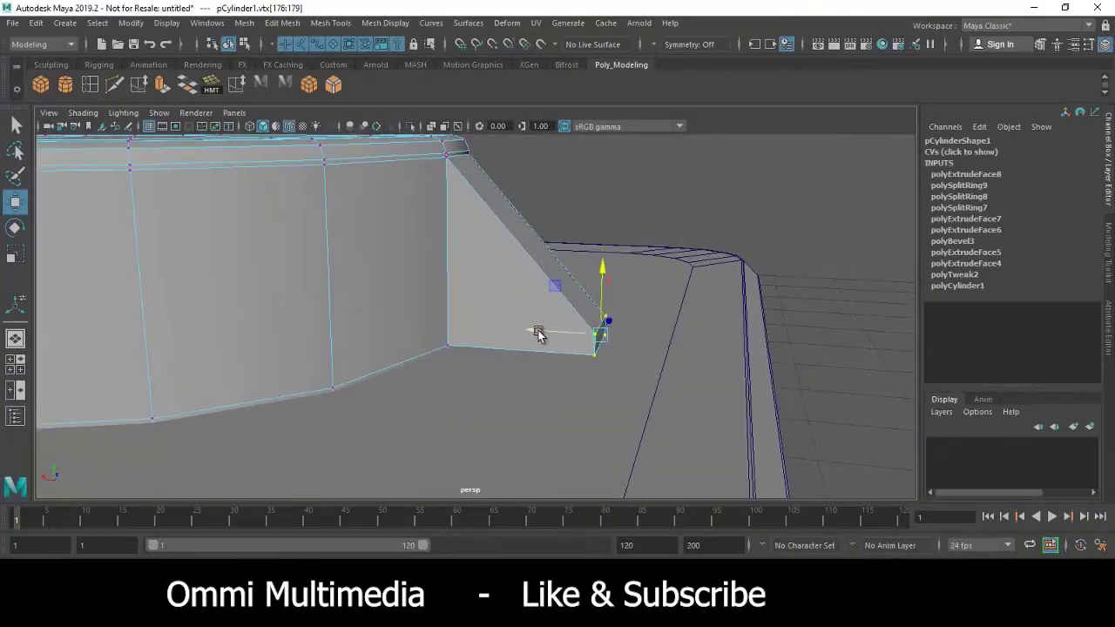
mouse_move(537, 334)
left_mouse_down()
mouse_move(572, 339)
mouse_move(349, 316)
mouse_move(443, 351)
mouse_move(438, 360)
left_mouse_up()
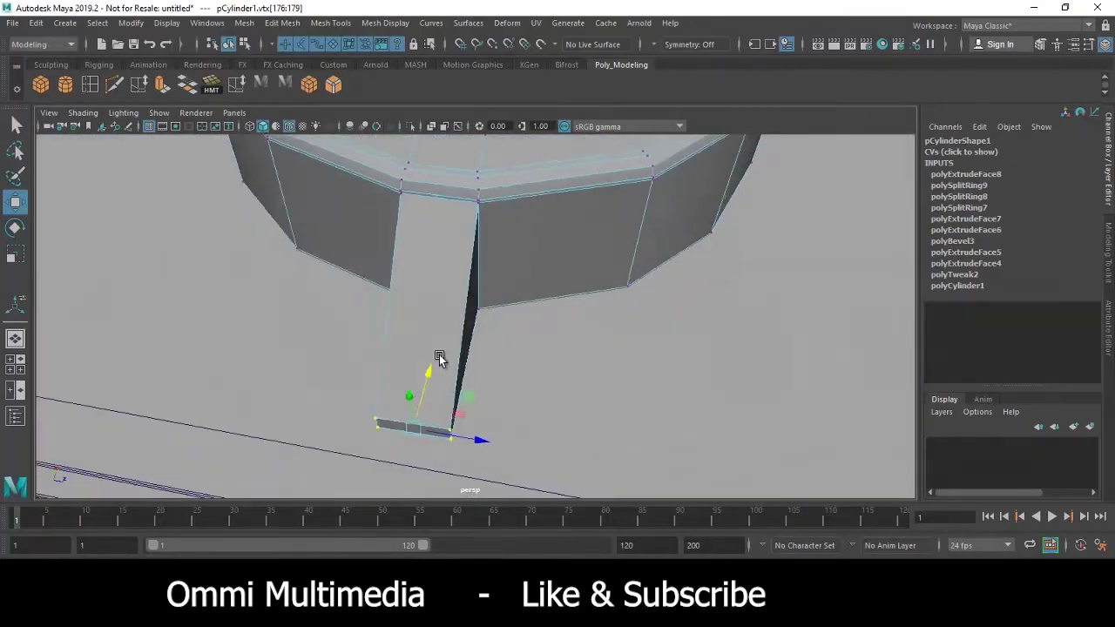
right_click_drag(428, 228, 456, 294)
scroll(456, 295, "up", 3)
scroll(463, 331, "up", 1)
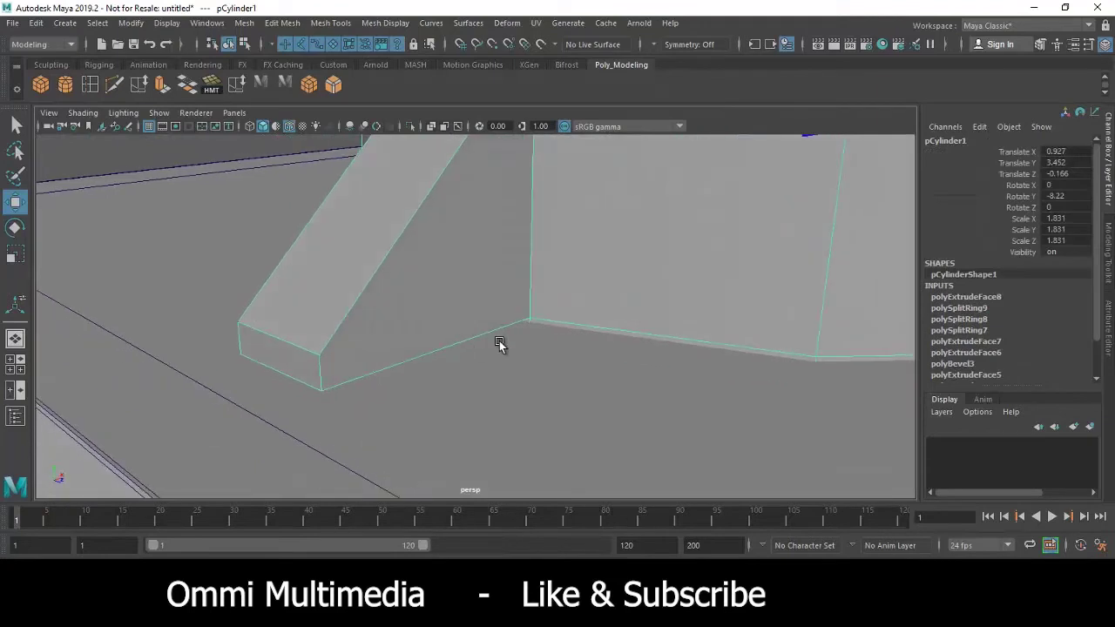
Insert support edge loops along the bottom and lower edges near the fin.
left_click(331, 24)
left_click(385, 128)
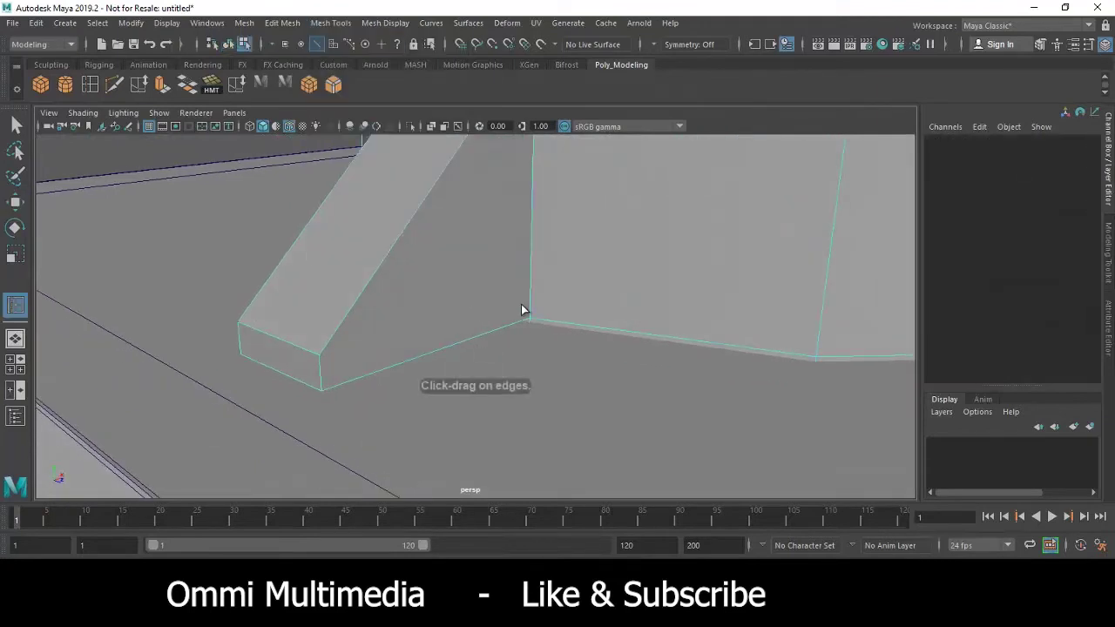
left_click_drag(534, 306, 533, 318)
mouse_move(401, 276)
left_mouse_down("alt")
mouse_move(406, 299)
mouse_move(362, 347)
left_mouse_up("alt")
mouse_move(447, 264)
left_mouse_down("alt")
mouse_move(443, 287)
mouse_move(510, 291)
left_mouse_up("alt")
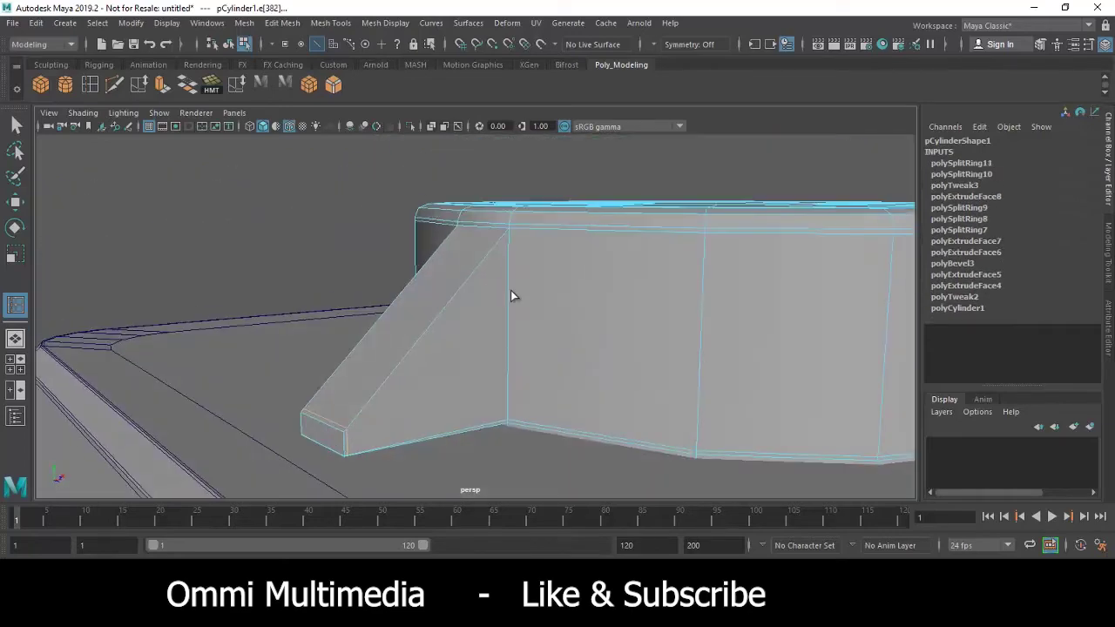
left_click(508, 238)
scroll(503, 254, "up", 3)
scroll(475, 295, "up", 2)
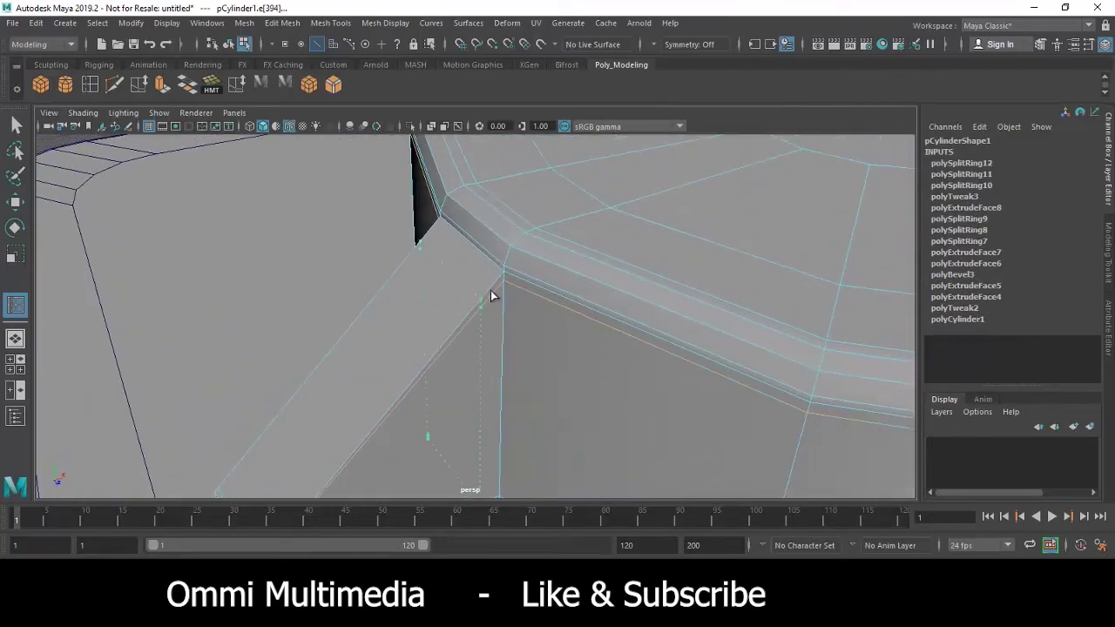
Add vertical and cross edge loops across the fin's bottom, totalling six new loops.
left_click(500, 279)
scroll(500, 300, "down", 3)
mouse_move(499, 310)
left_mouse_down("alt")
mouse_move(497, 361)
mouse_move(491, 349)
left_mouse_up("alt")
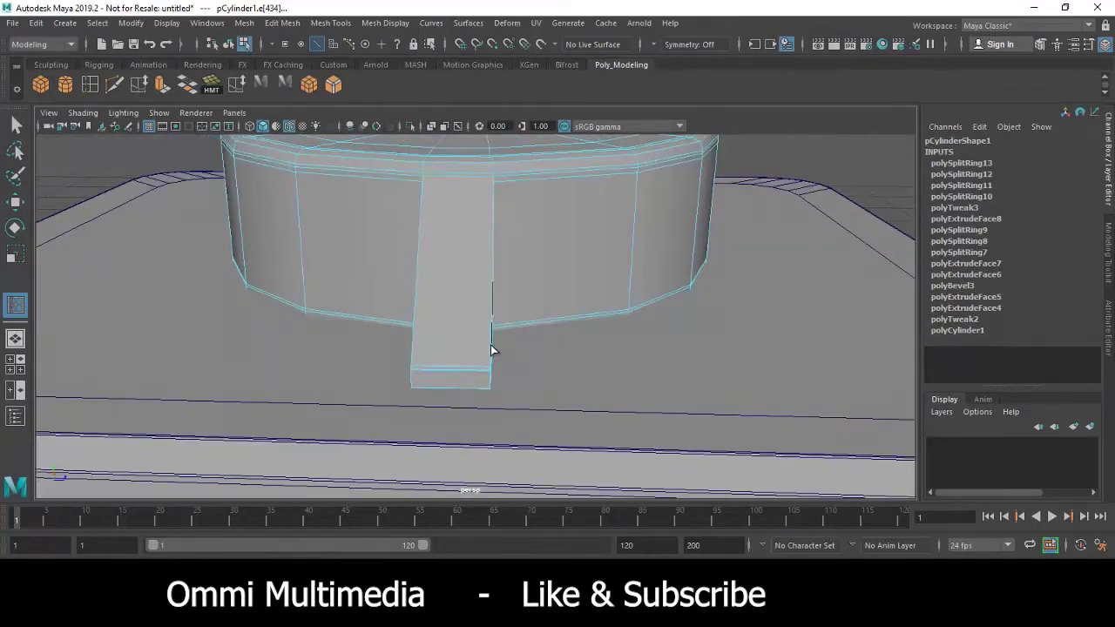
left_click(420, 376)
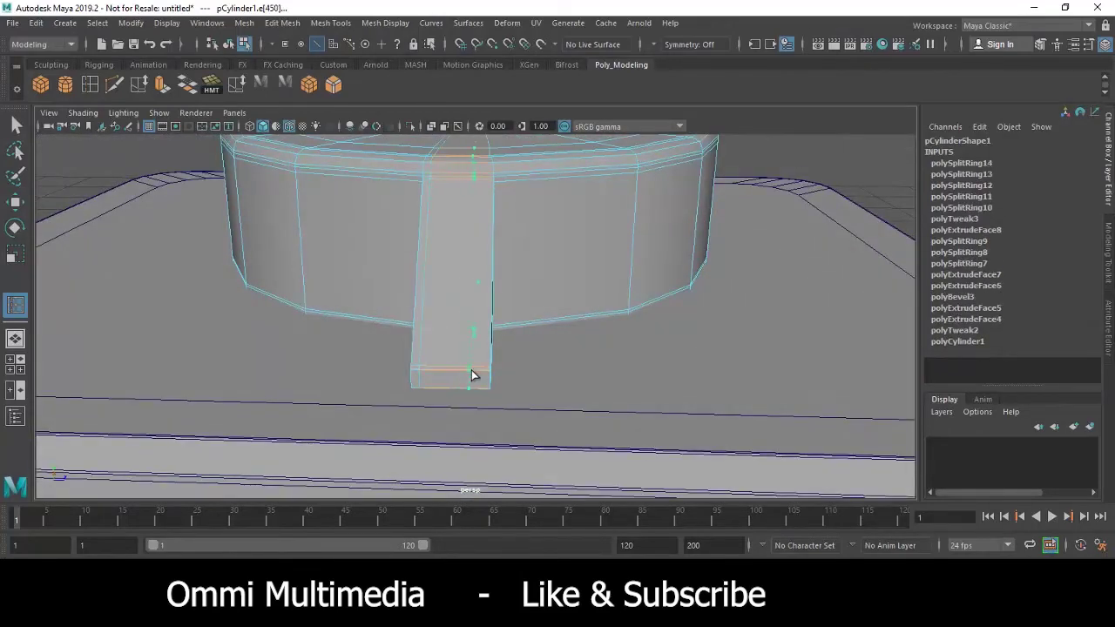
left_click(485, 377)
mouse_move(600, 319)
left_mouse_down("alt")
mouse_move(488, 266)
mouse_move(497, 316)
left_mouse_up("alt")
left_click(475, 267)
Orbit around the cylinder to inspect its single braced side tab.
key("w")
right_click_drag(497, 244, 574, 211)
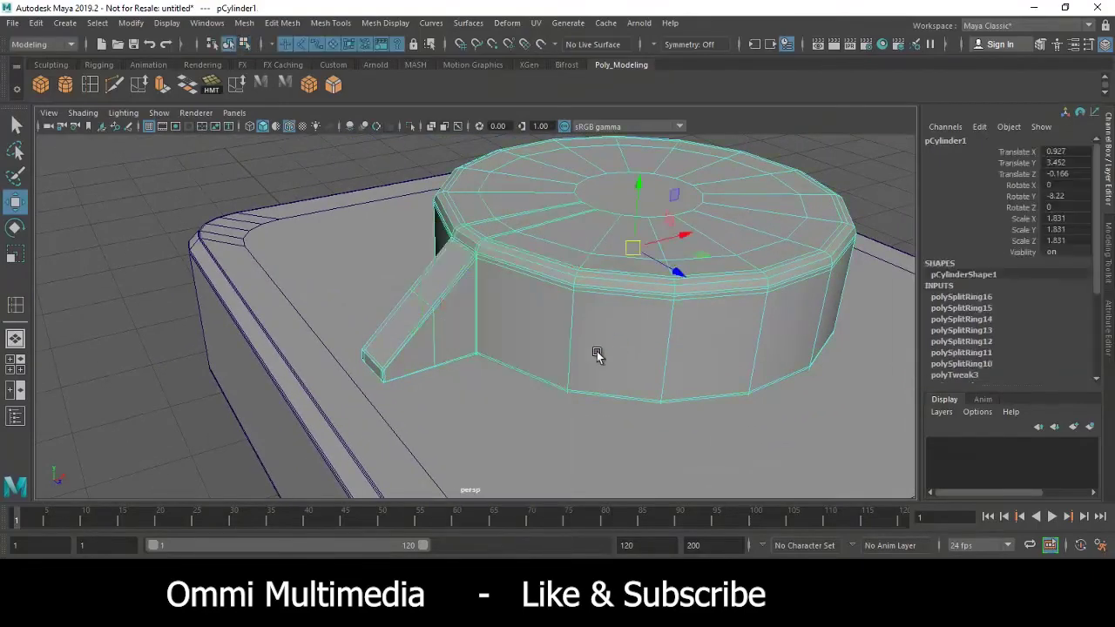
left_click_drag(597, 353, 539, 360, "alt")
left_click_drag(300, 188, 511, 391, "alt")
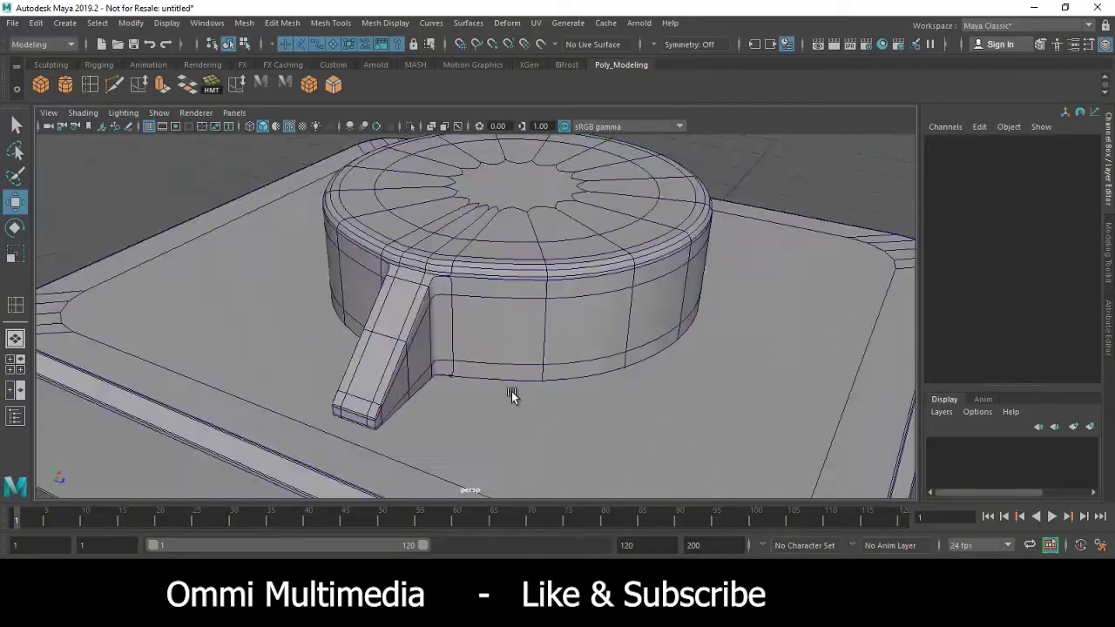
right_click_drag(511, 391, 528, 329, "alt")
left_click_drag(528, 329, 363, 369, "alt")
mouse_move(436, 346)
left_mouse_down("alt")
mouse_move(642, 319)
mouse_move(604, 354)
mouse_move(525, 388)
mouse_move(512, 342)
mouse_move(500, 380)
mouse_move(543, 340)
mouse_move(530, 374)
mouse_move(388, 212)
left_mouse_up("alt")
Select the cylinder, view it from the top orthographic view, and try Mesh > Mirror.
left_click(513, 342)
scroll(522, 374, "down", 5)
key("space")
scroll(492, 300, "down", 5)
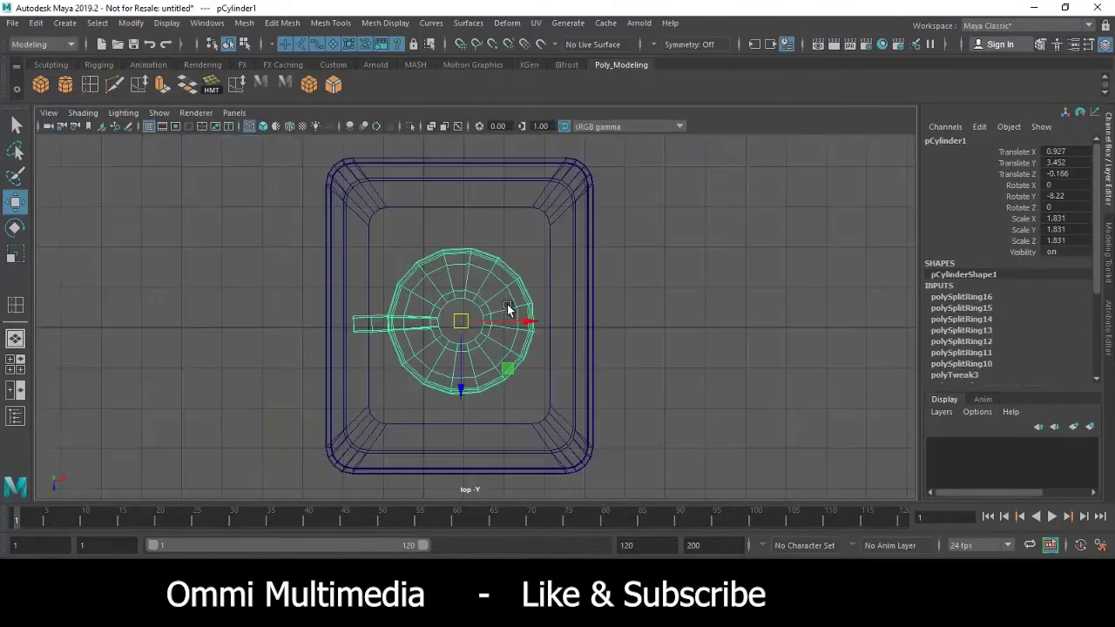
left_click(243, 24)
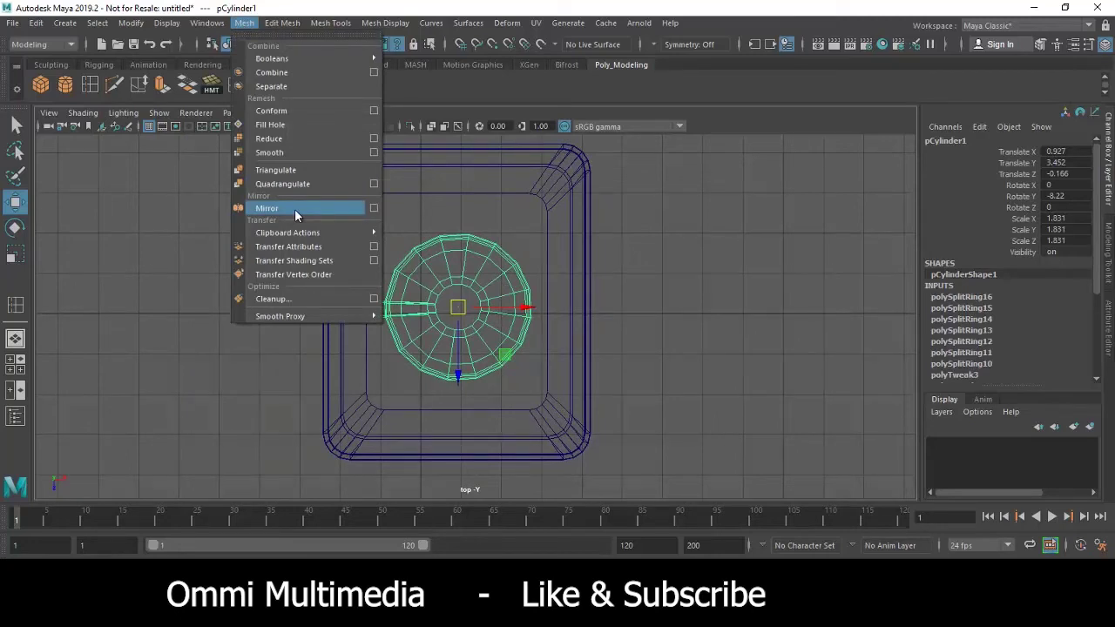
left_click(294, 209)
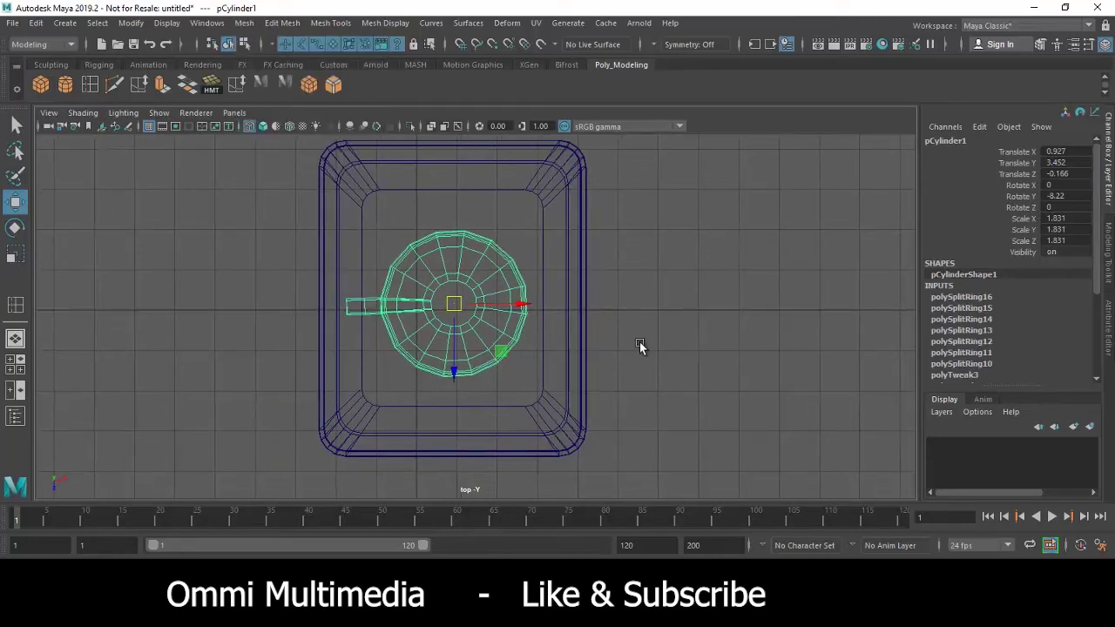
scroll(453, 258, "up", 2)
middle_click_drag(453, 257, 459, 256, "alt")
Show the Modeling Toolkit and set up Multi-Cut with Delete Faces enabled.
left_click(338, 26)
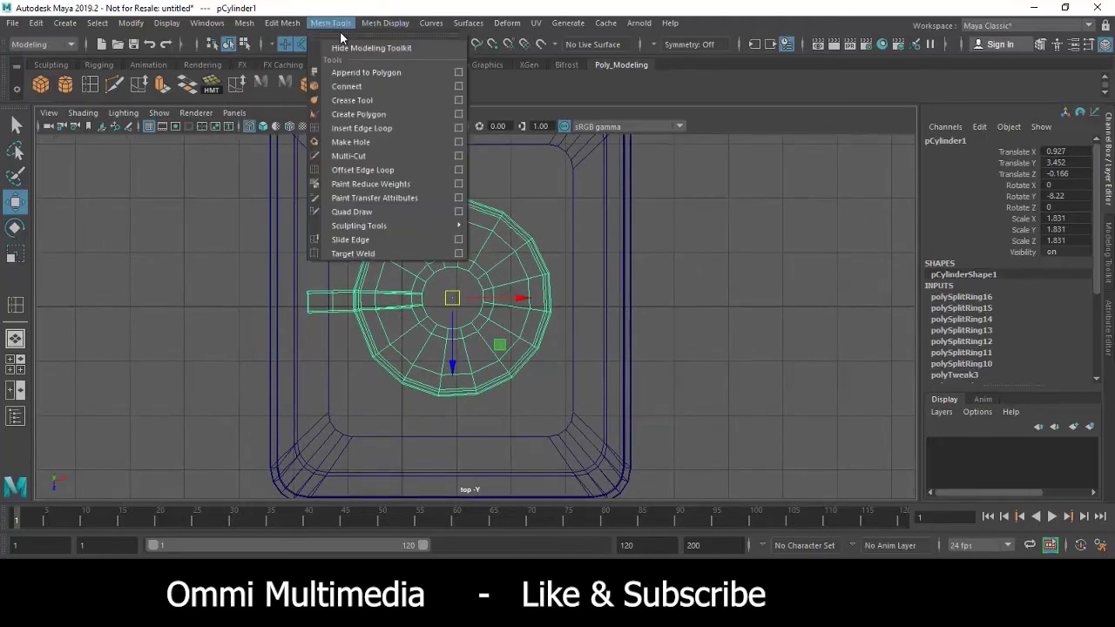
left_click(365, 44)
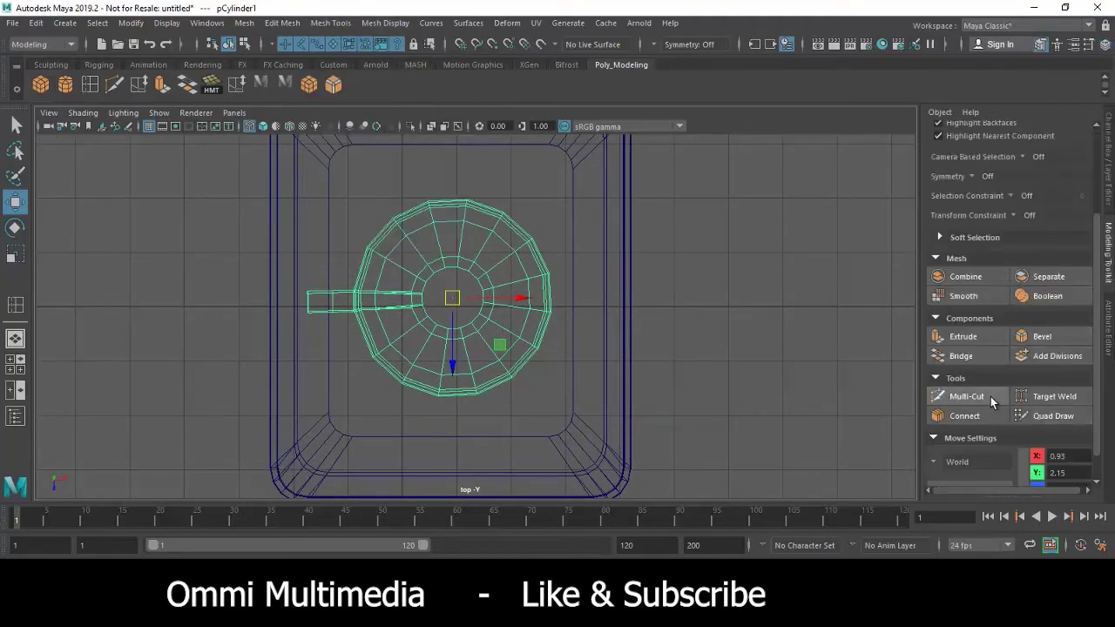
left_click(988, 397)
scroll(1056, 420, "down", 3)
scroll(1014, 429, "down", 3)
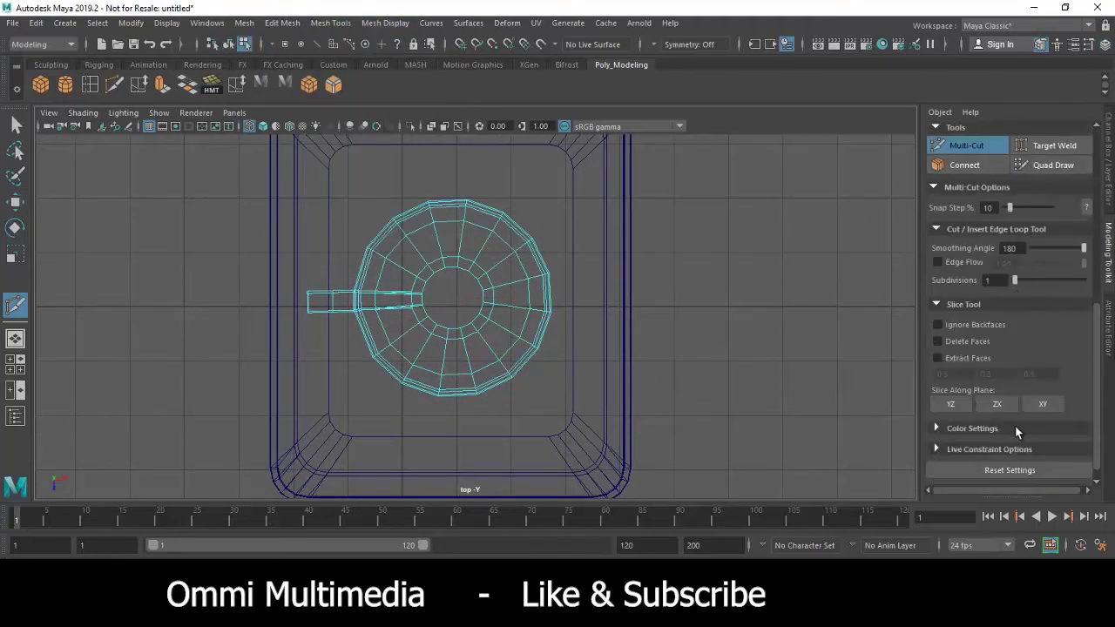
left_click(938, 341)
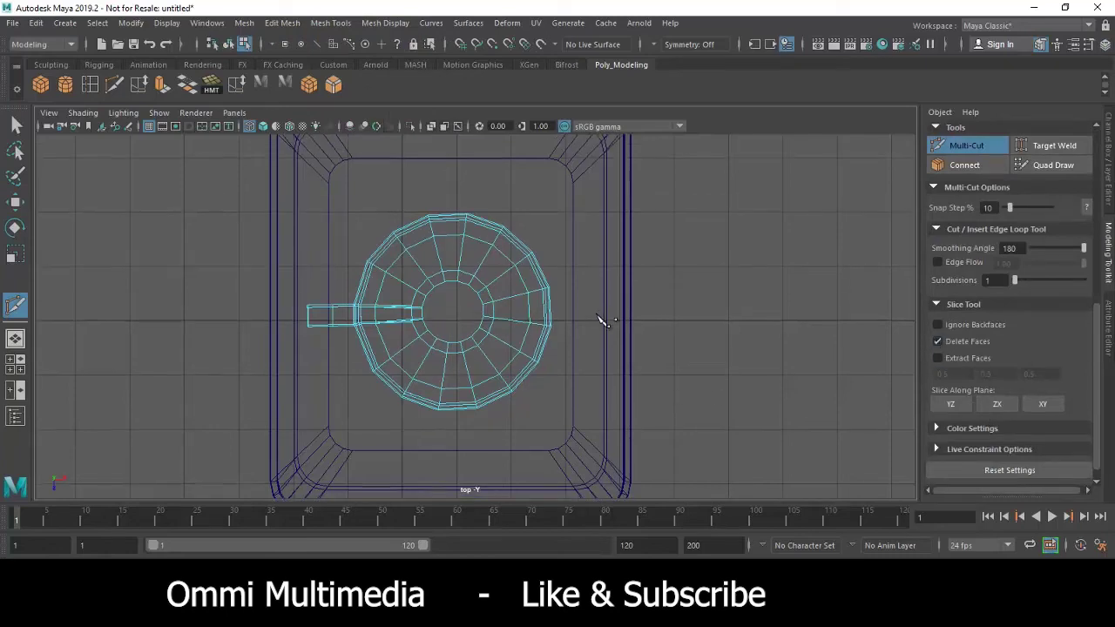
Slice the cylinder vertically through its centre, deleting the right half.
middle_click_drag(601, 319, 601, 333, "alt")
left_click_drag(456, 344, 459, 391)
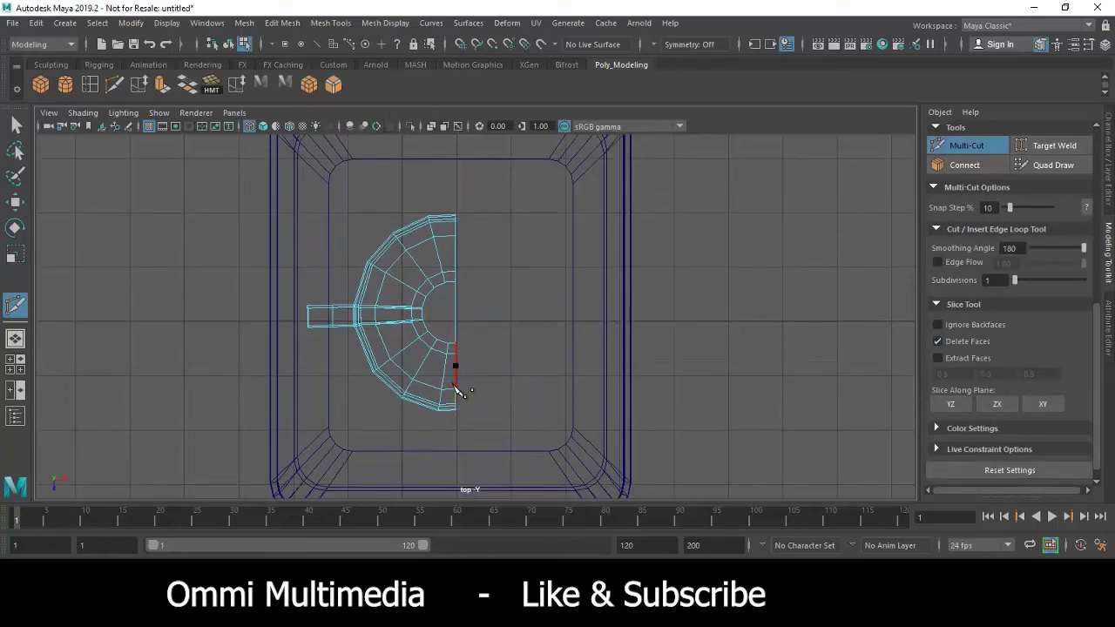
key("w")
key("space")
key("space")
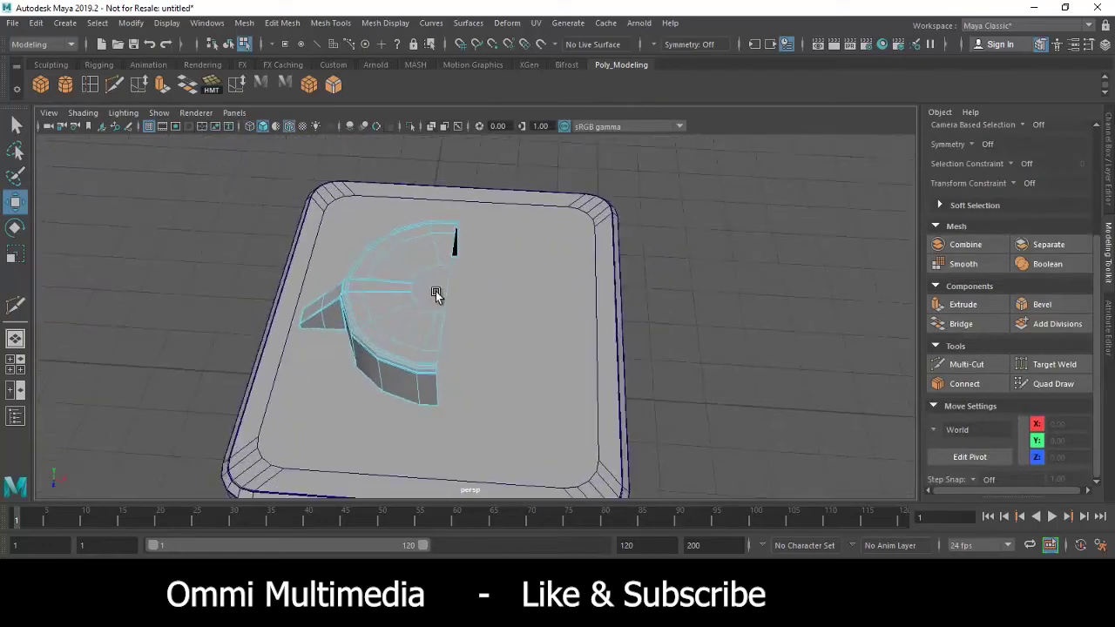
right_click_drag(360, 240, 428, 197)
Enlarge the top view and zoom in on the half-cylinder's cut edge.
key("space")
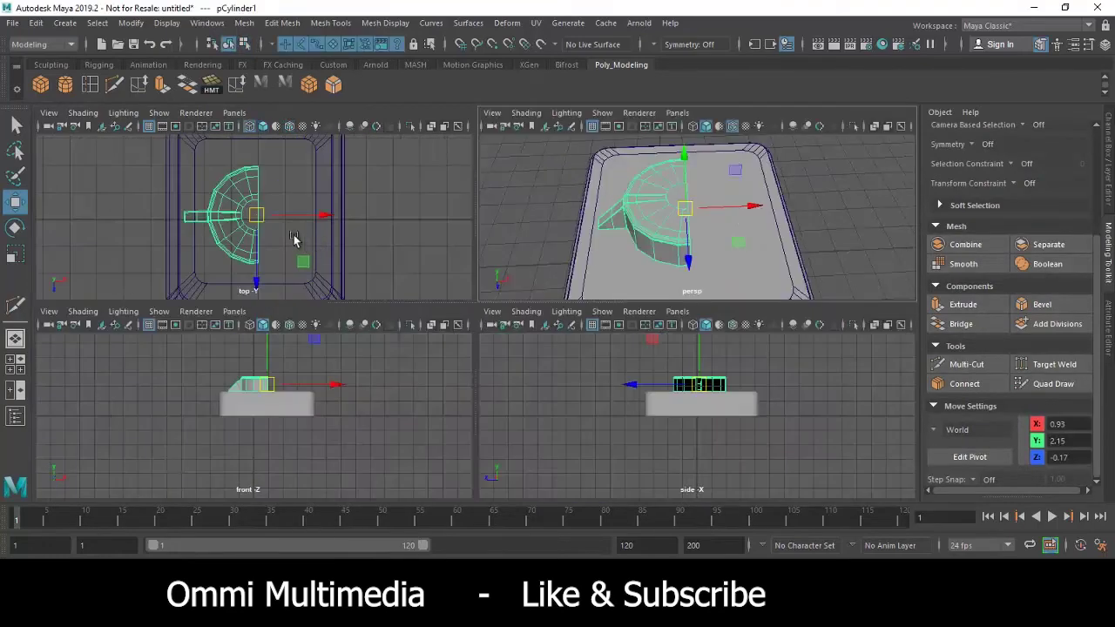
key("space")
scroll(418, 342, "up", 3)
scroll(512, 342, "up", 2)
middle_click_drag(482, 290, 484, 343, "alt")
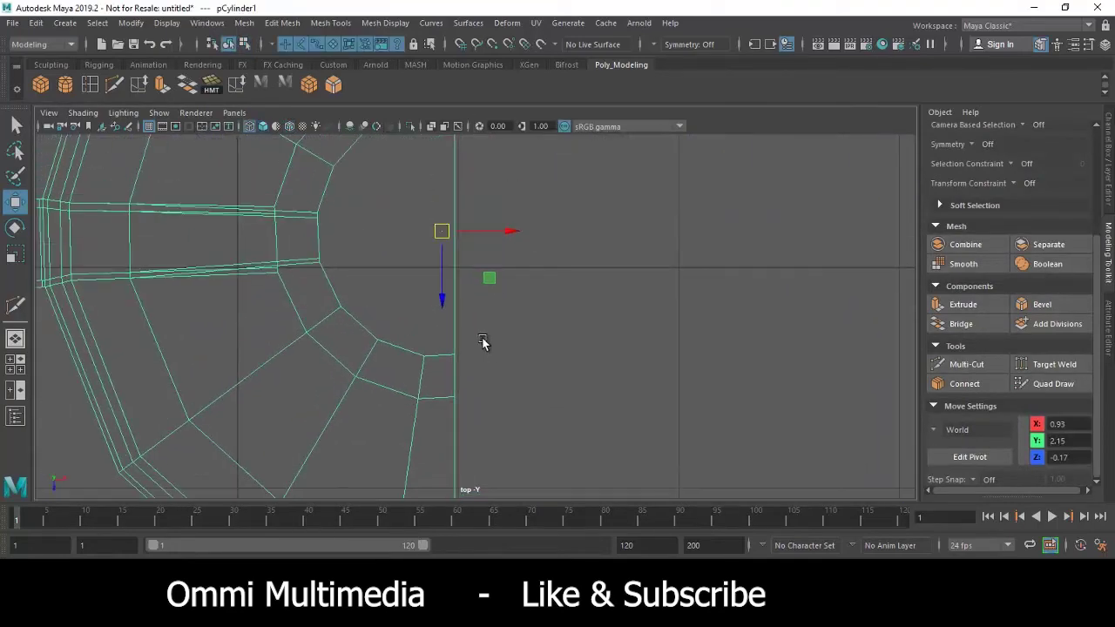
key("d")
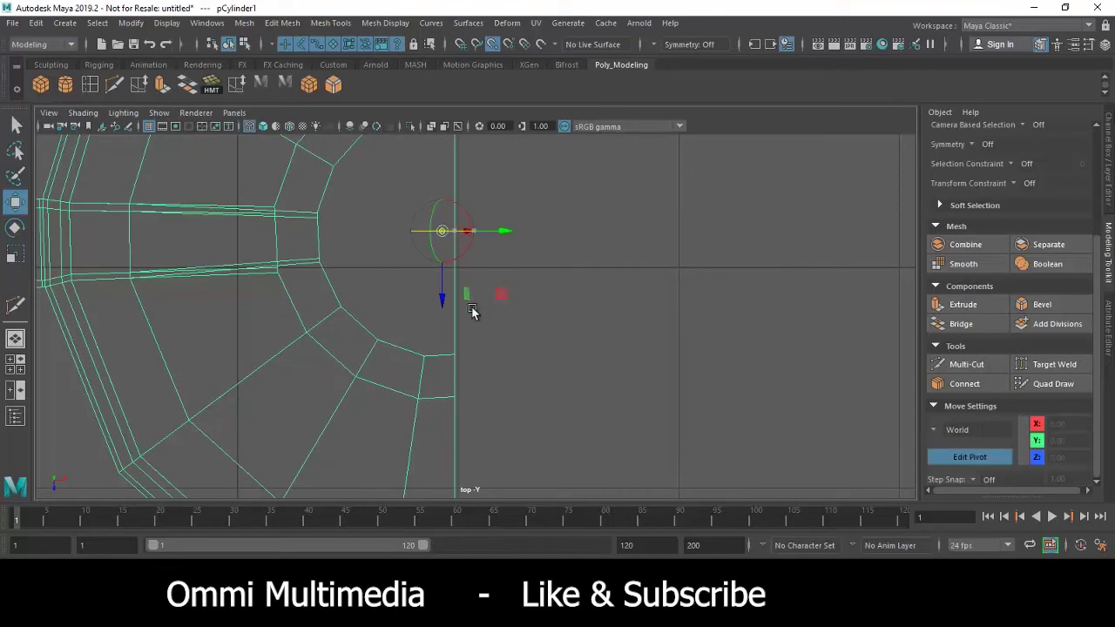
key("d")
Snap the half-cylinder's pivot onto its straight cut edge.
middle_click_drag(507, 307, 498, 296, "alt")
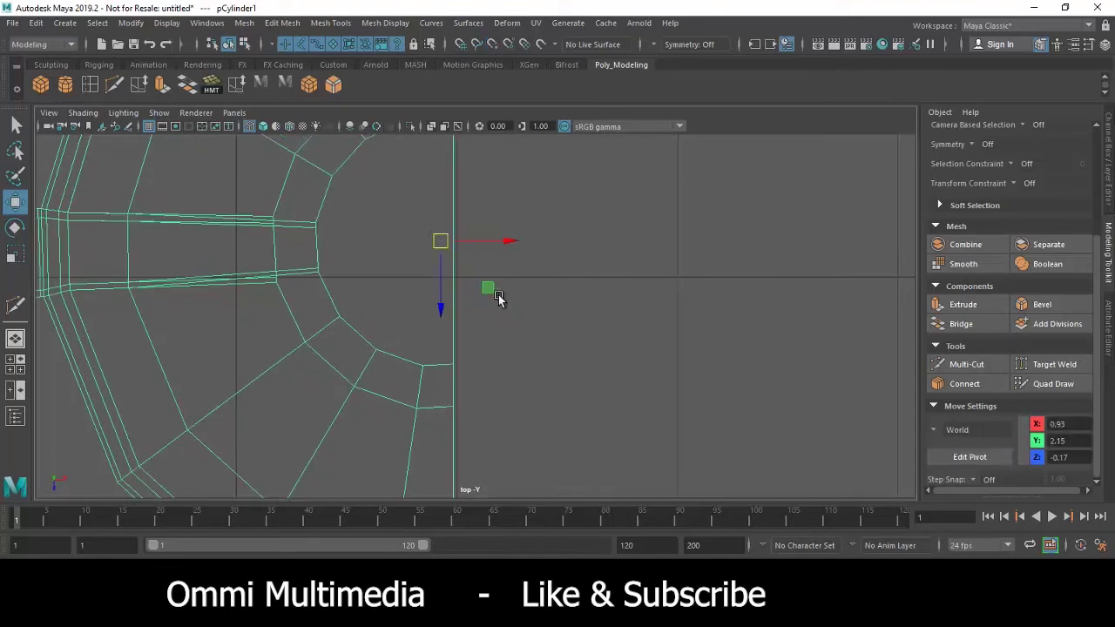
key("d")
left_click(452, 290)
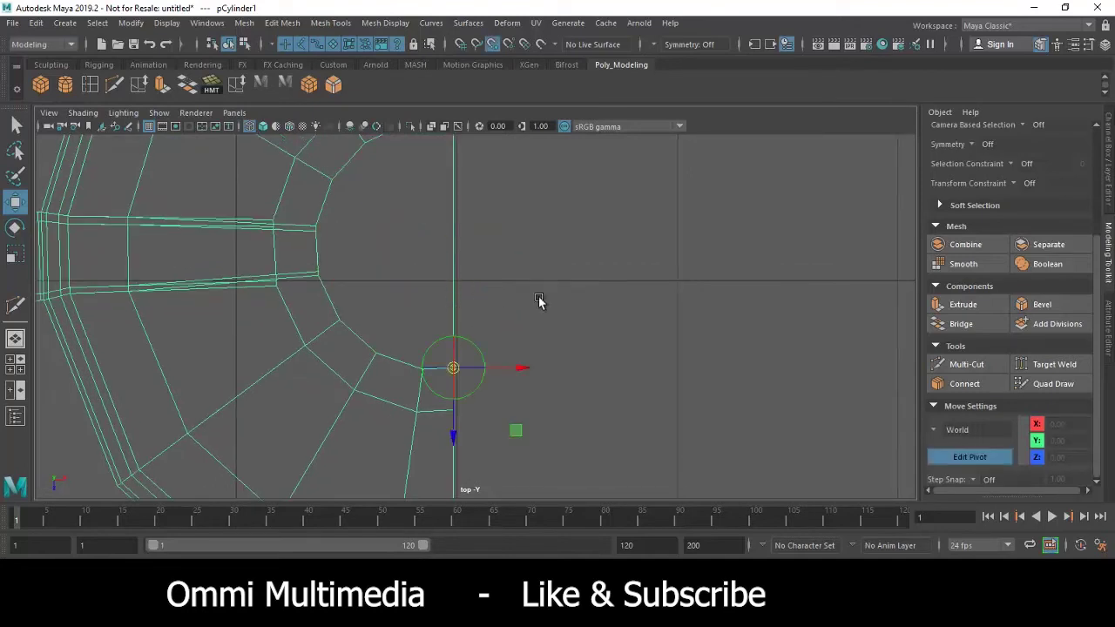
key("d")
scroll(557, 318, "down", 5)
left_click(245, 23)
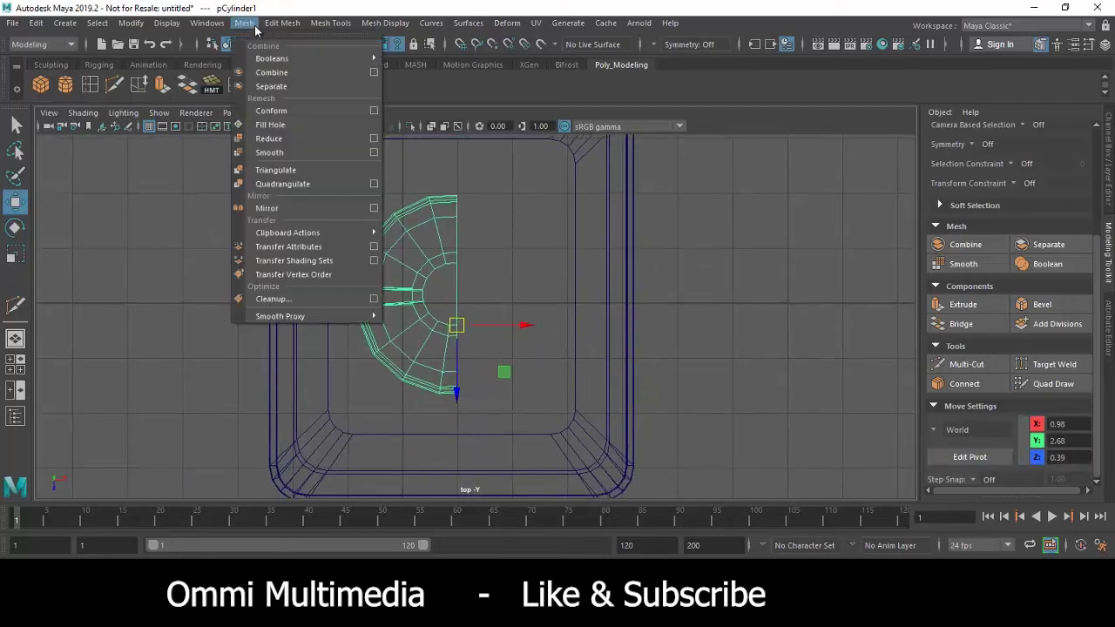
Mirror the half cylinder from Mesh > Mirror options, trying the Y axis and offset.
left_click(374, 209)
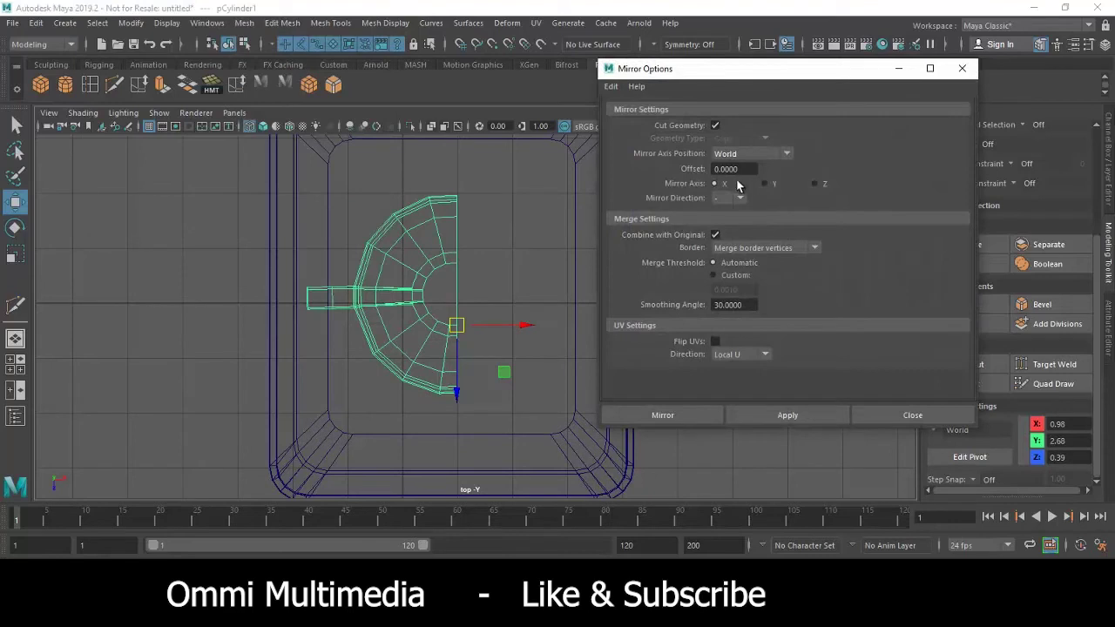
left_click(680, 414)
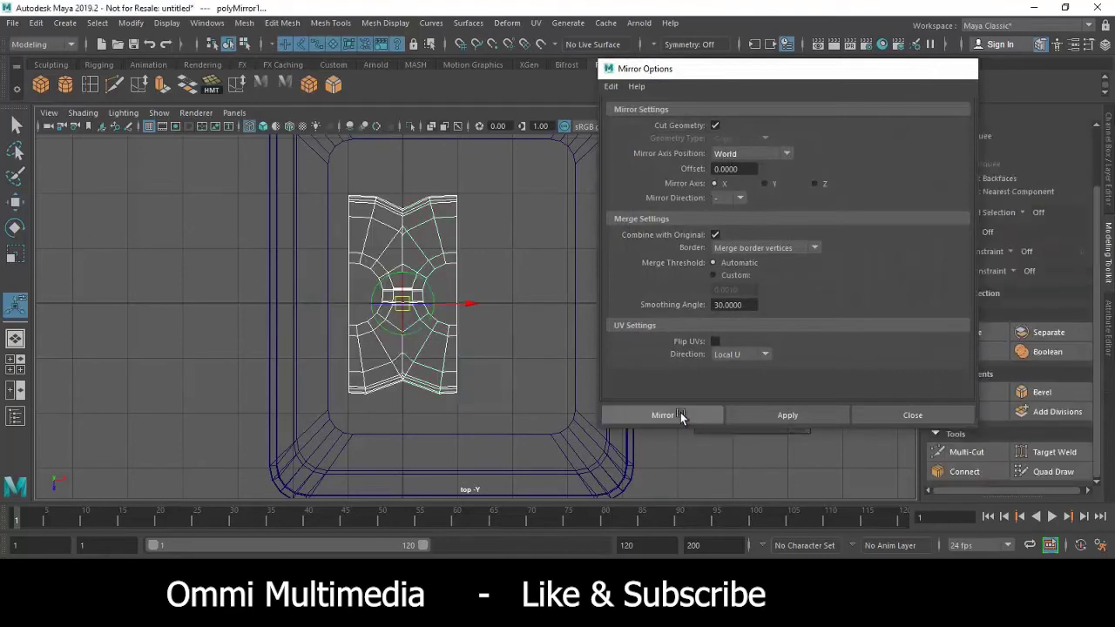
mouse_move(474, 304)
left_mouse_down()
mouse_move(414, 305)
mouse_move(588, 311)
left_mouse_up()
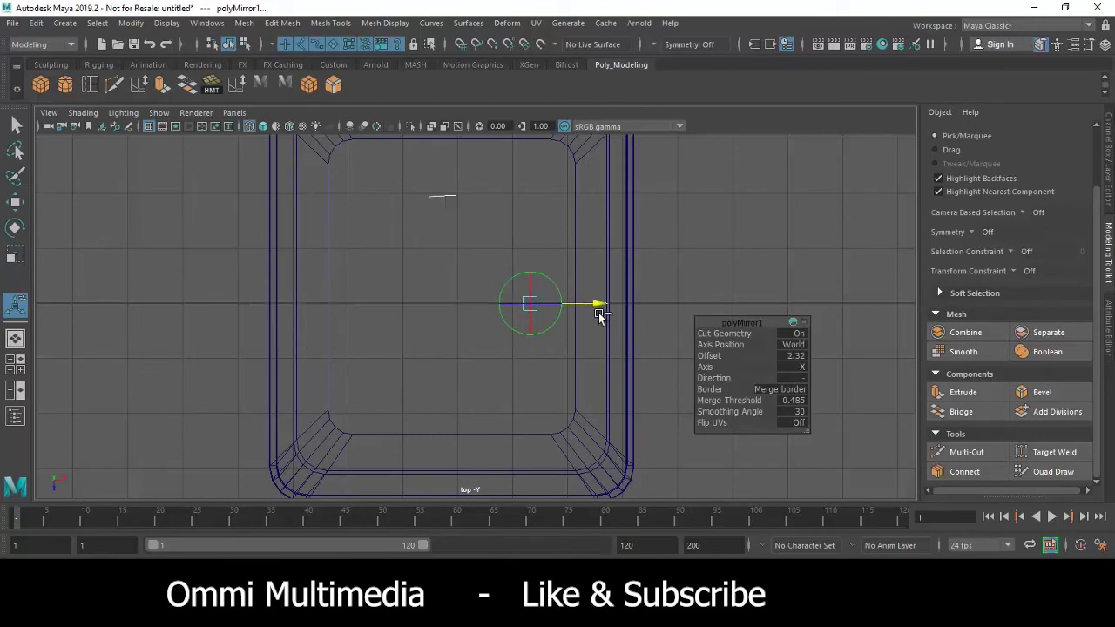
left_click(798, 369)
left_click(815, 390)
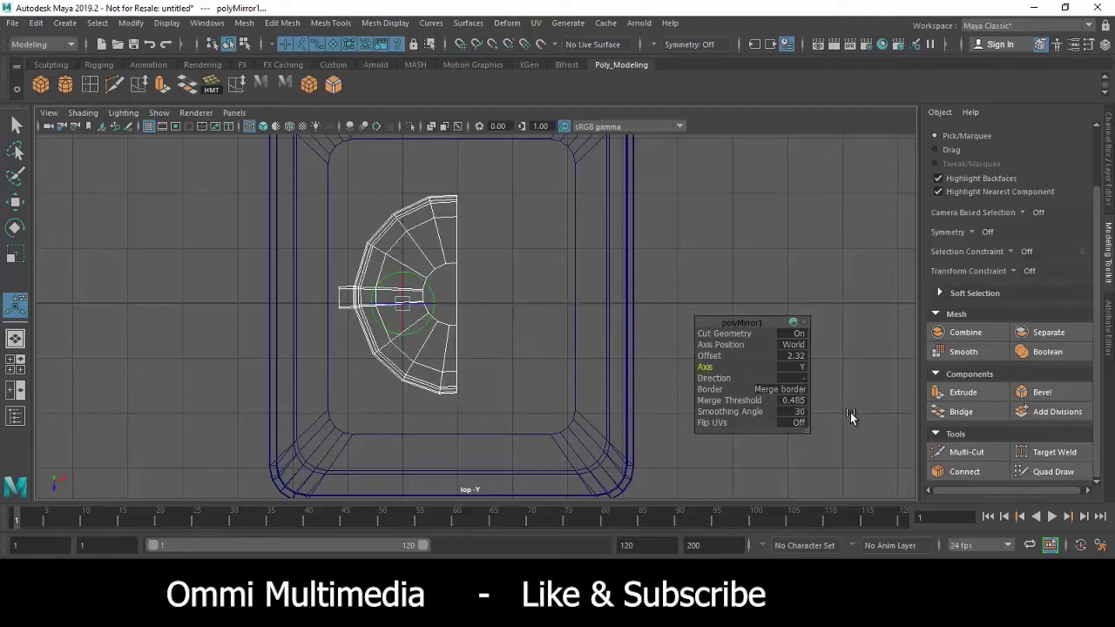
left_click(801, 379)
left_click(816, 399)
Set polyMirror1 to axis X, direction +, and drag the offset to join the halves.
left_click(794, 368)
left_click(812, 375)
left_click(797, 371)
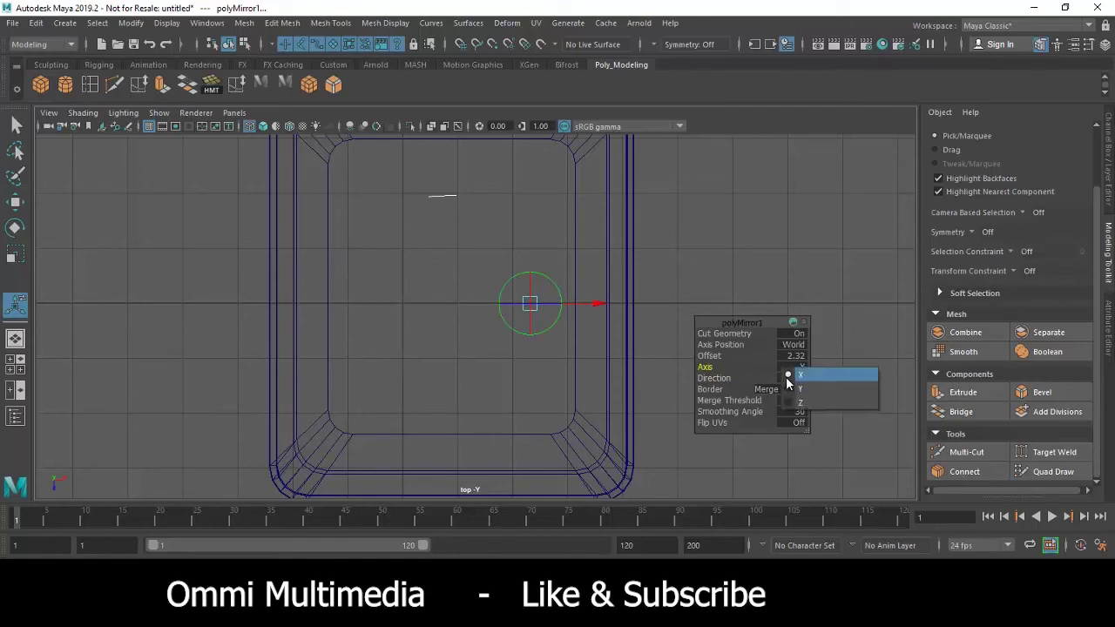
left_click(813, 374)
left_click(781, 378)
left_click(801, 384)
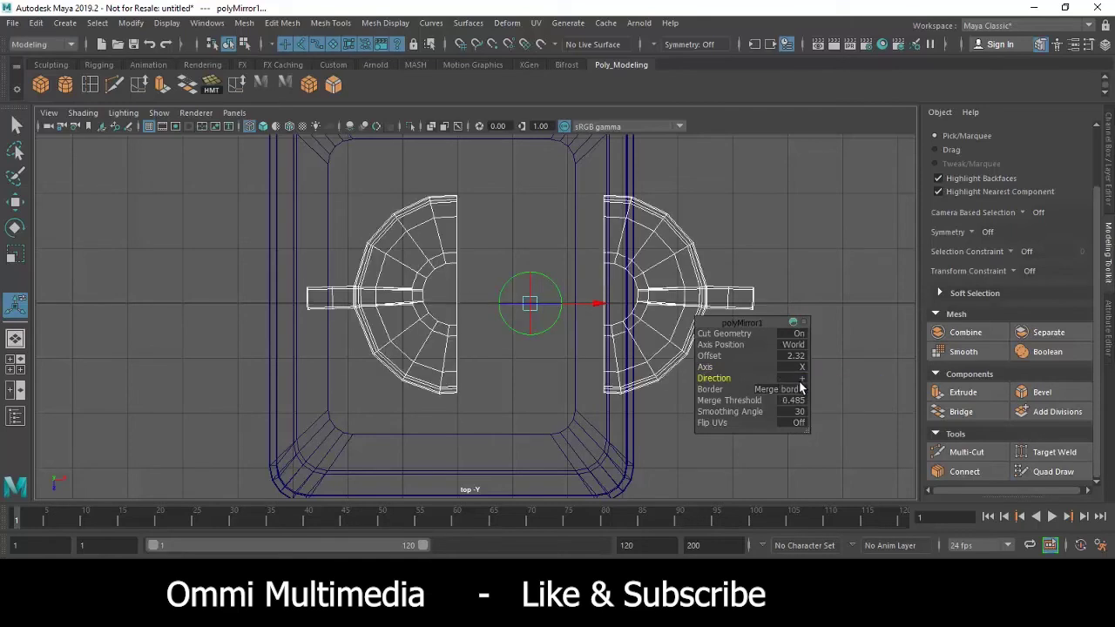
left_click_drag(598, 305, 518, 309)
In the perspective view, select the seam edge loop across the cylinder's top and remove it.
key("w")
key("space")
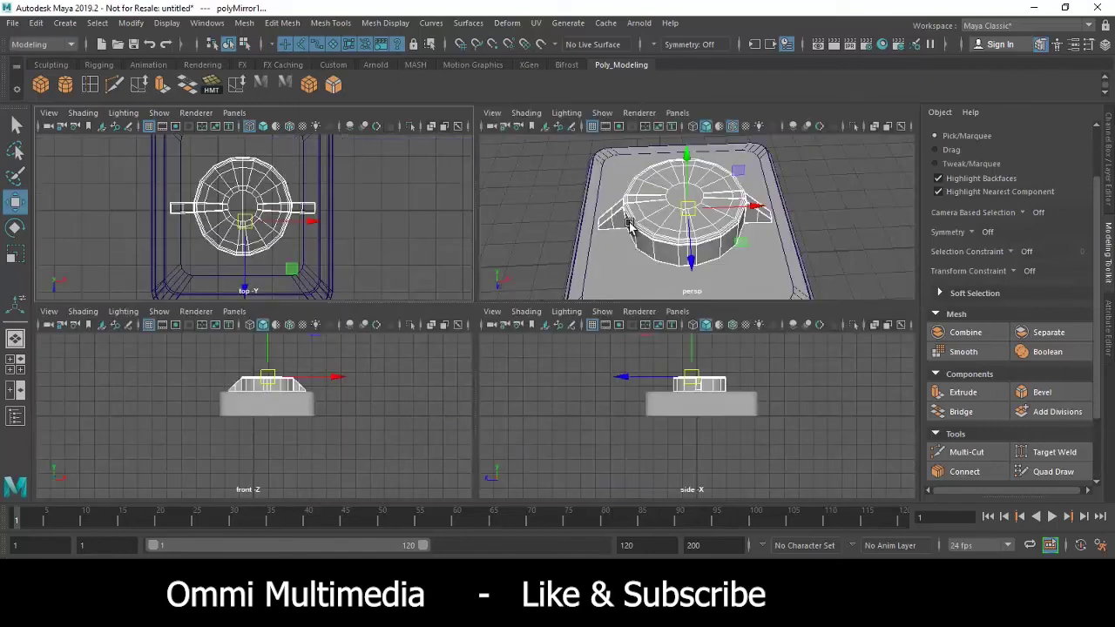
key("space")
right_click(586, 237)
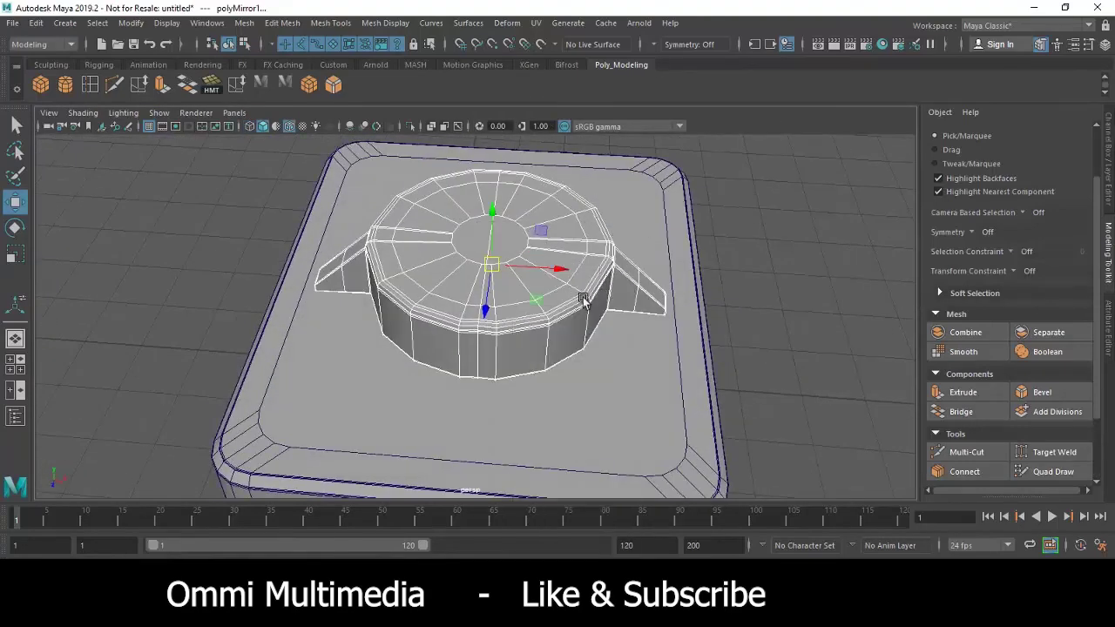
scroll(548, 305, "up", 5)
right_click(486, 228)
left_click(486, 191)
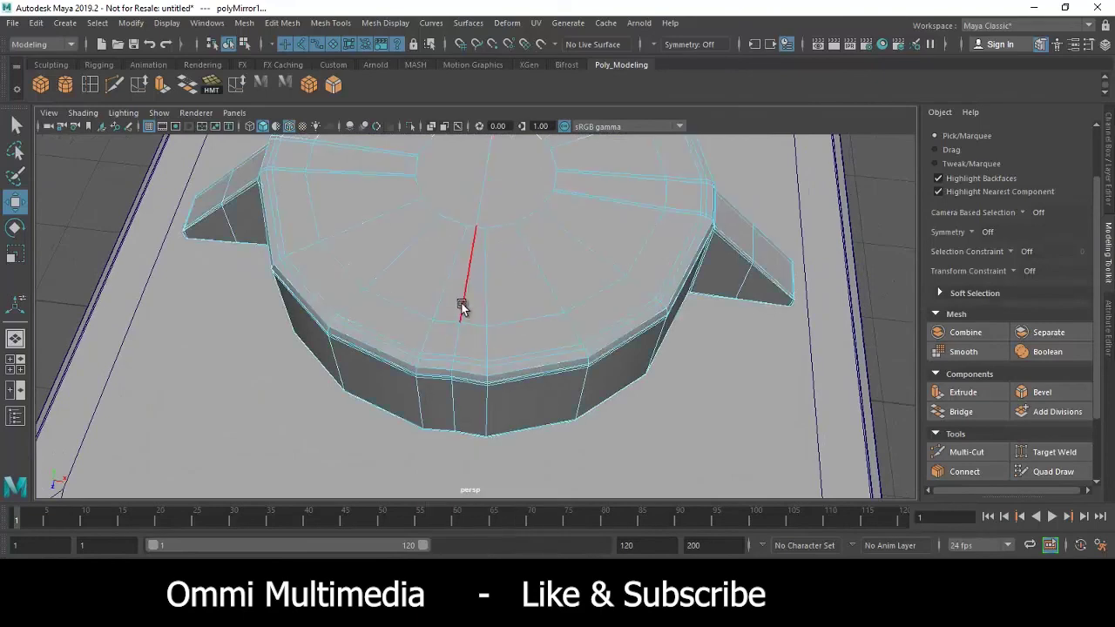
double_click(461, 305)
key("ctrl+z")
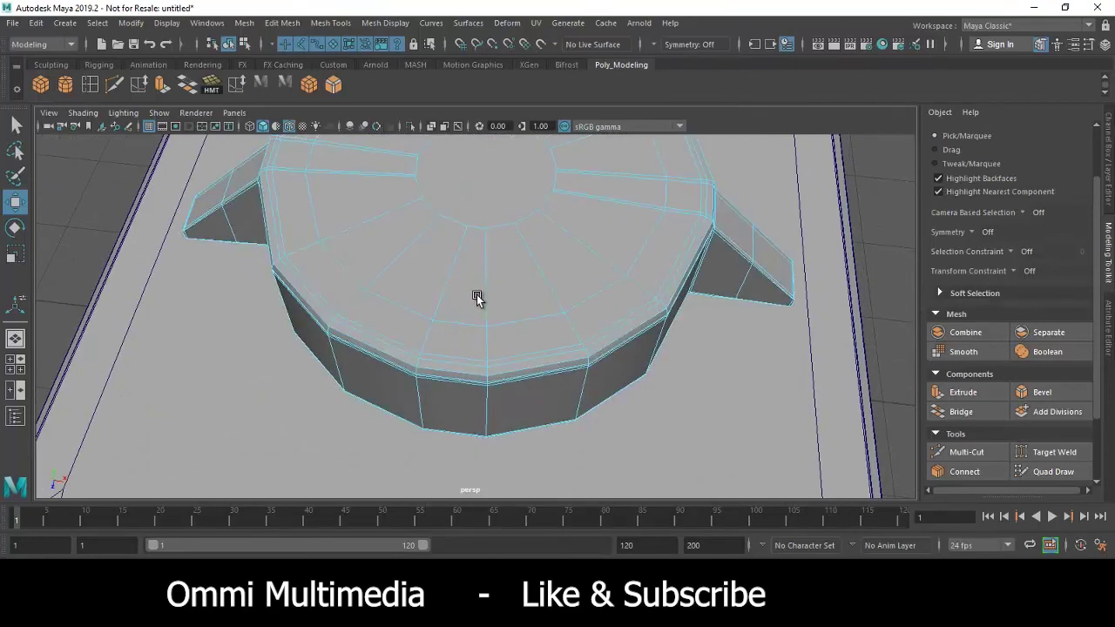
Return to Object Mode and reselect the cylinder, orbiting to check the symmetric wheel.
scroll(476, 295, "down", 5)
right_click_drag(511, 229, 559, 211)
scroll(609, 252, "down", 3)
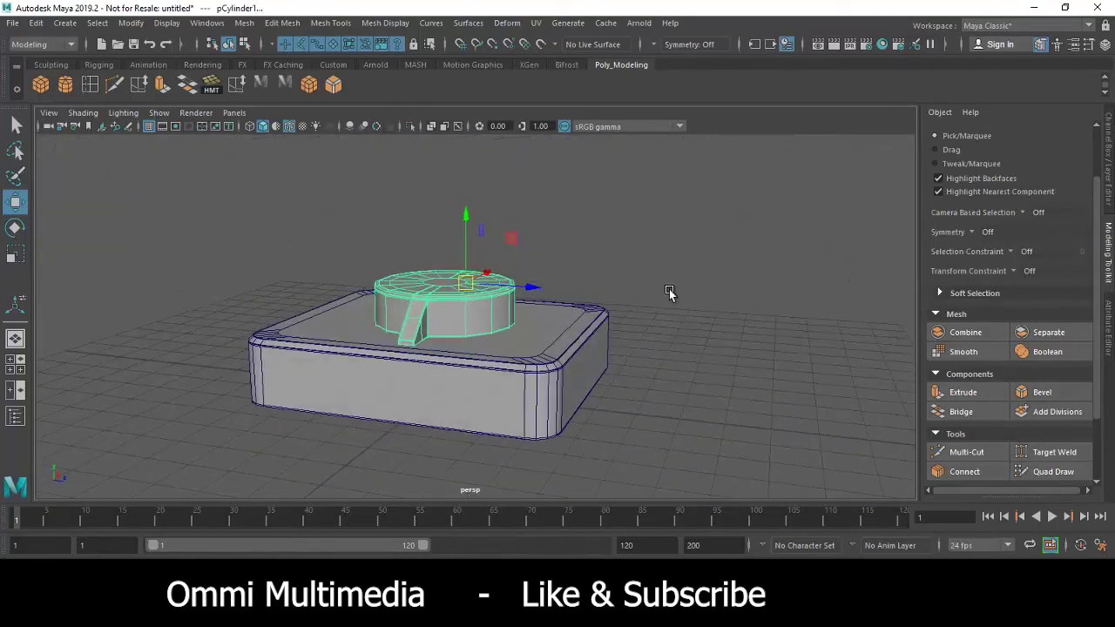
left_click(668, 289)
scroll(488, 308, "up", 5)
left_click_drag(487, 309, 428, 320, "alt")
left_click(429, 321)
scroll(524, 339, "up", 3)
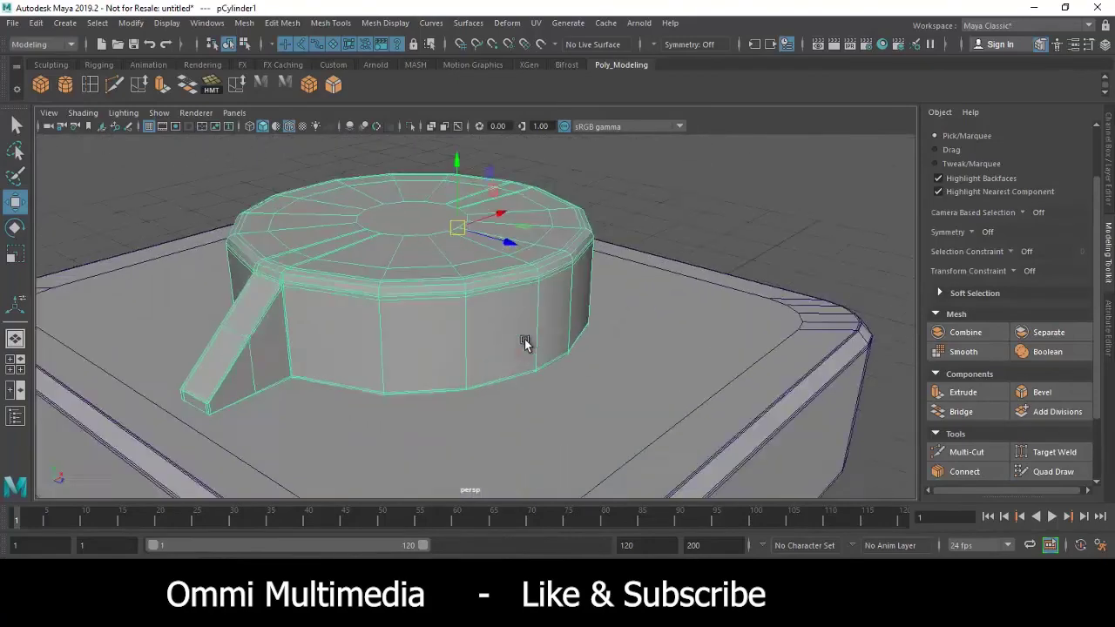